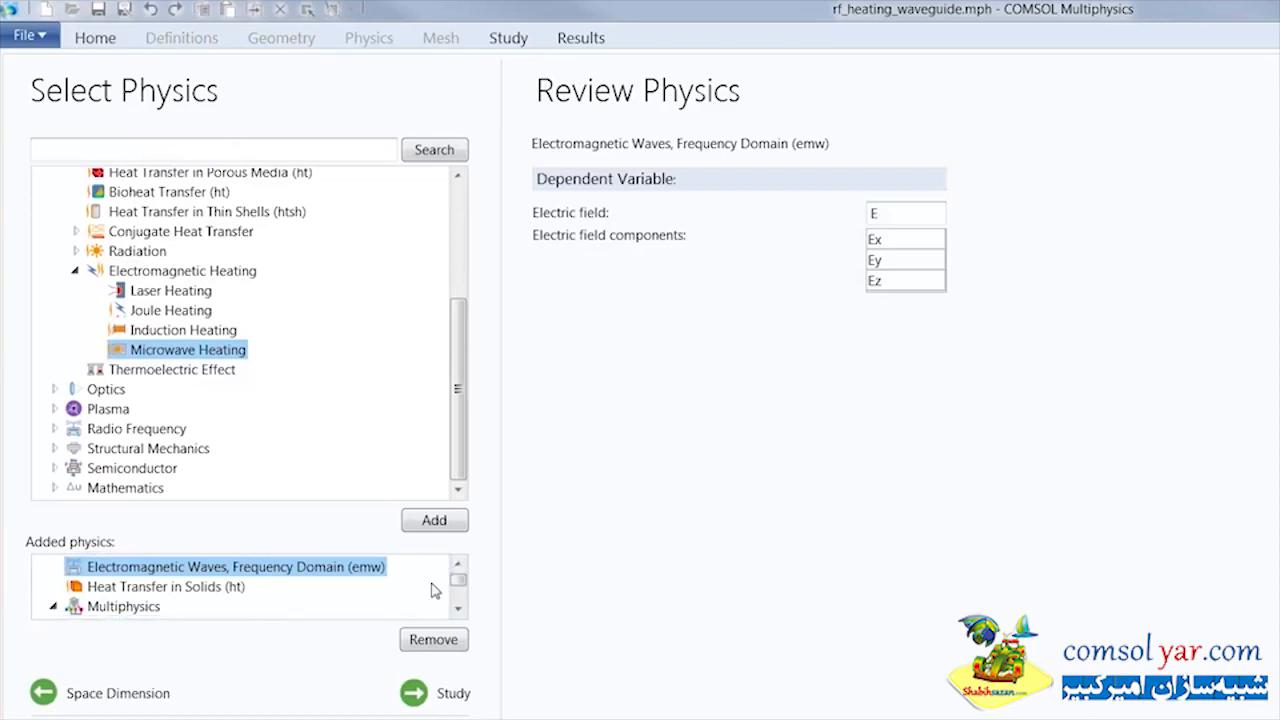
# Review the added Electromagnetic Waves, Frequency Domain interface, the Heat Transfer in Solids interface and the Multiphysics node
pyautogui.click(376, 569)
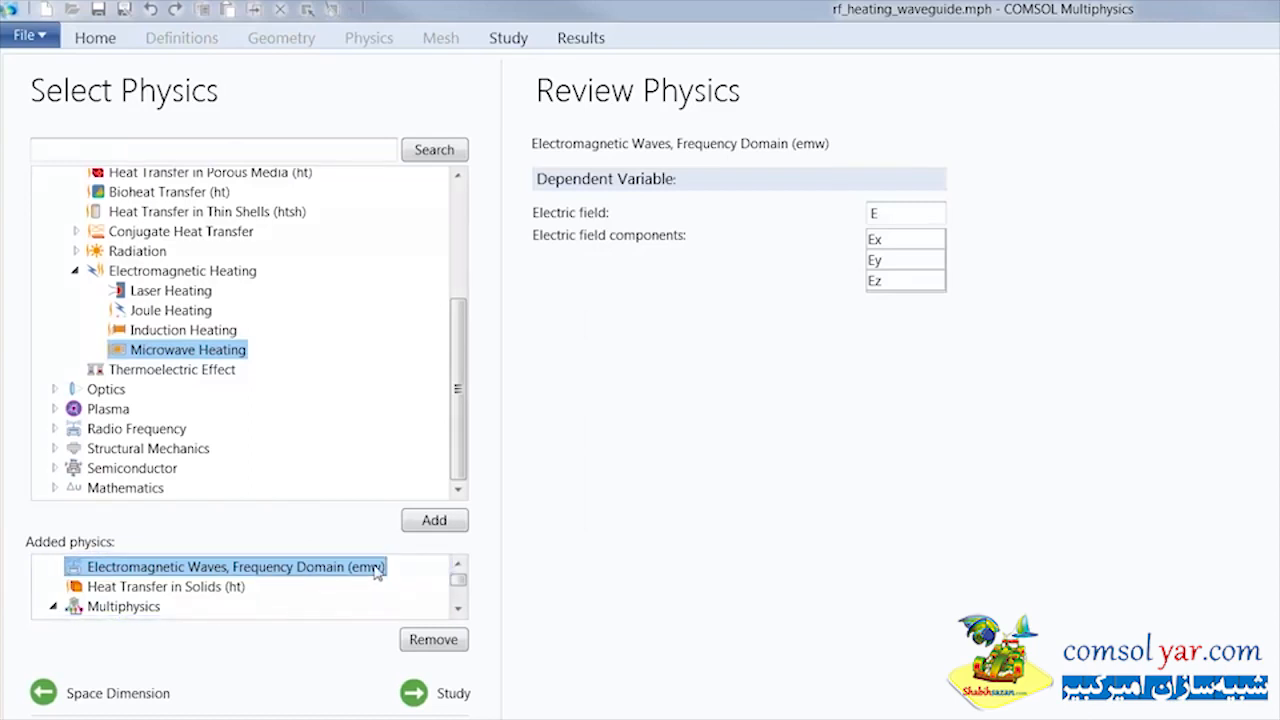
pyautogui.click(224, 590)
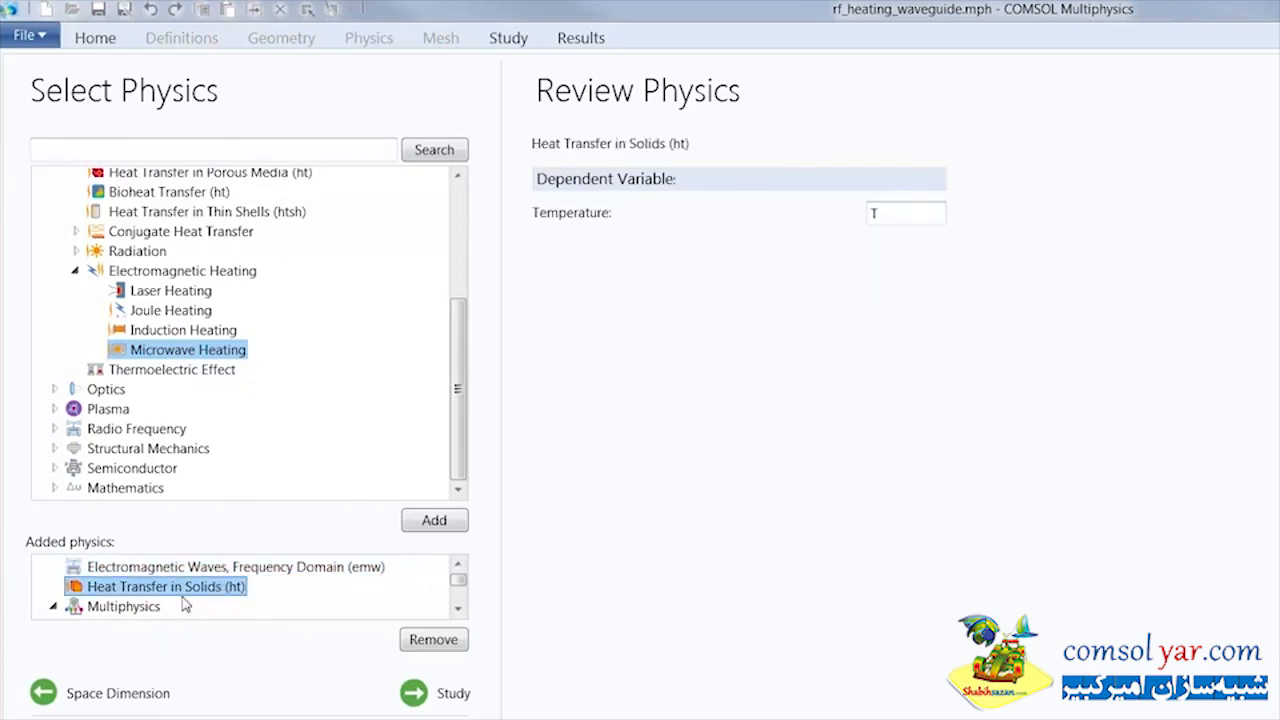
pyautogui.click(138, 614)
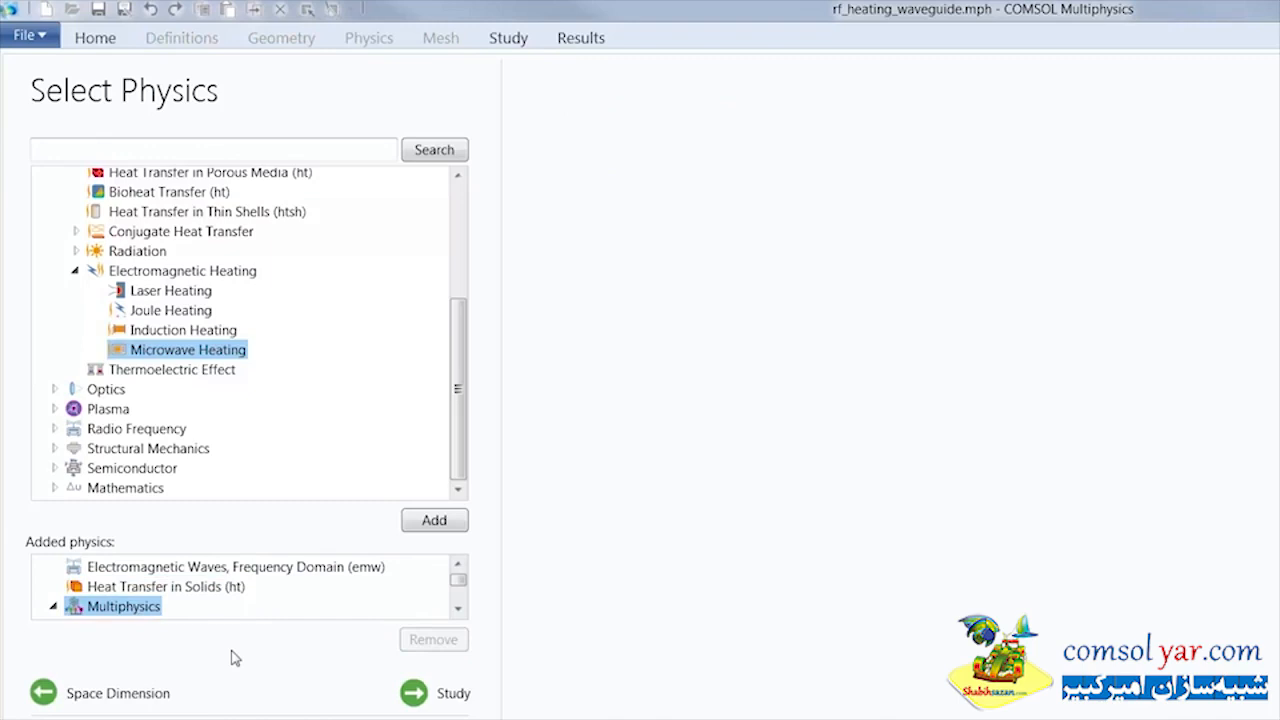
# Choose the Frequency-Transient preset study and finish the model setup
pyautogui.click(438, 696)
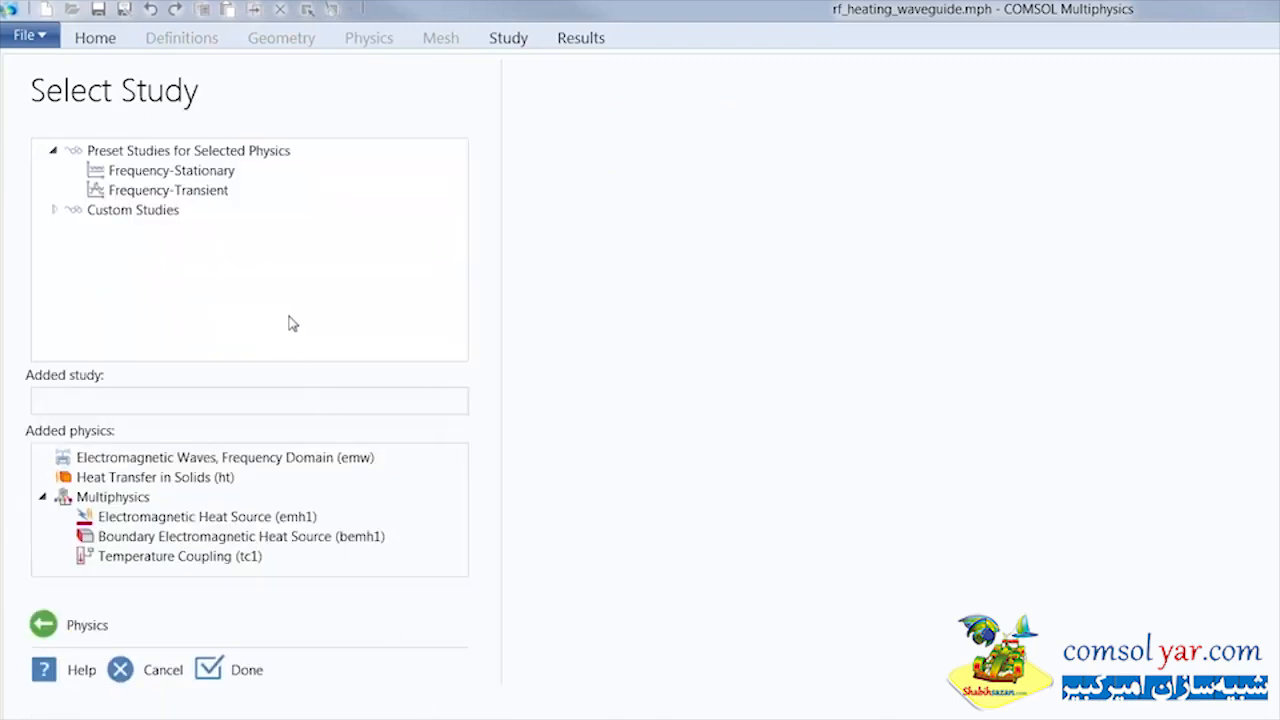
pyautogui.click(218, 193)
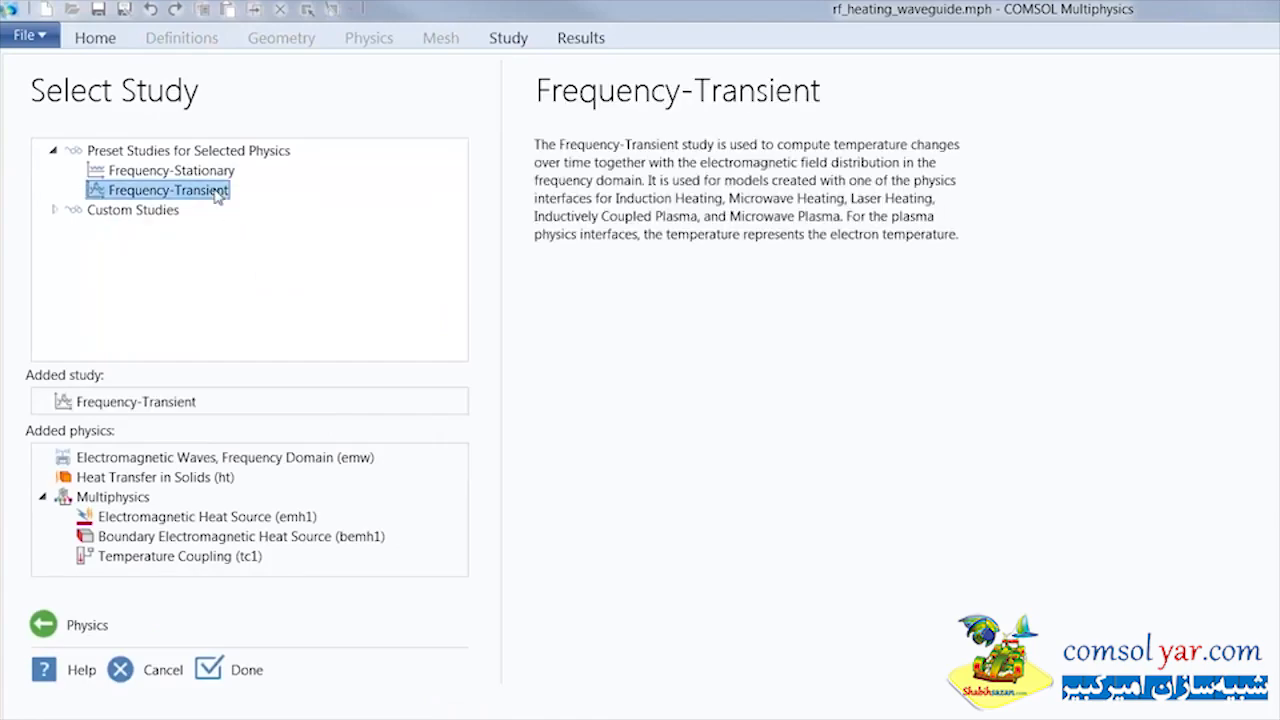
pyautogui.click(221, 671)
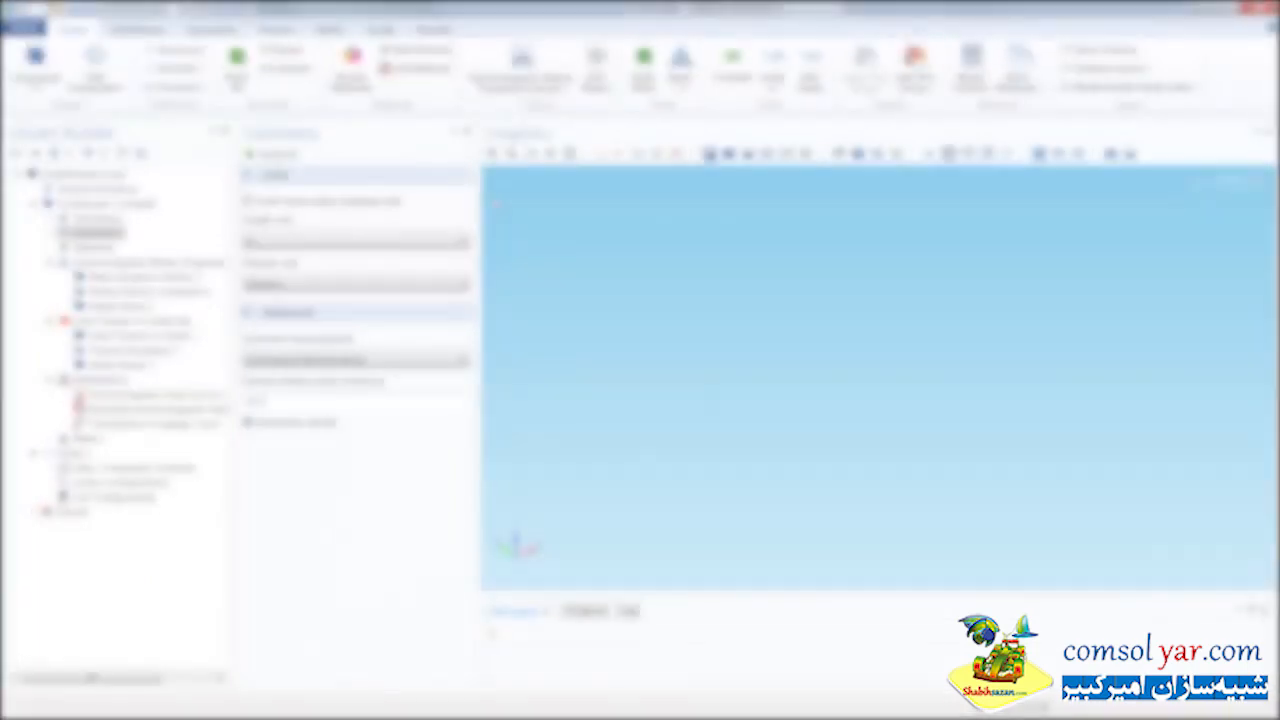
# Define the global parameters f0 as 10[GHz], lda0 as c_const/f0 and h_max as 0.2*lda0 with descriptions, and widen the description column
pyautogui.click(203, 50)
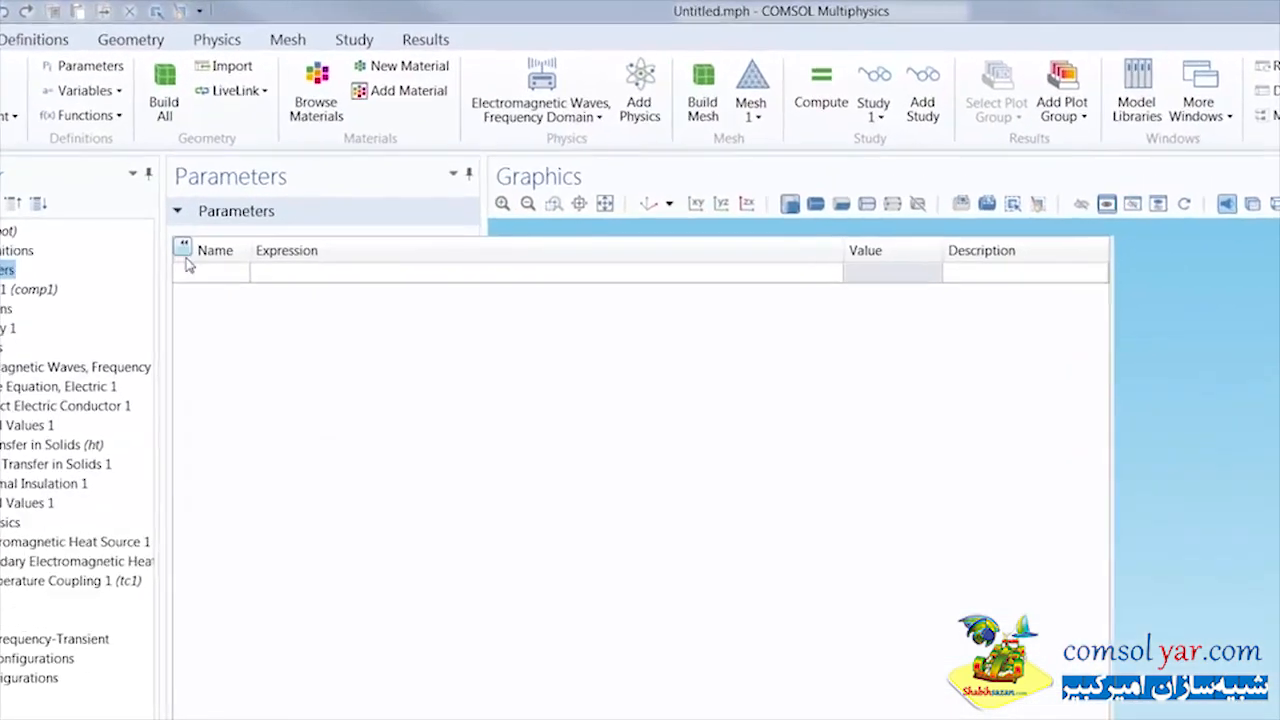
pyautogui.click(272, 205)
pyautogui.write('f0')
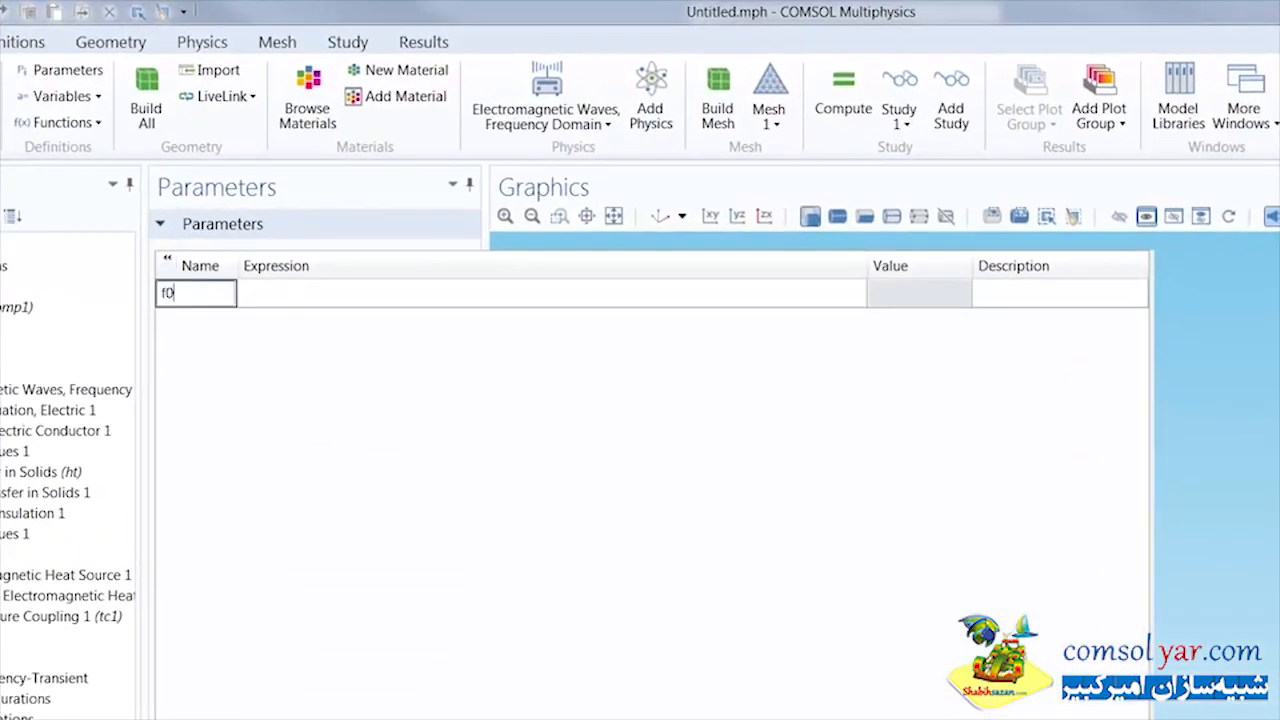
pyautogui.press('Tab')
pyautogui.write('10[GHz')
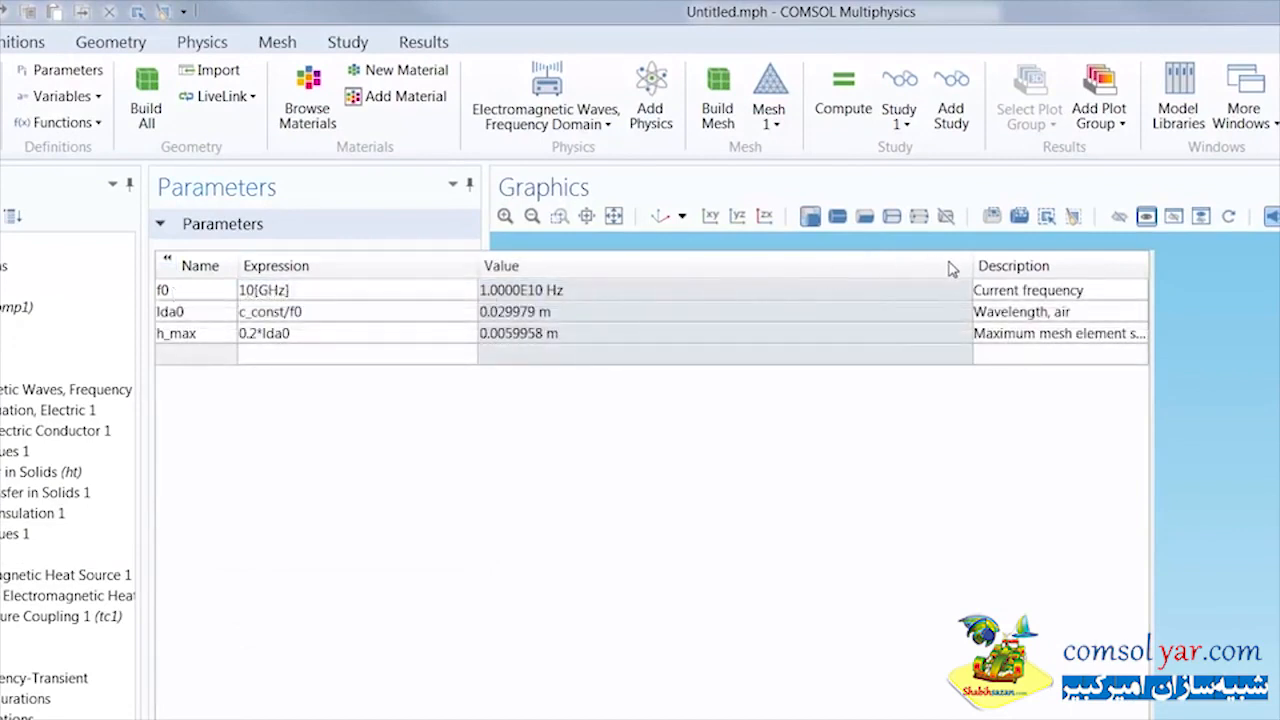
pyautogui.moveTo(978, 266); pyautogui.dragTo(743, 280)
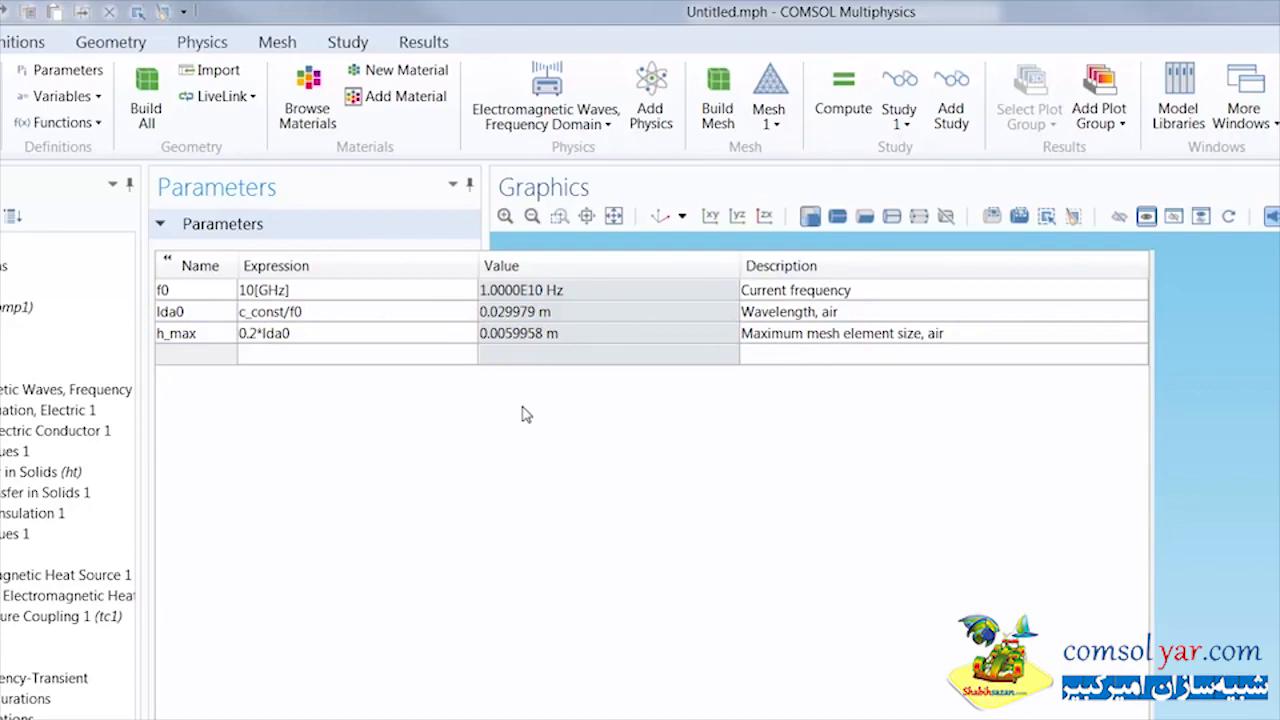
pyautogui.click(167, 260)
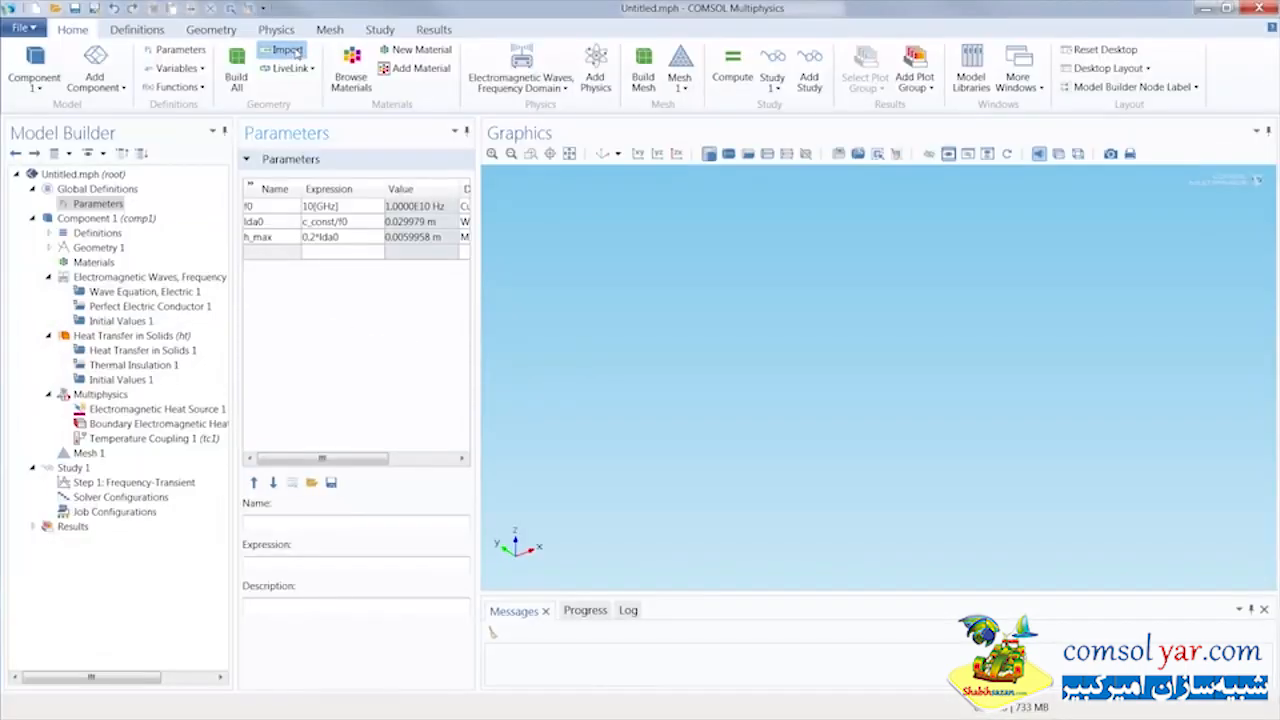
# Import the rf_heating geometry file from the Microwave Heating model folder into Geometry 1
pyautogui.click(287, 50)
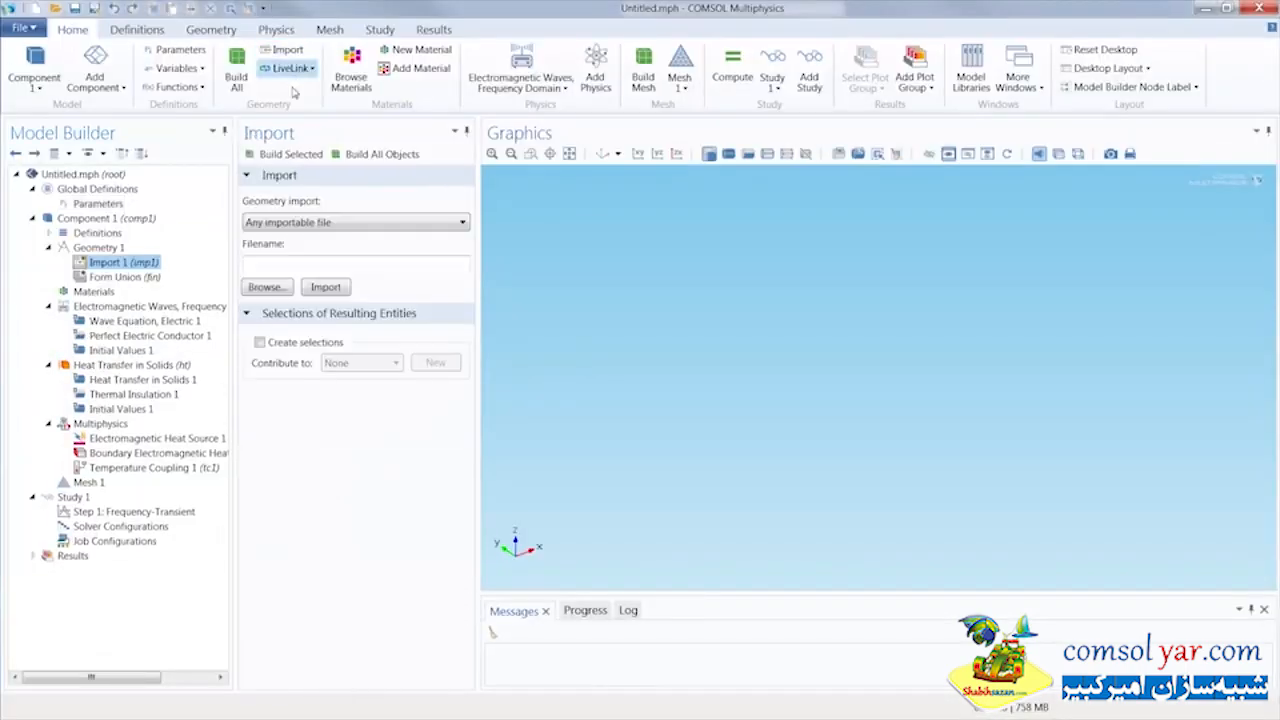
pyautogui.click(268, 288)
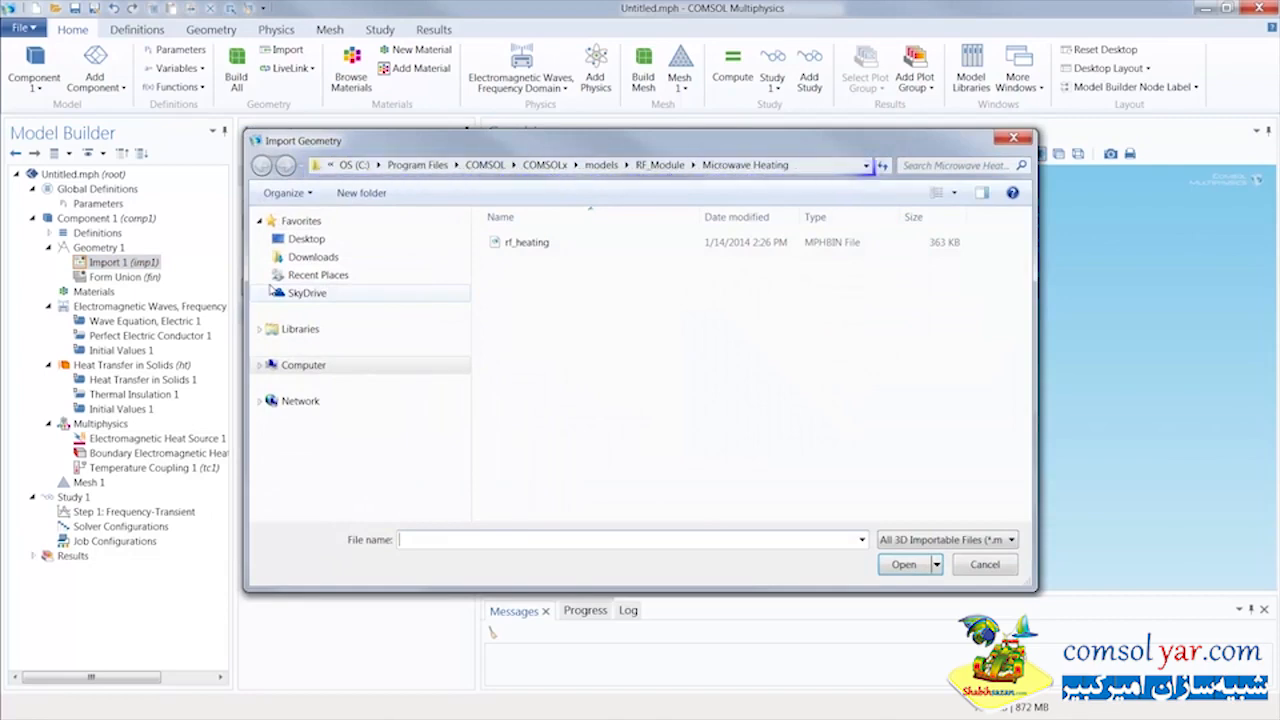
pyautogui.doubleClick(530, 244)
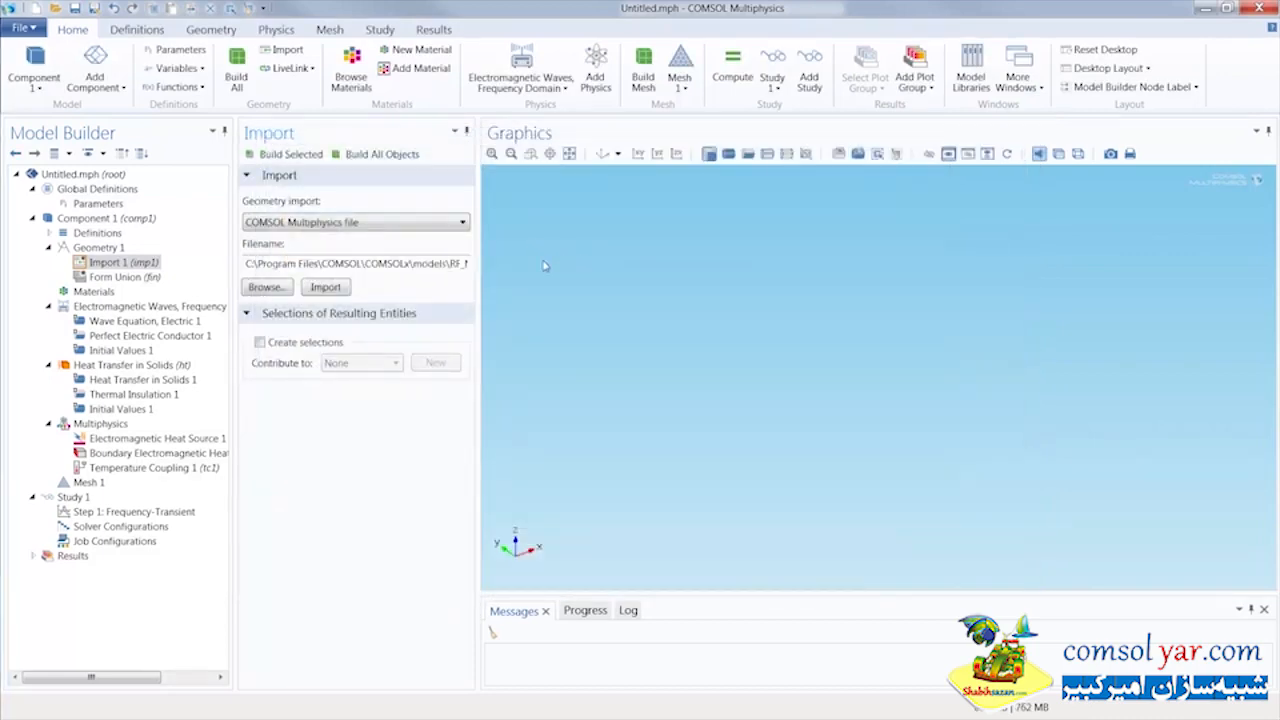
pyautogui.click(343, 291)
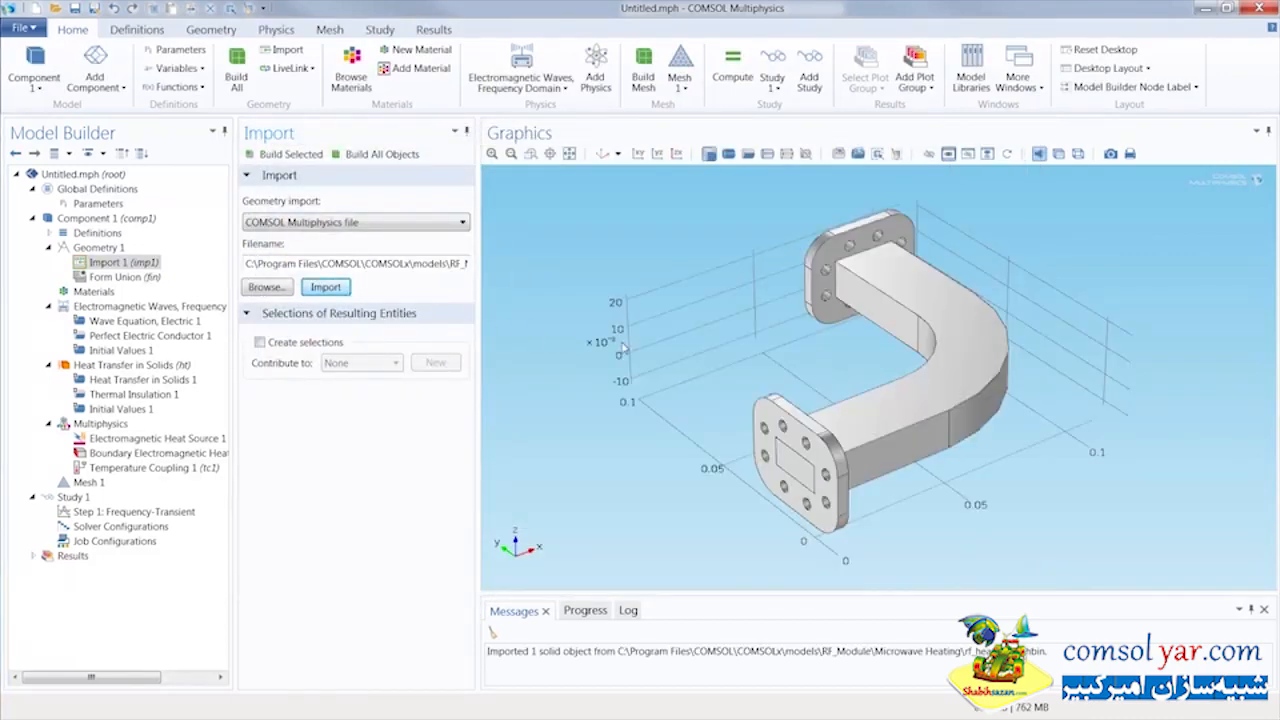
# Inspect the imported waveguide from another angle, clear the message log and restore the default 3D view
pyautogui.moveTo(642, 346); pyautogui.dragTo(678, 411)
pyautogui.click(492, 631)
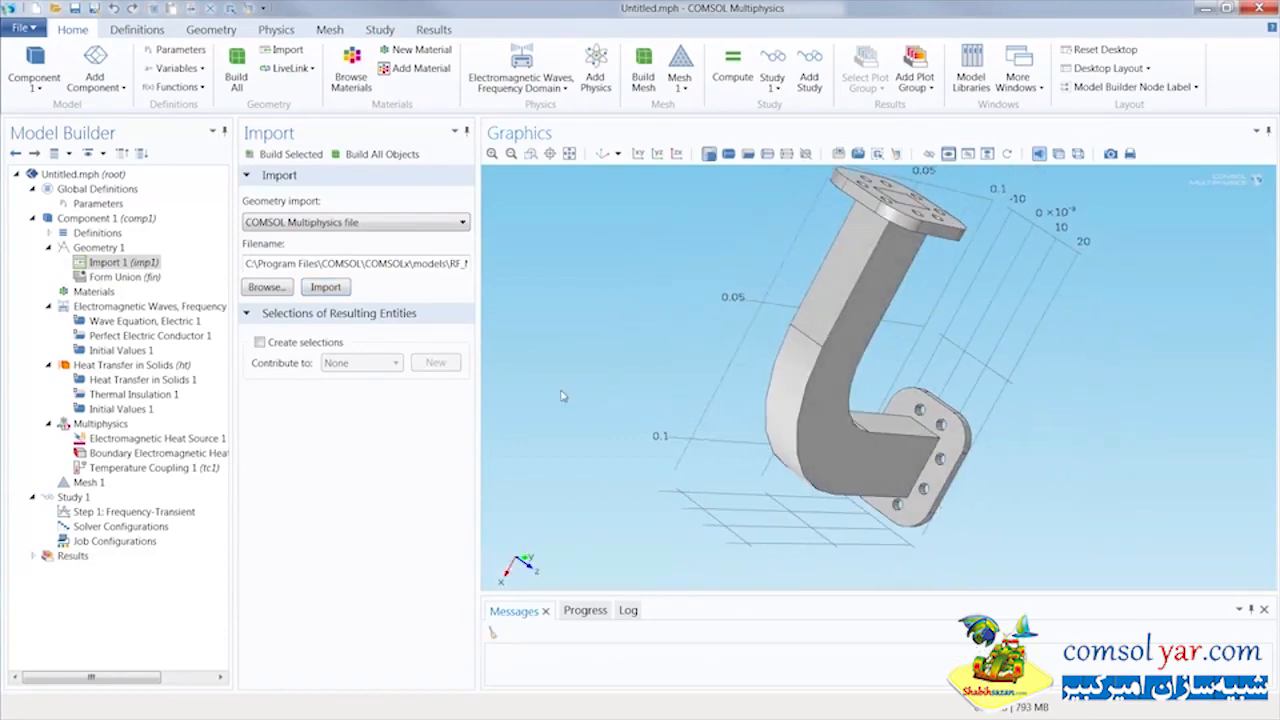
pyautogui.click(598, 154)
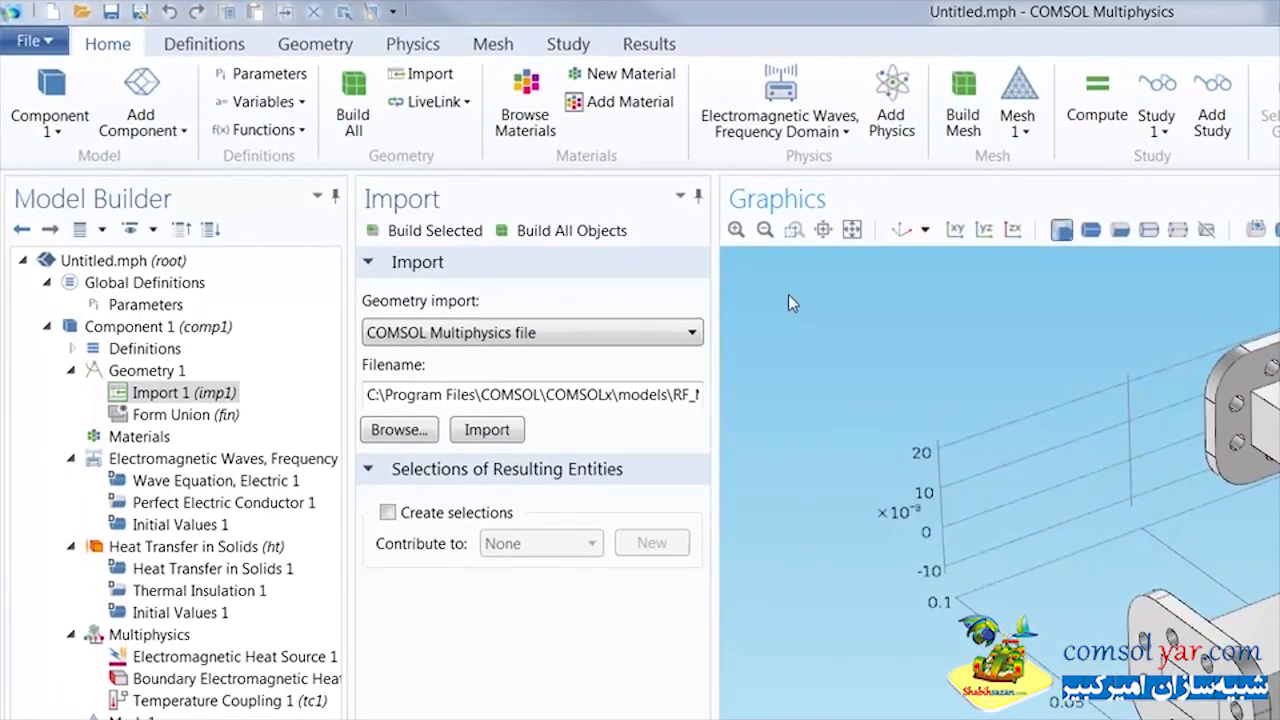
# Turn on wireframe rendering and examine the Waveguide, Waveguide inner surfaces, Waveguide outer surfaces, Air and Dielectric selections under Definitions
pyautogui.click(232, 48)
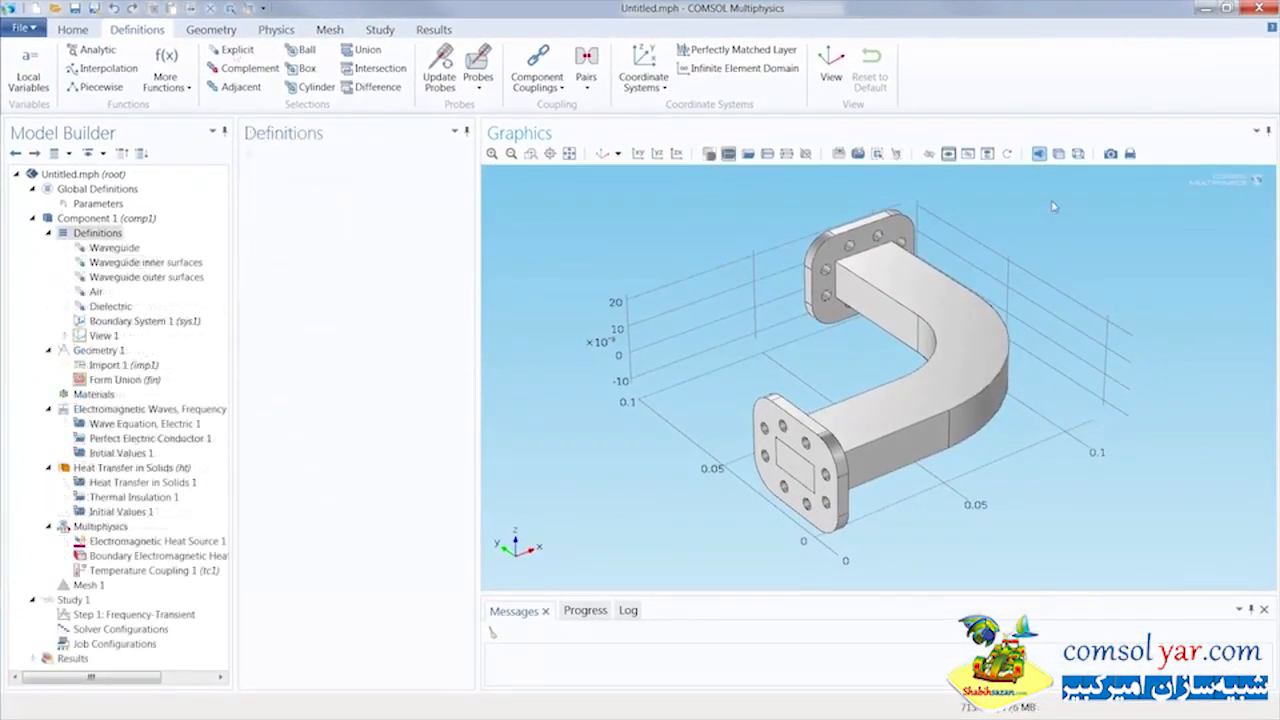
pyautogui.click(1078, 154)
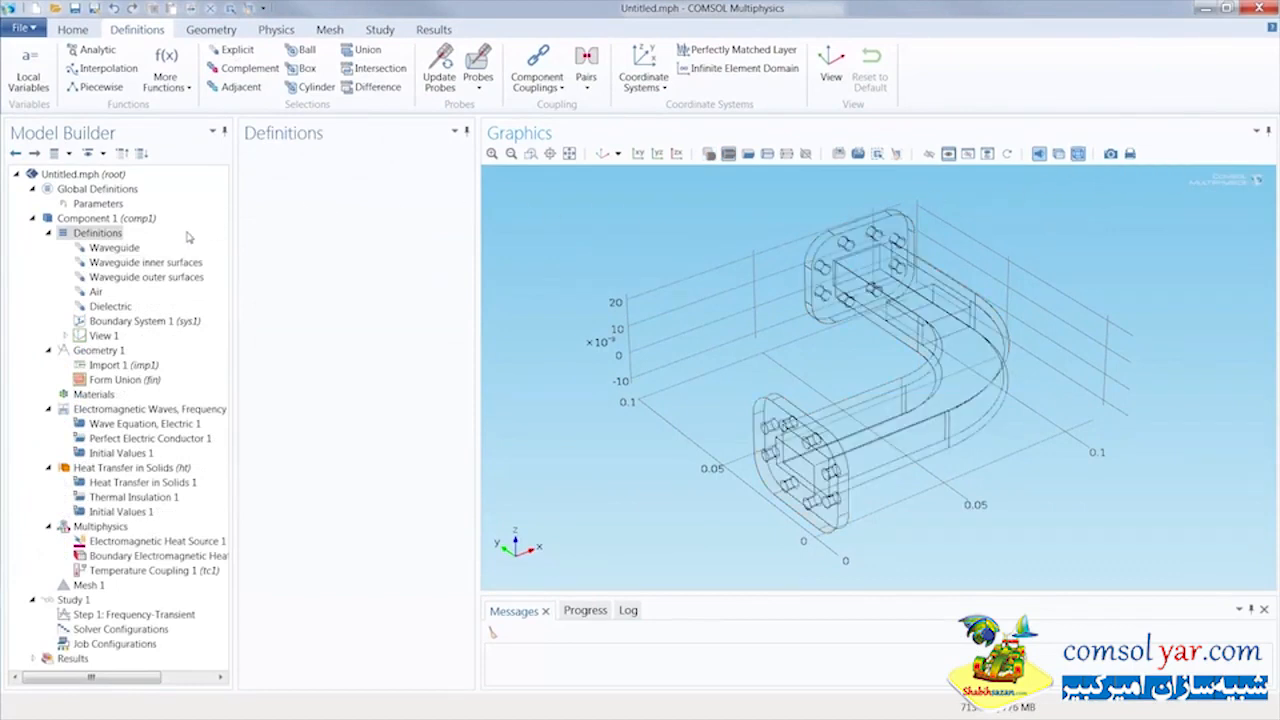
pyautogui.click(115, 248)
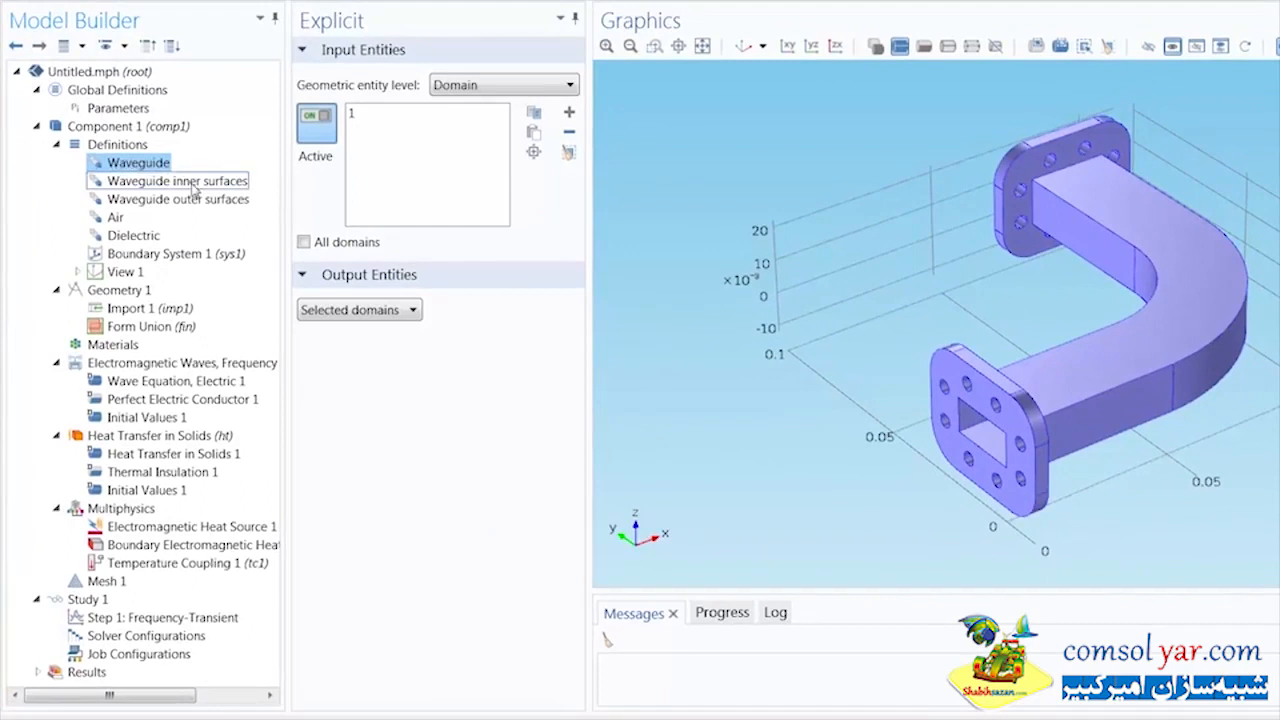
pyautogui.click(205, 183)
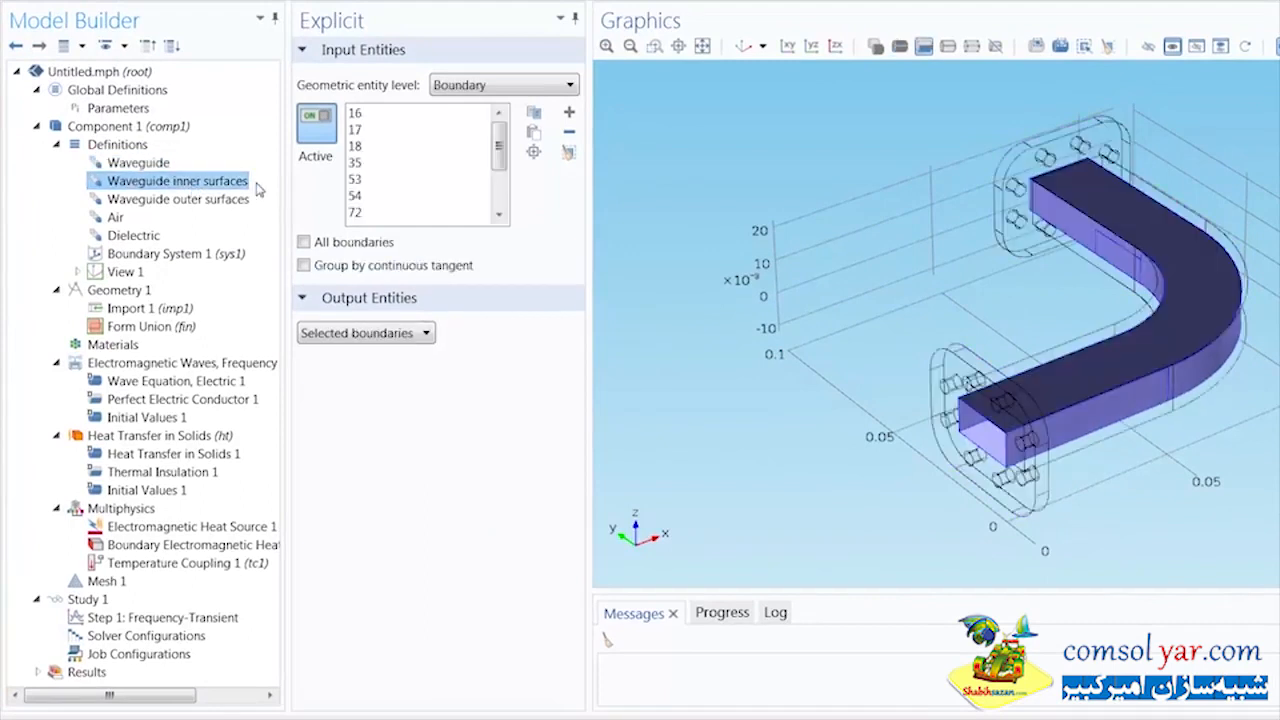
pyautogui.click(244, 200)
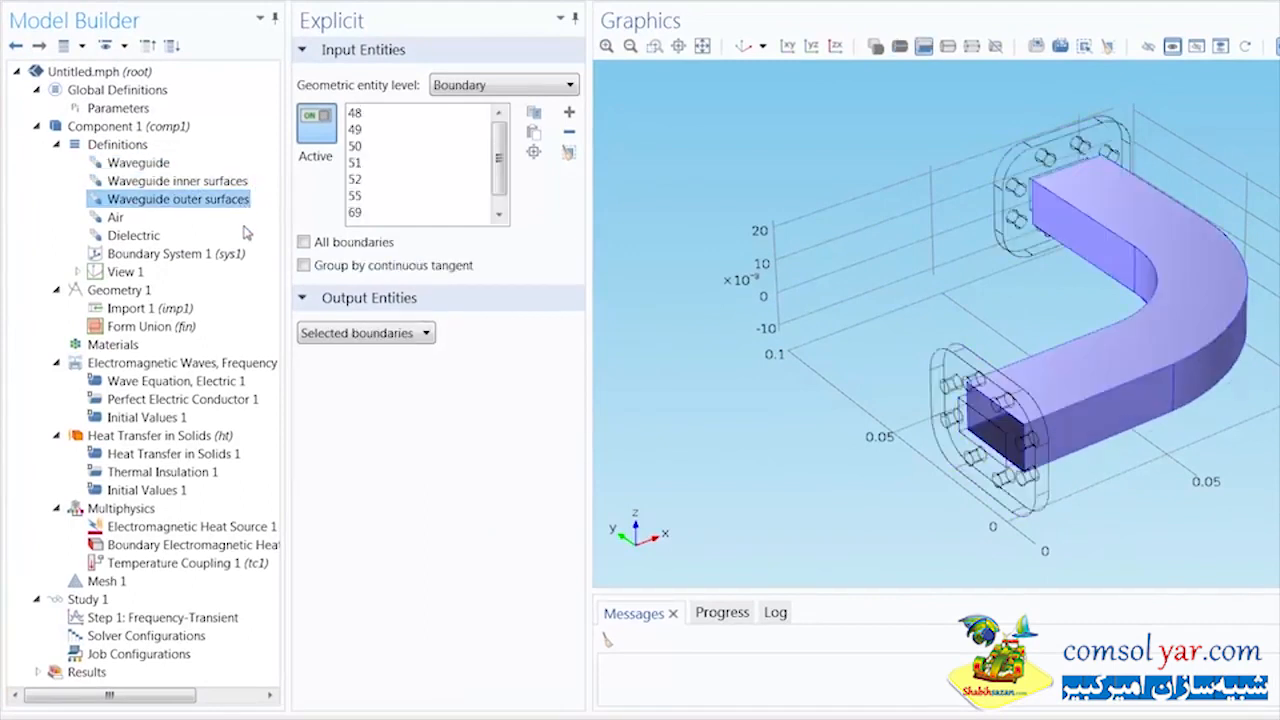
pyautogui.click(116, 219)
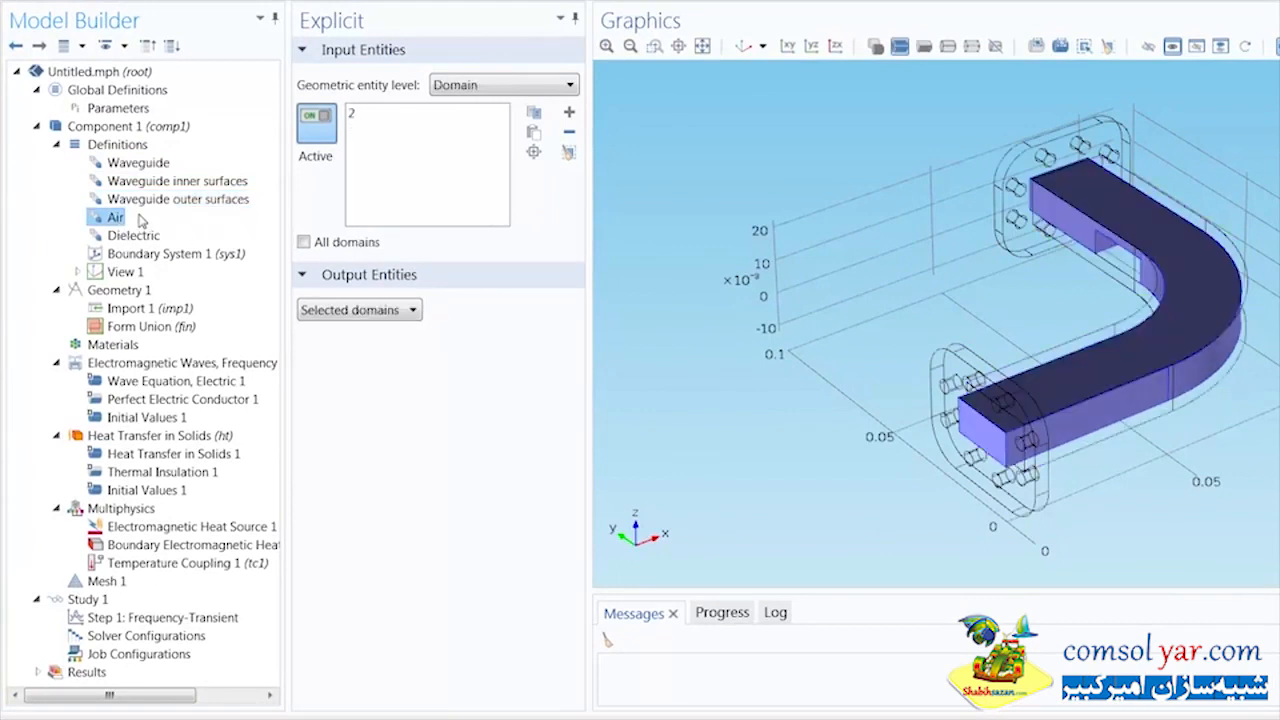
pyautogui.click(140, 236)
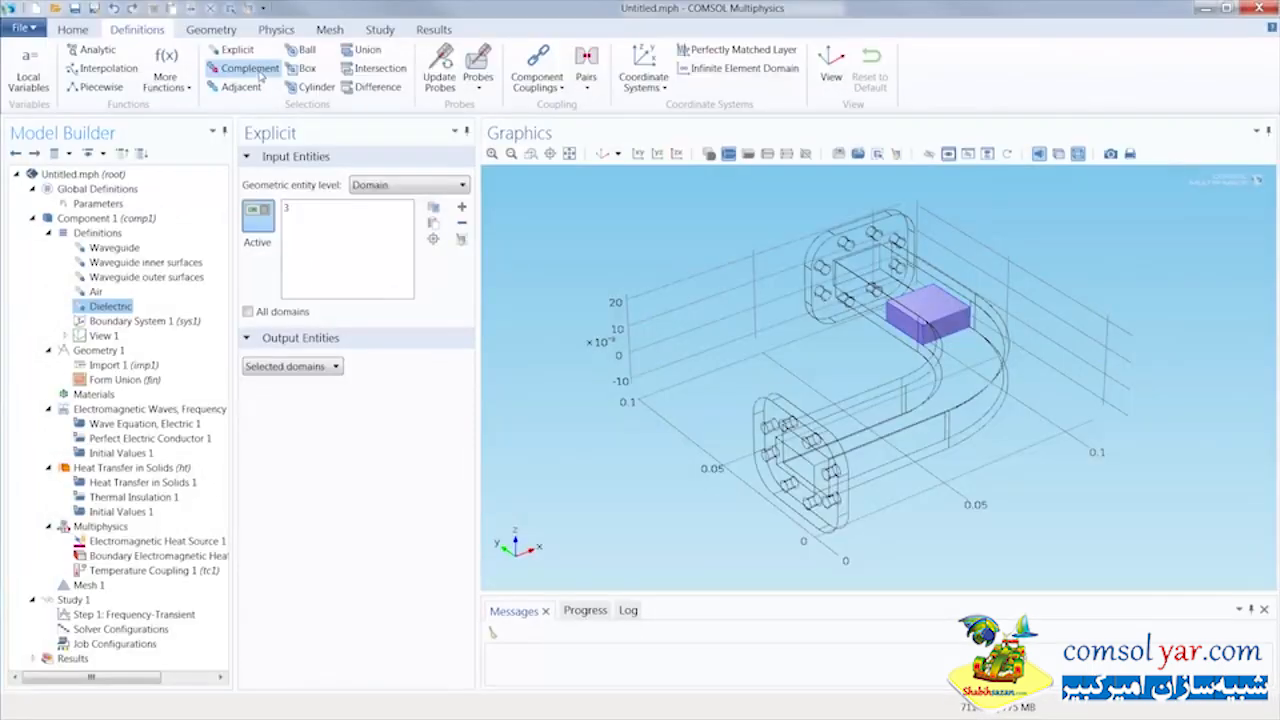
# Show the equation of the Electromagnetic Waves, Frequency Domain interface and remove waveguide domain 1 from its domain selection
pyautogui.click(278, 32)
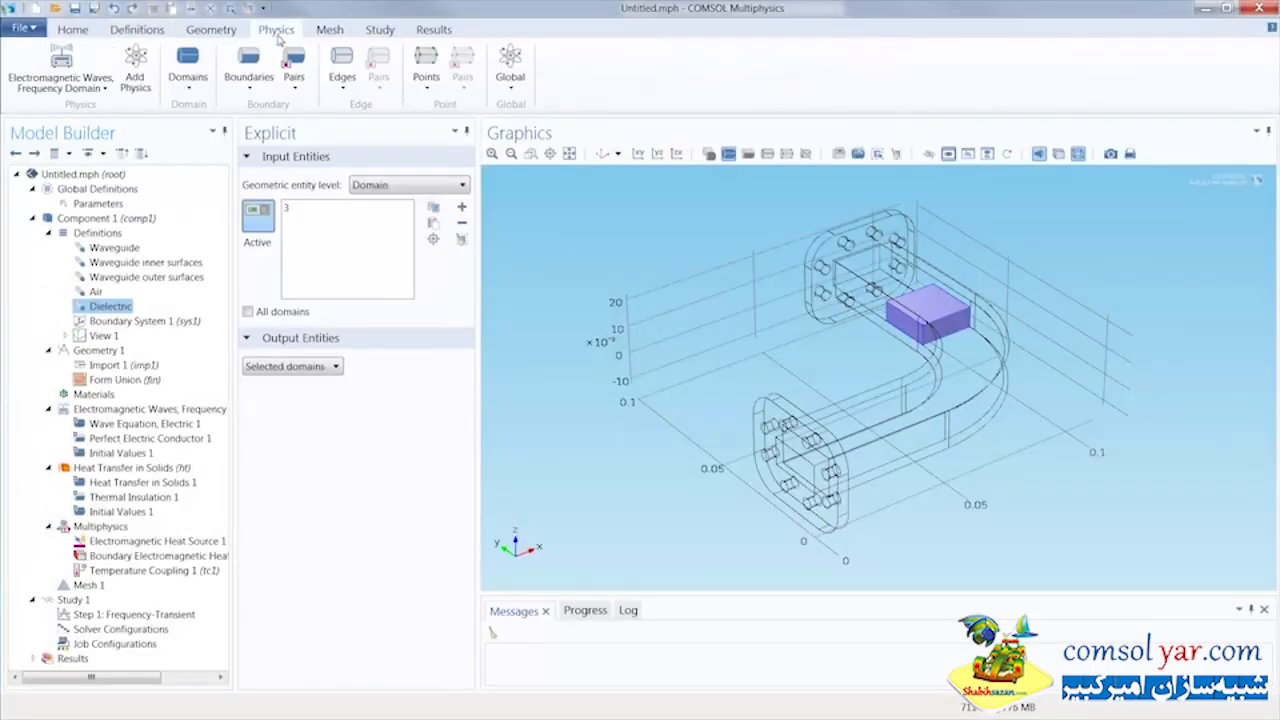
pyautogui.click(83, 67)
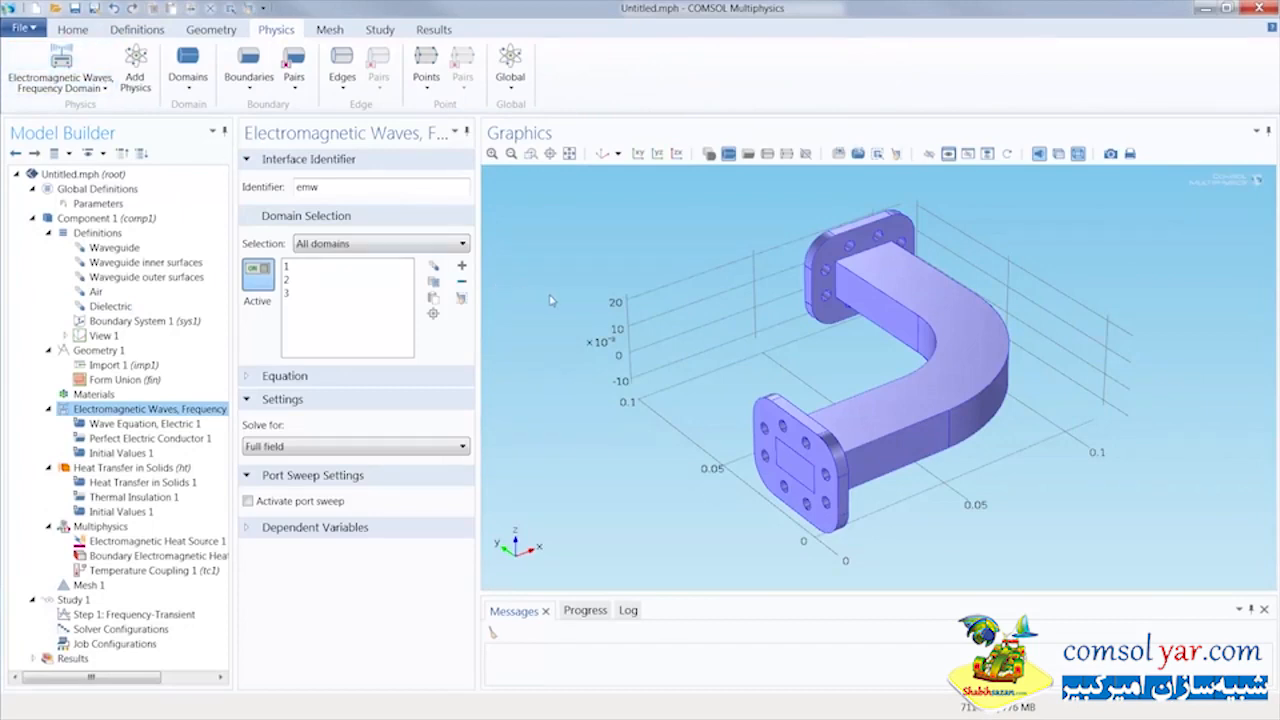
pyautogui.click(436, 377)
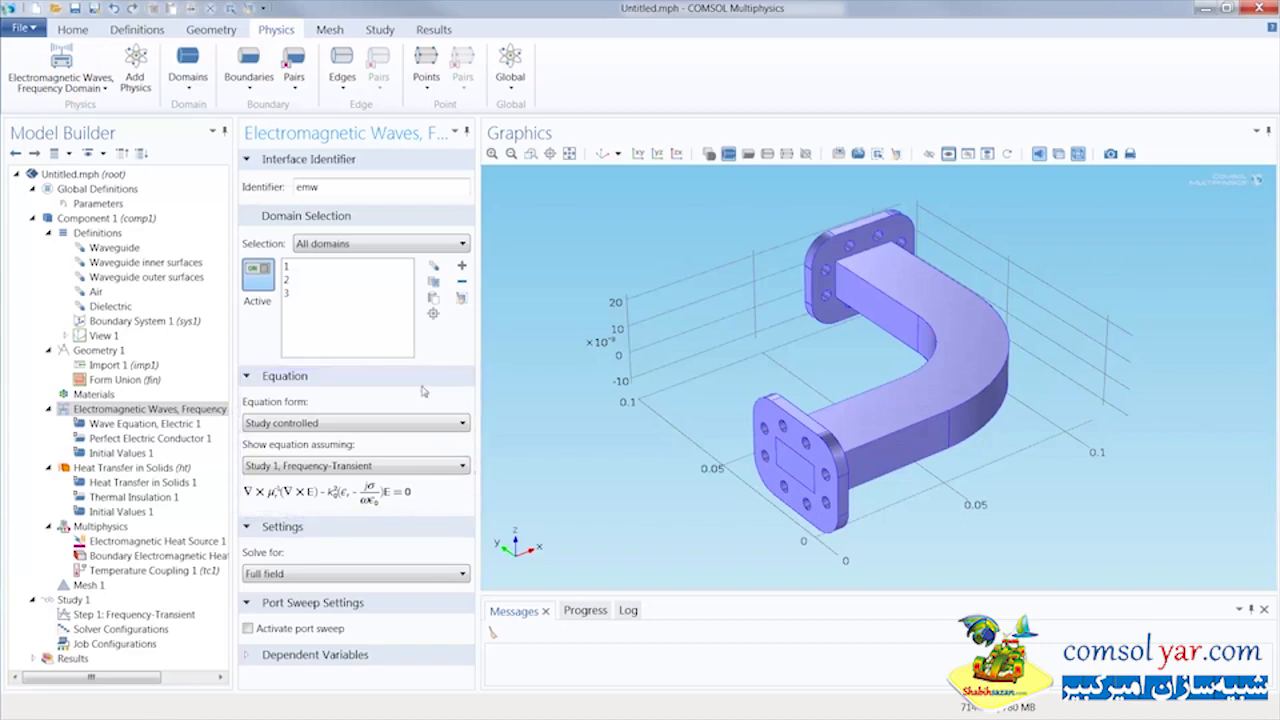
pyautogui.click(340, 268)
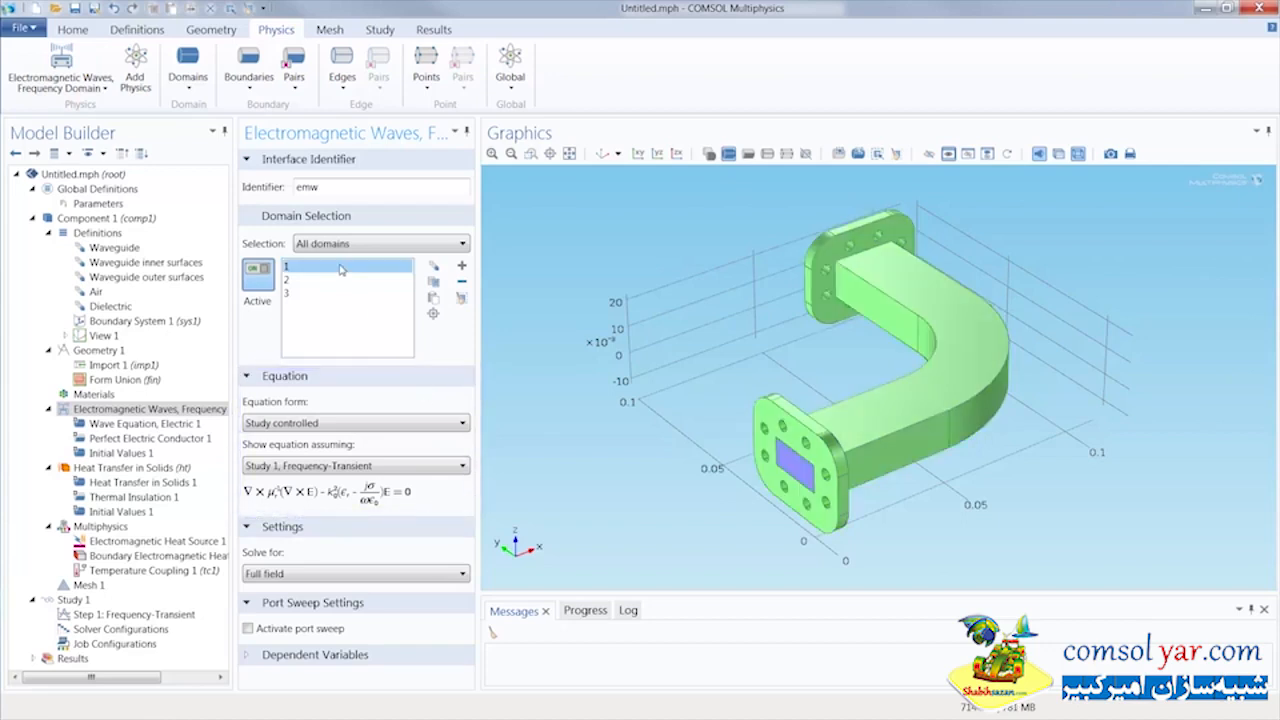
pyautogui.click(461, 282)
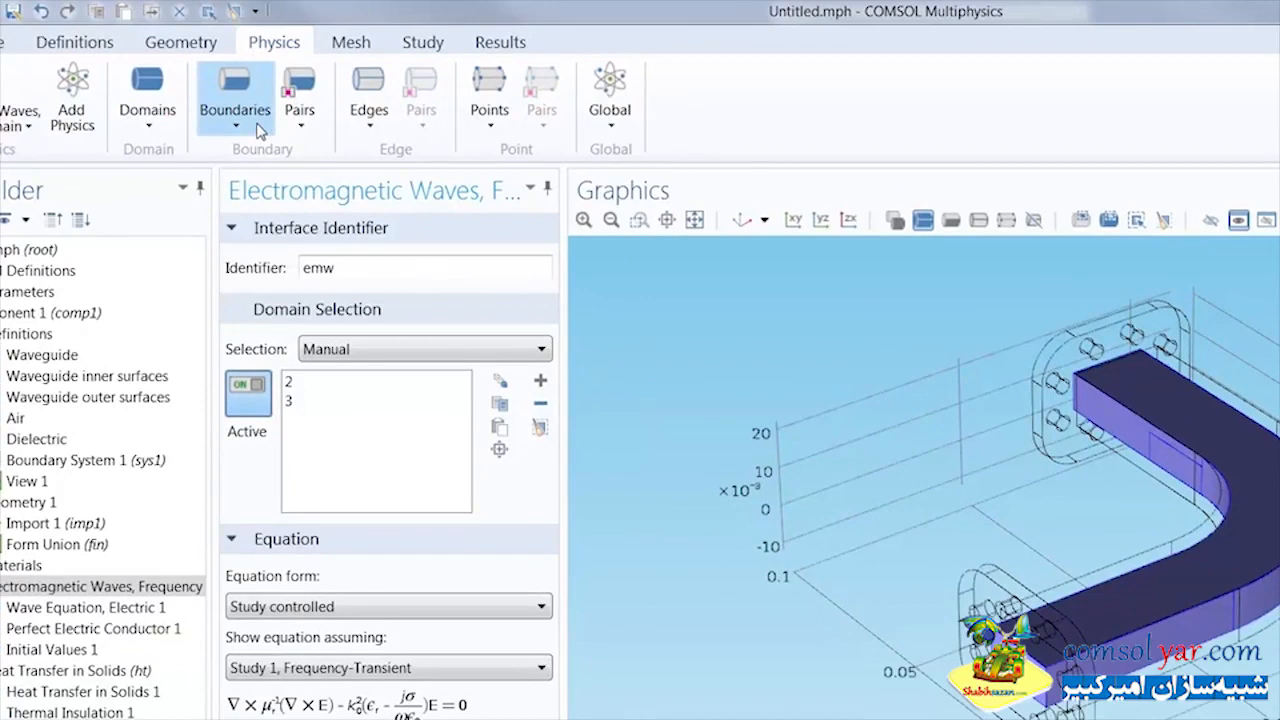
# Add an Impedance Boundary Condition to the electromagnetic waves physics and apply it to the Waveguide inner surfaces selection
pyautogui.click(258, 130)
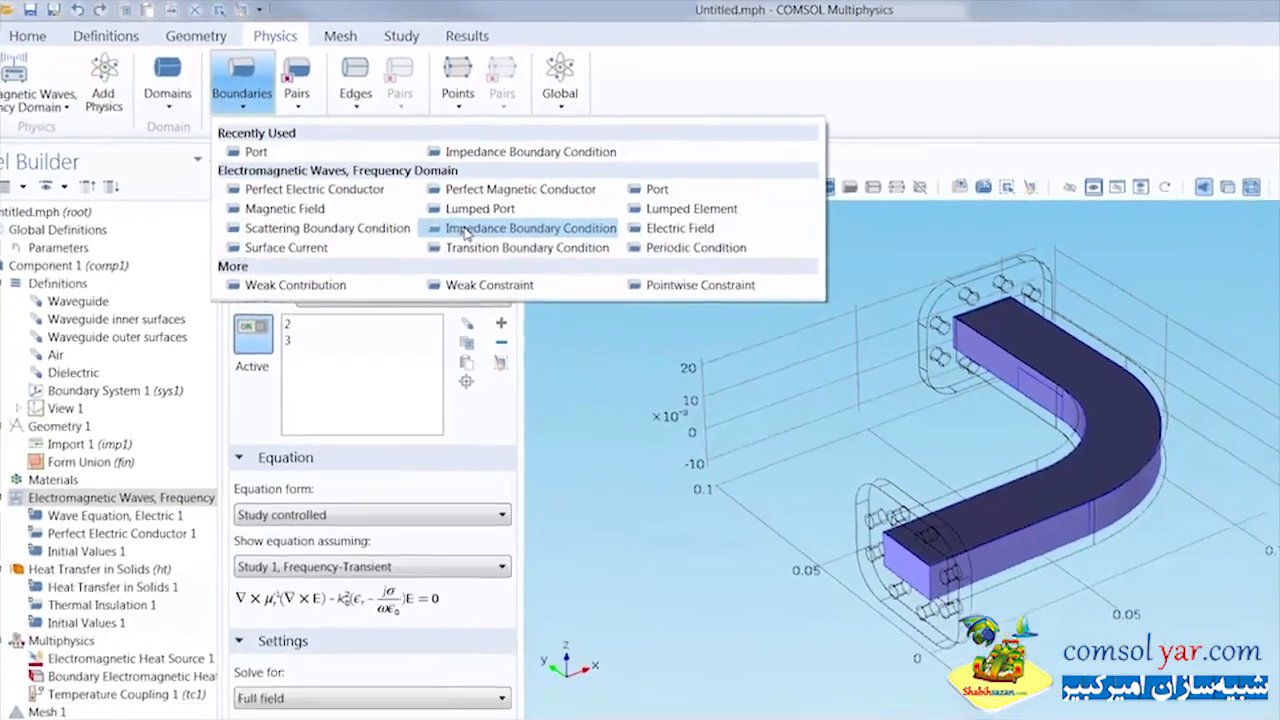
pyautogui.click(575, 268)
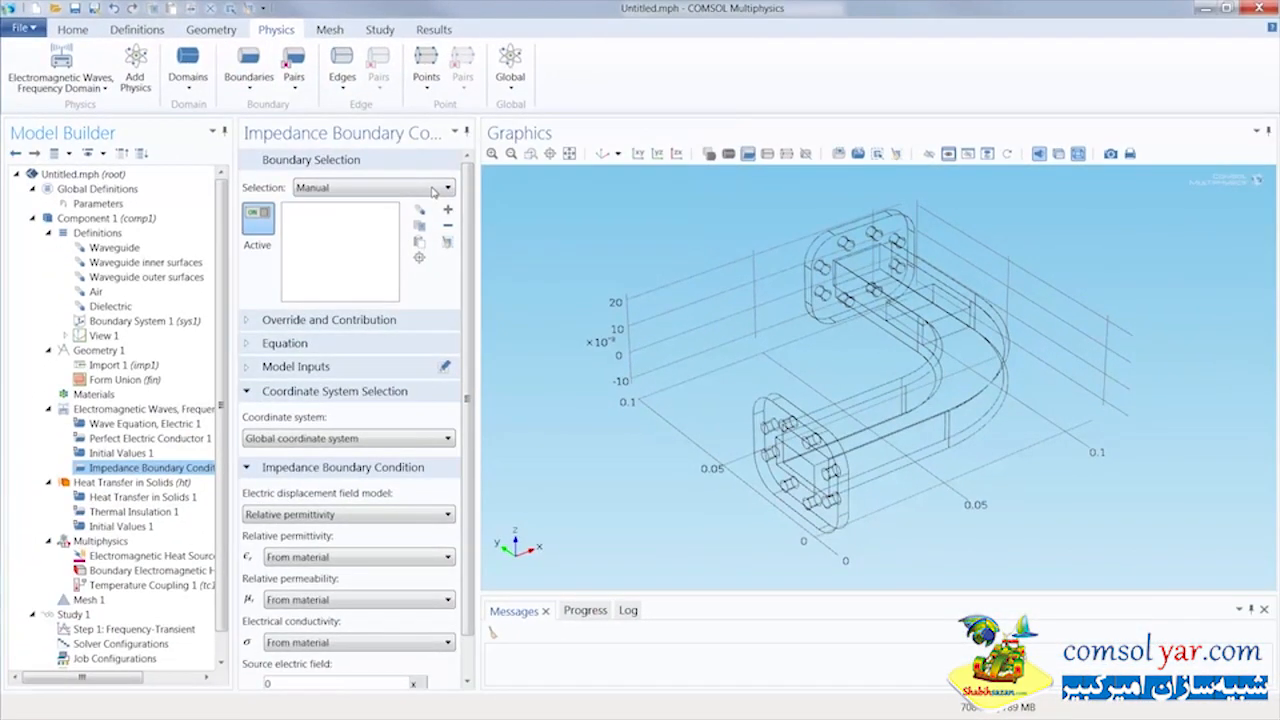
pyautogui.click(336, 190)
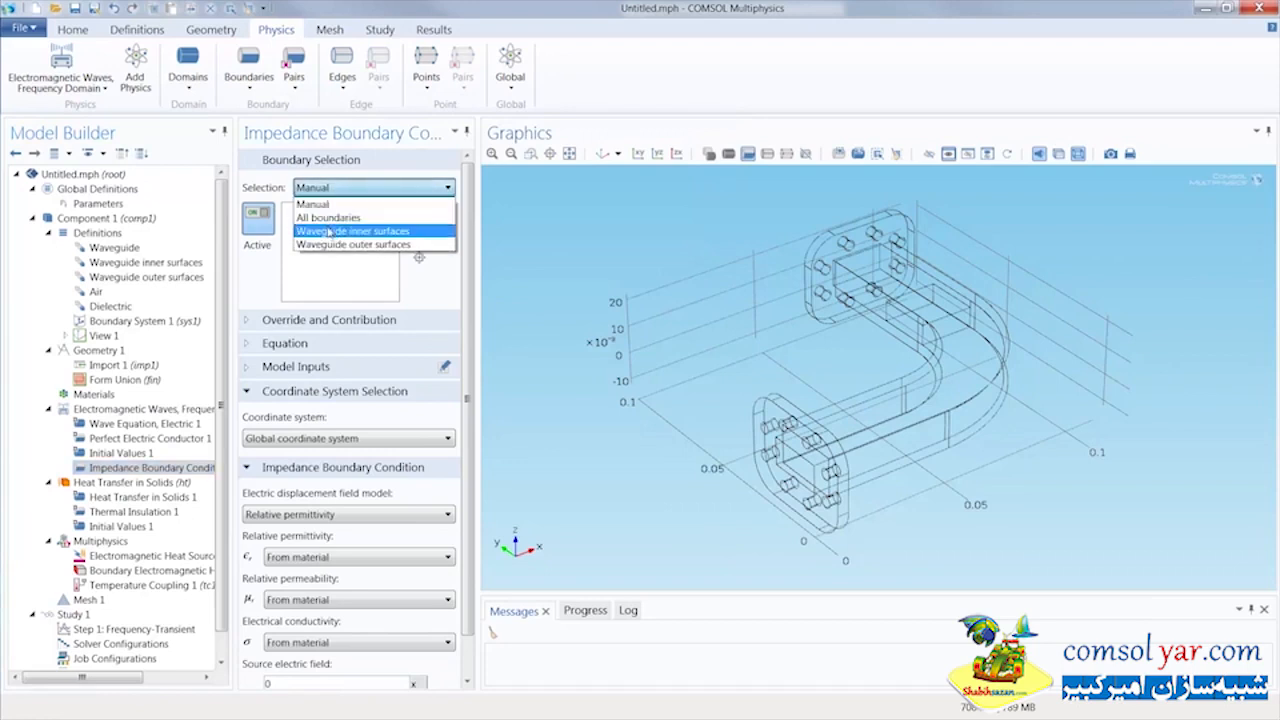
pyautogui.click(329, 231)
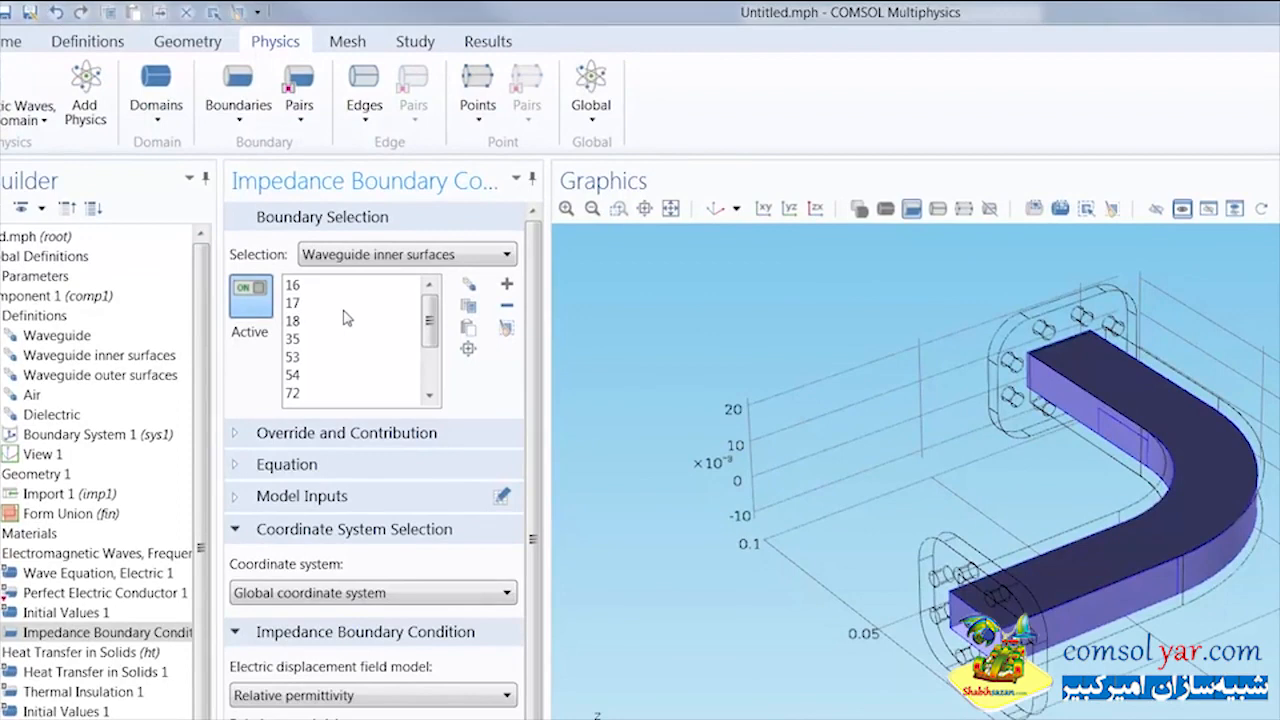
# Add a rectangular Port to the electromagnetic waves physics on the waveguide opening at boundary 15
pyautogui.click(245, 118)
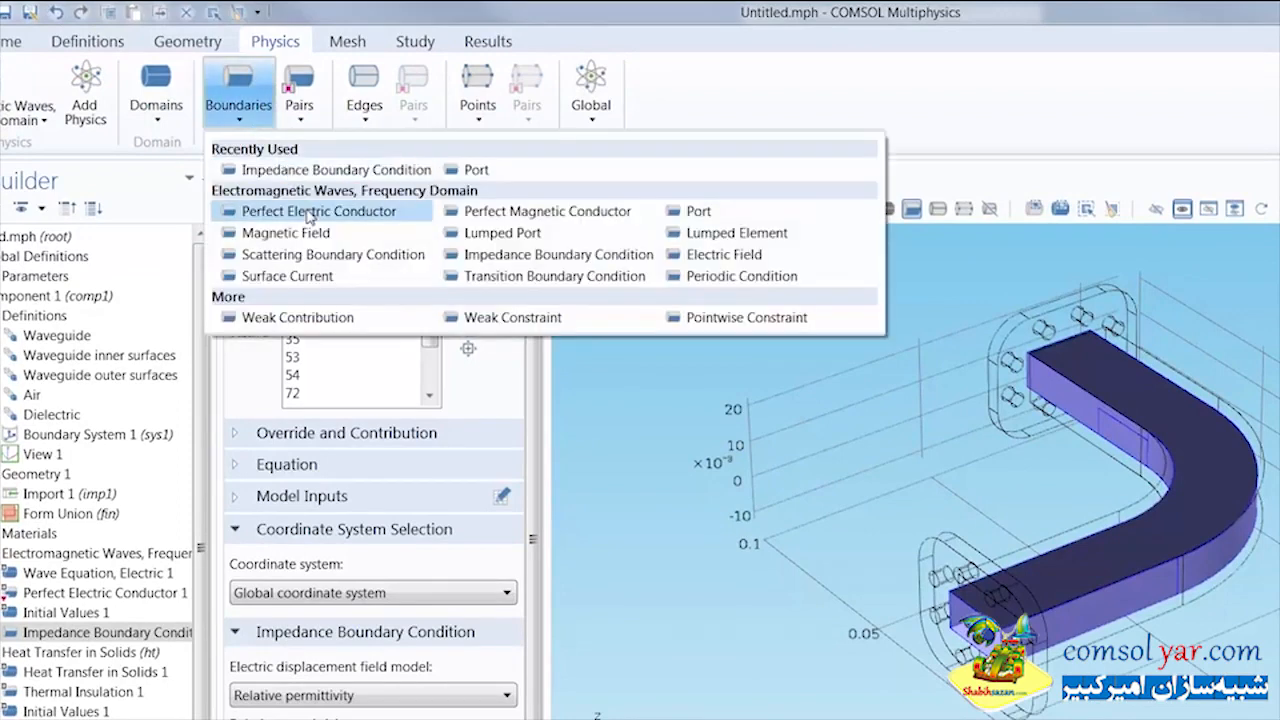
pyautogui.click(690, 211)
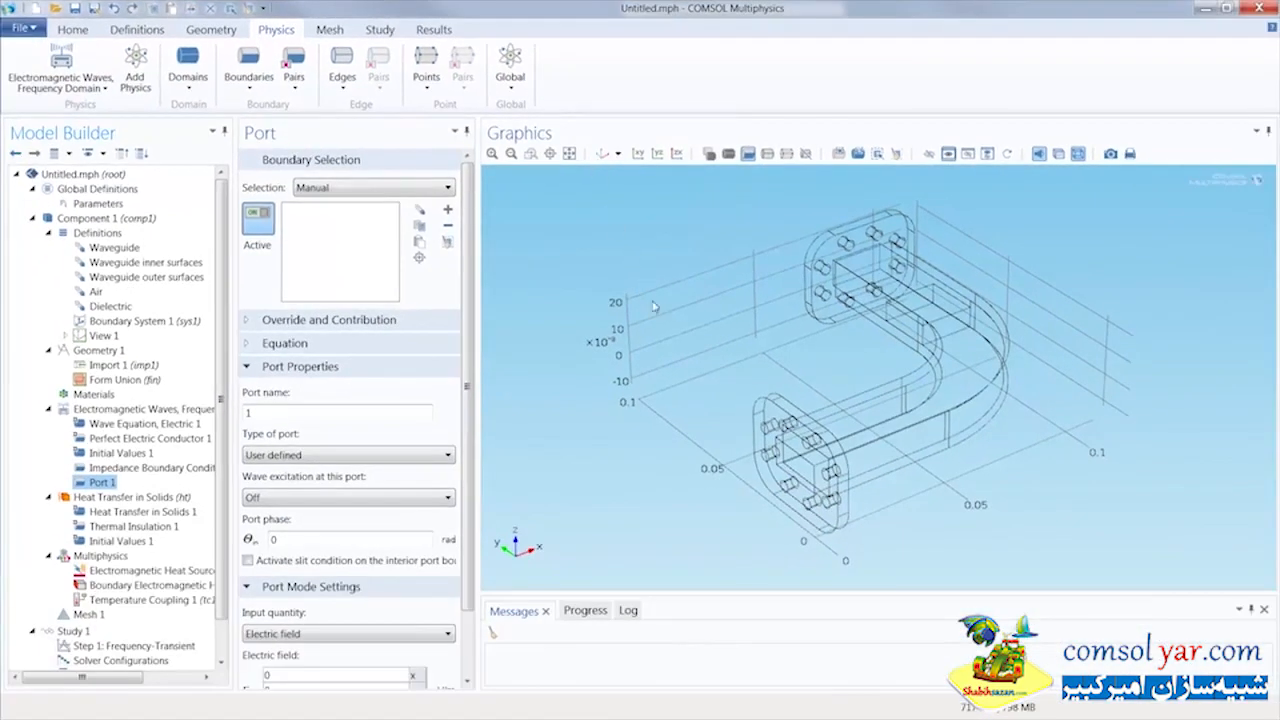
pyautogui.click(789, 462)
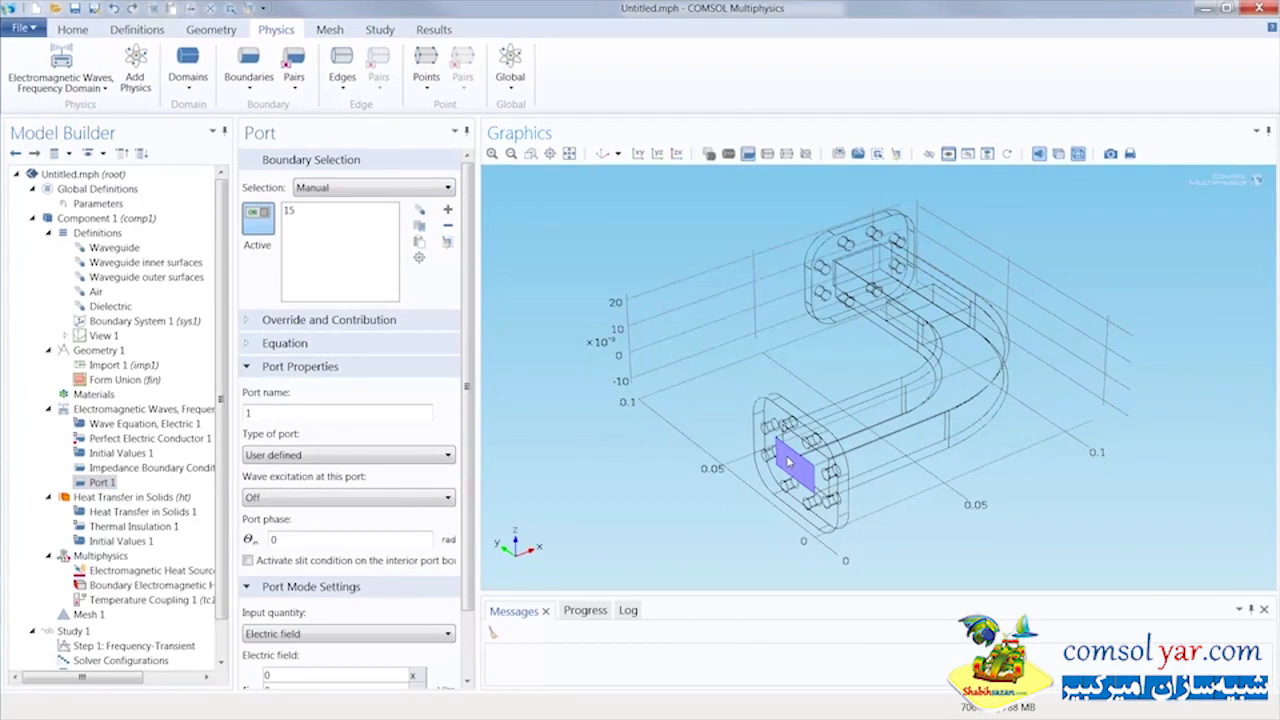
pyautogui.click(420, 460)
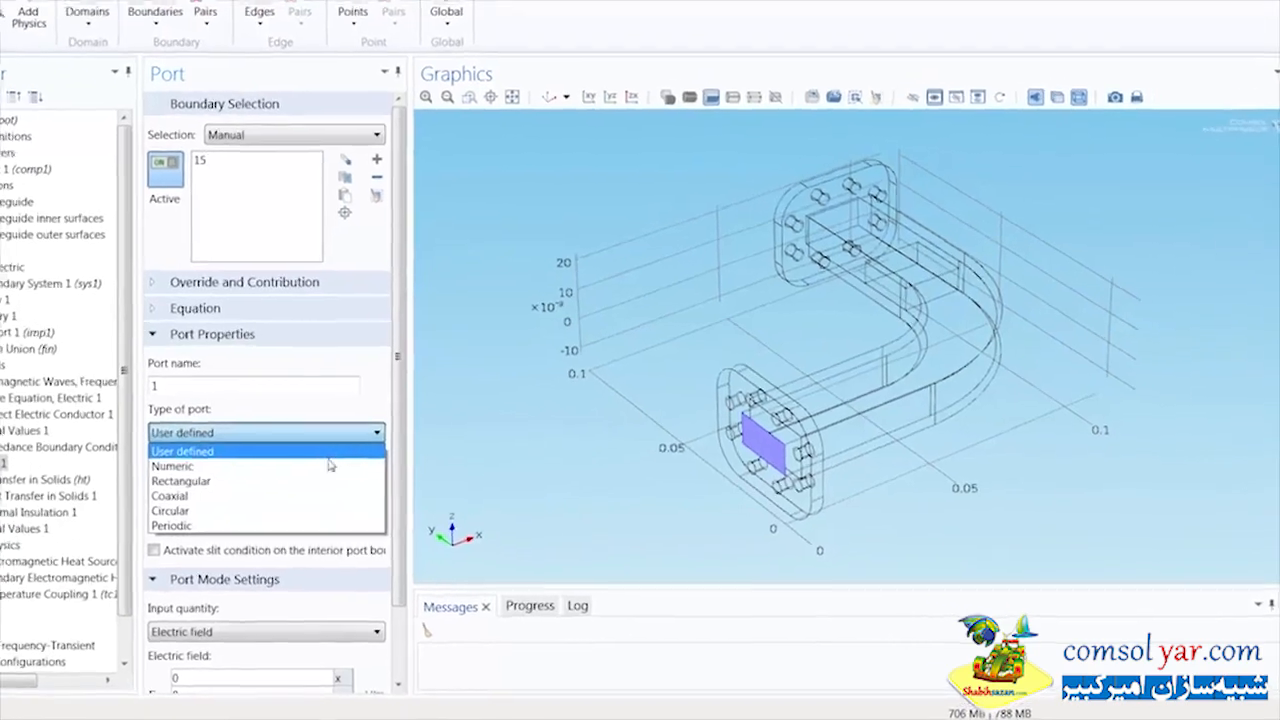
pyautogui.click(264, 468)
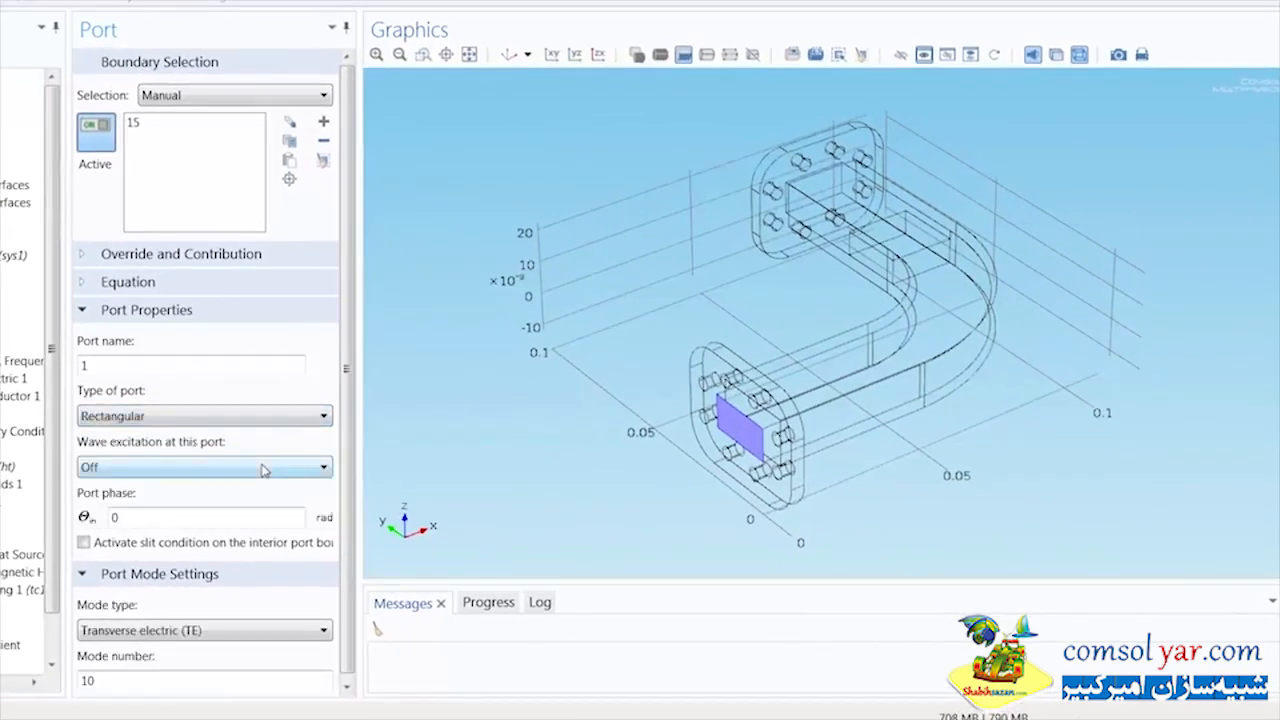
# Turn on wave excitation at the first port with an input power of 500 W and check its port mode settings
pyautogui.click(264, 468)
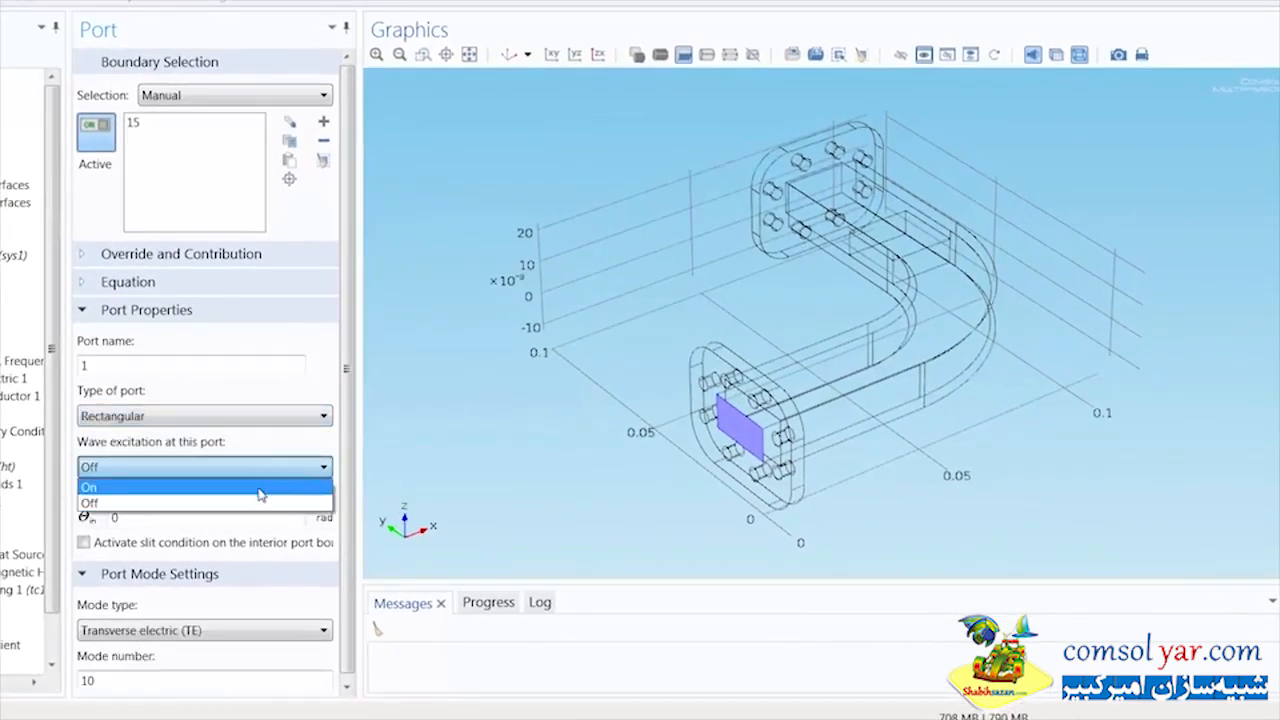
pyautogui.click(259, 494)
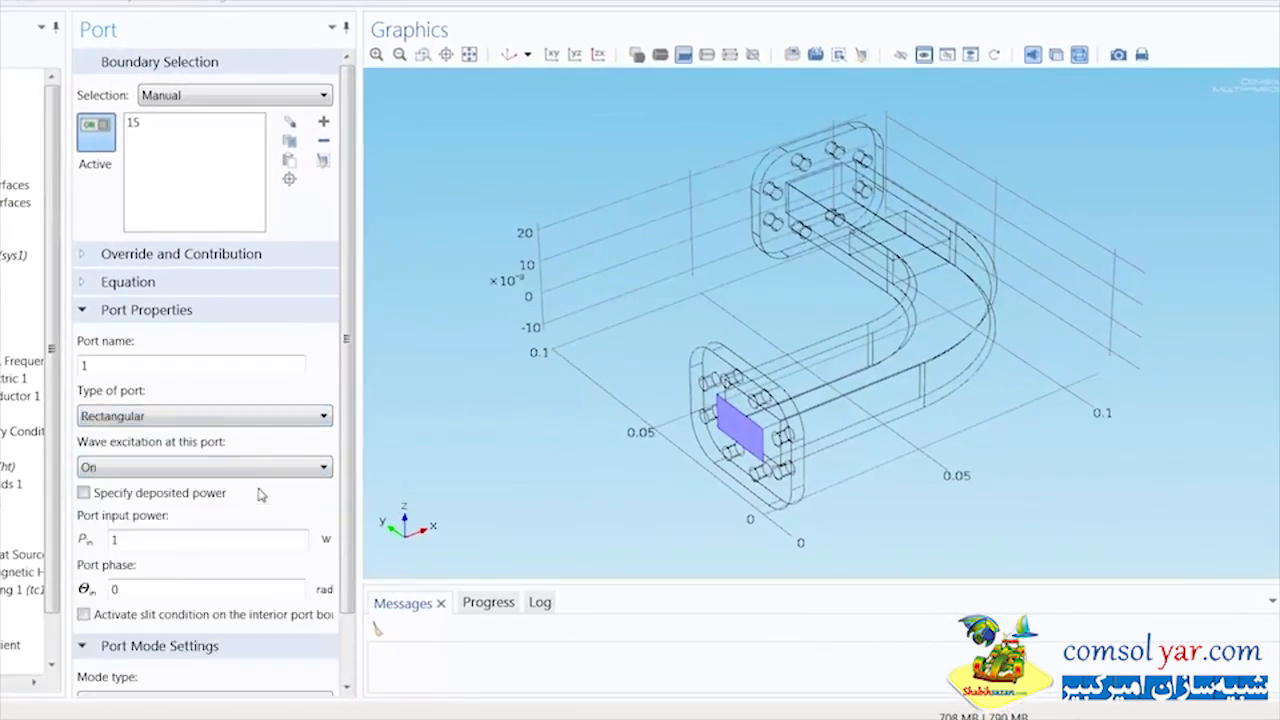
pyautogui.doubleClick(113, 541)
pyautogui.write('500')
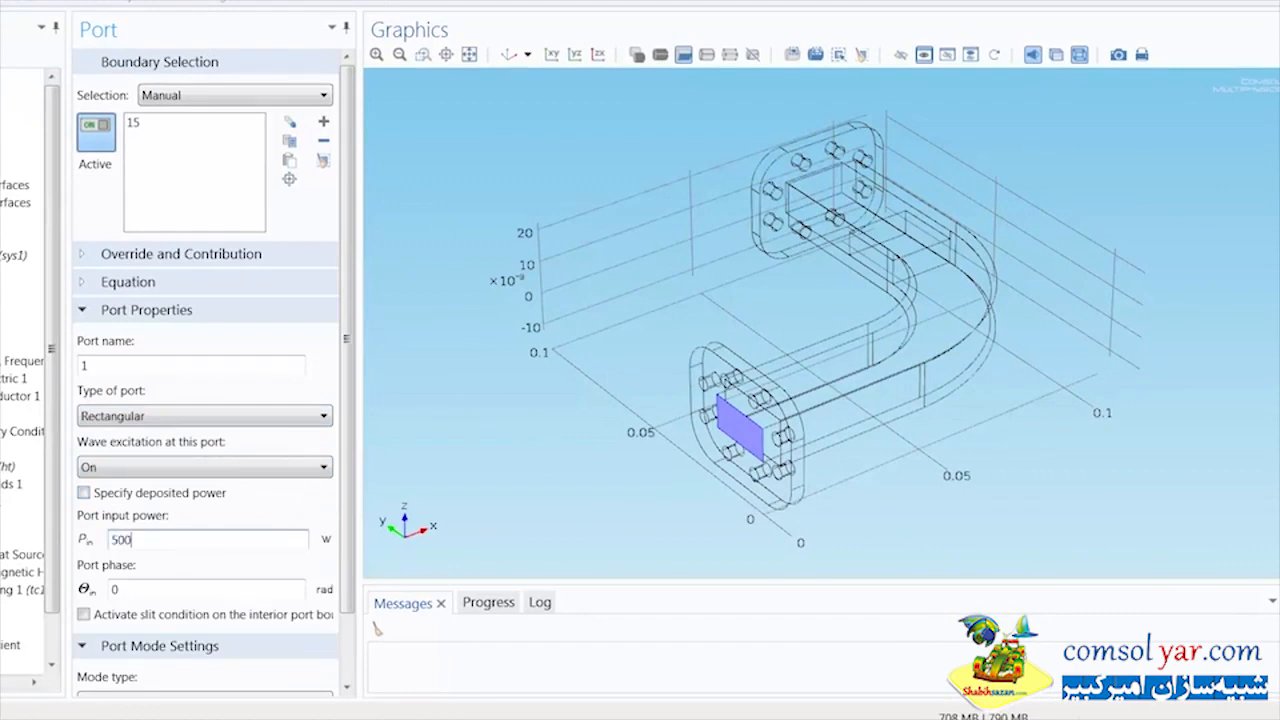
pyautogui.click(173, 520)
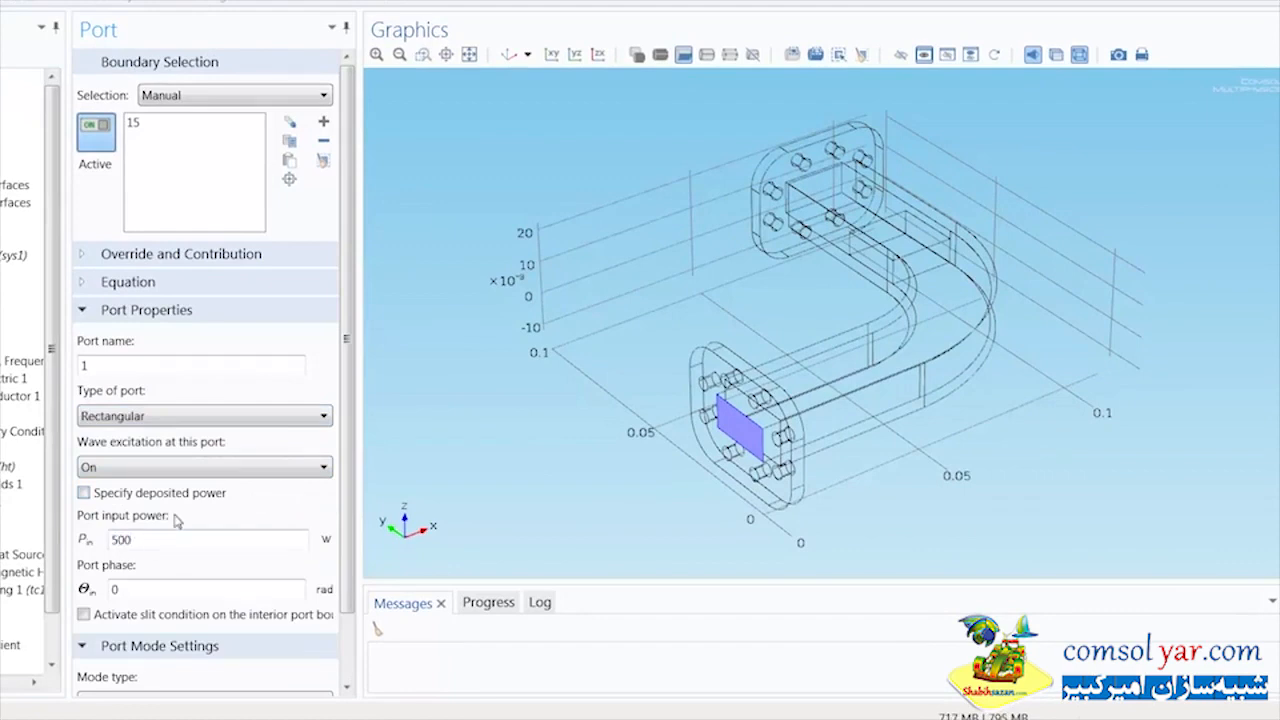
pyautogui.scroll(-3, 333, 500)
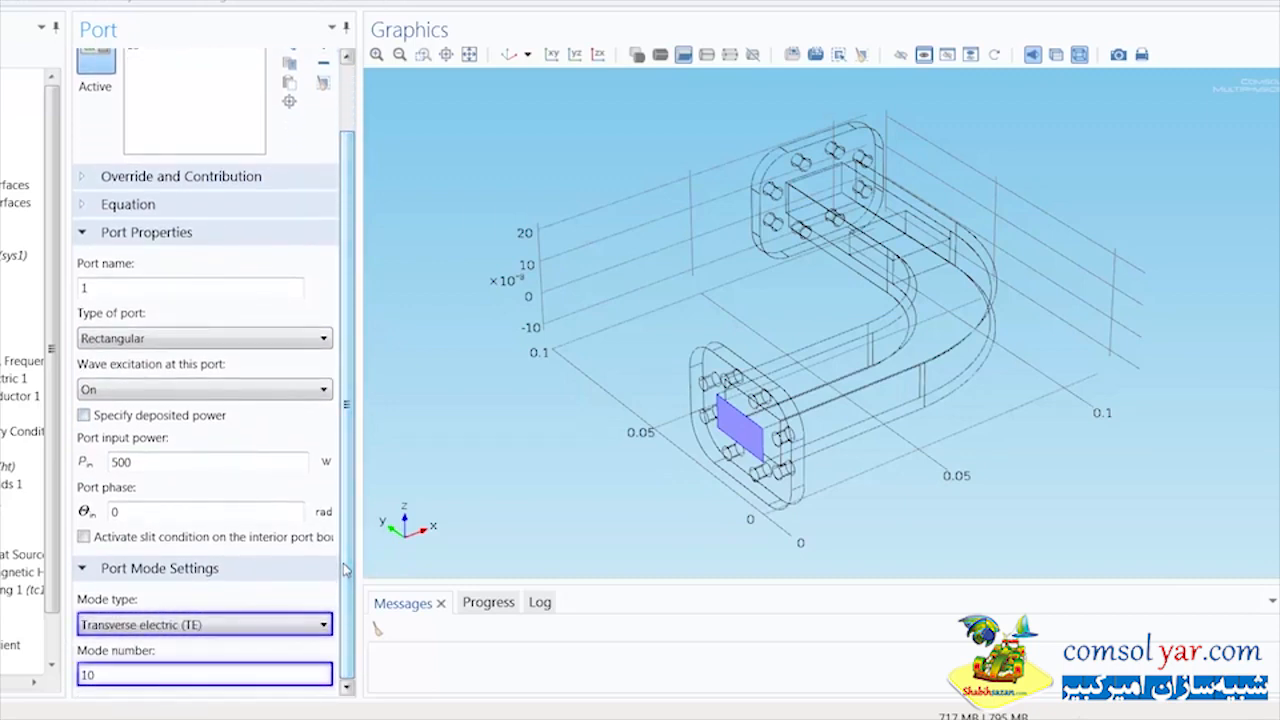
pyautogui.moveTo(346, 570); pyautogui.dragTo(347, 498)
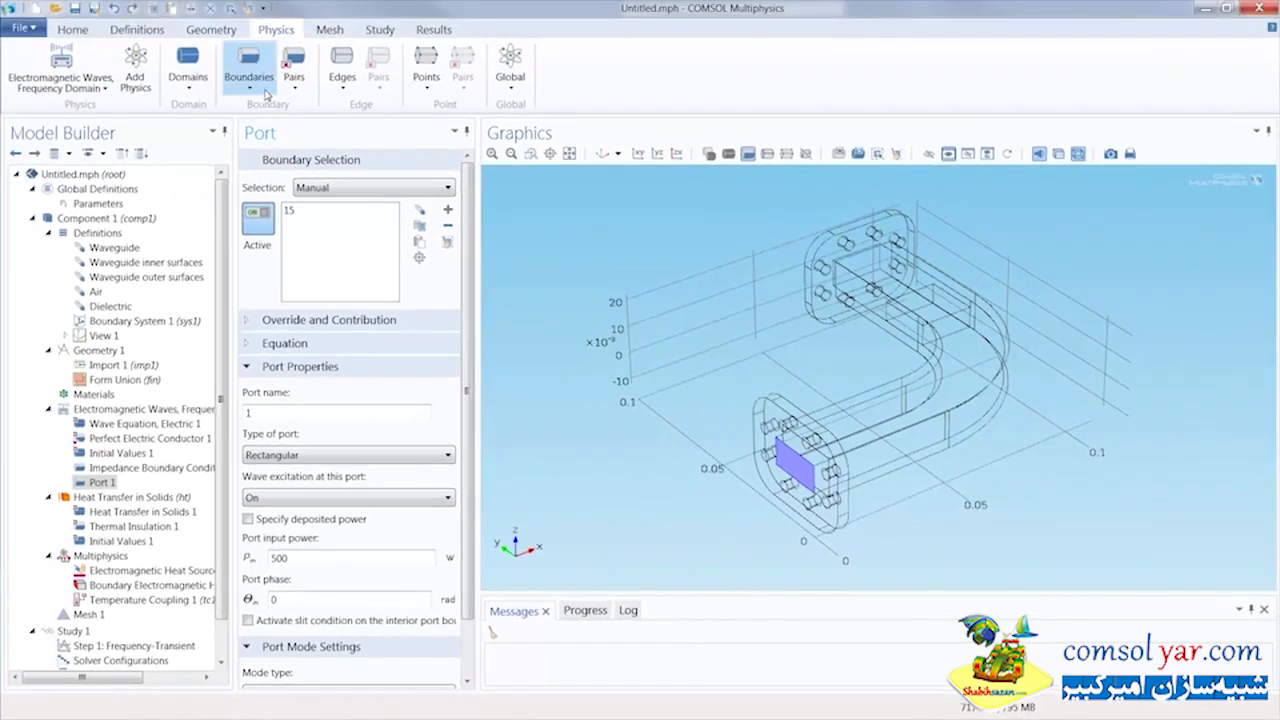
# Add a second Port on the waveguide's opposite opening, boundary 79, and set its type to Rectangular
pyautogui.click(266, 94)
pyautogui.click(262, 124)
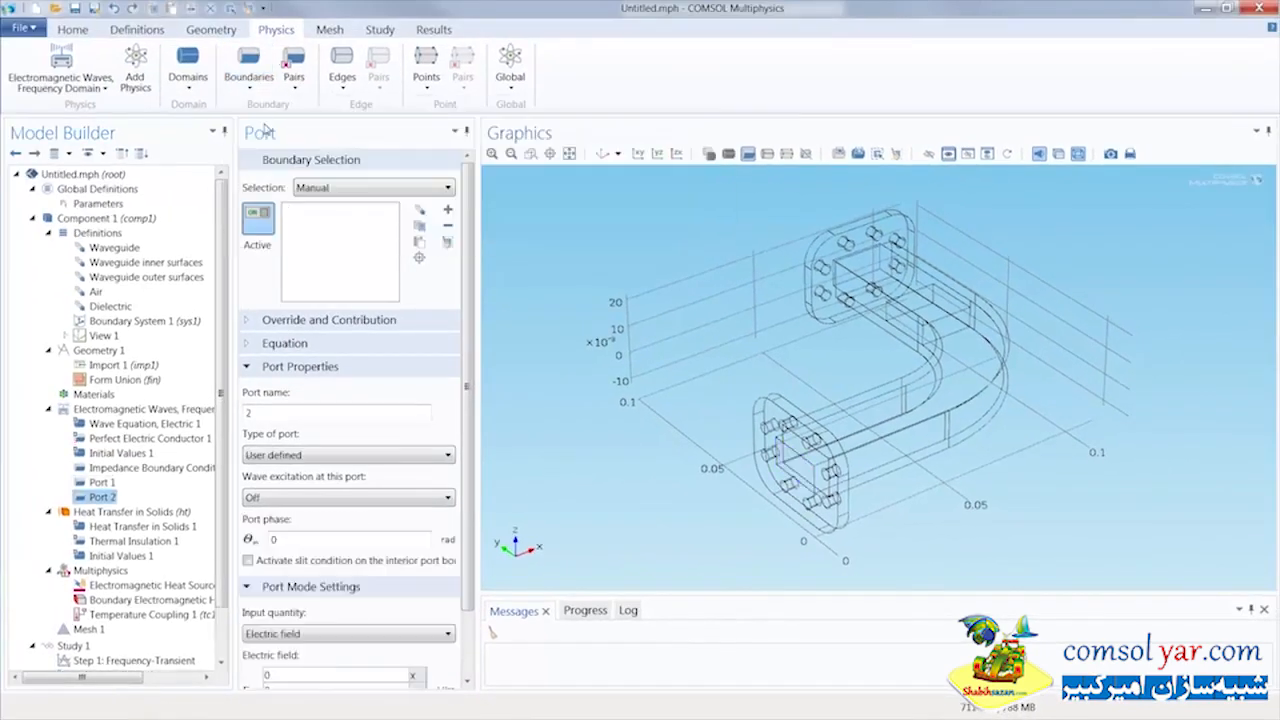
pyautogui.moveTo(523, 276); pyautogui.dragTo(642, 359)
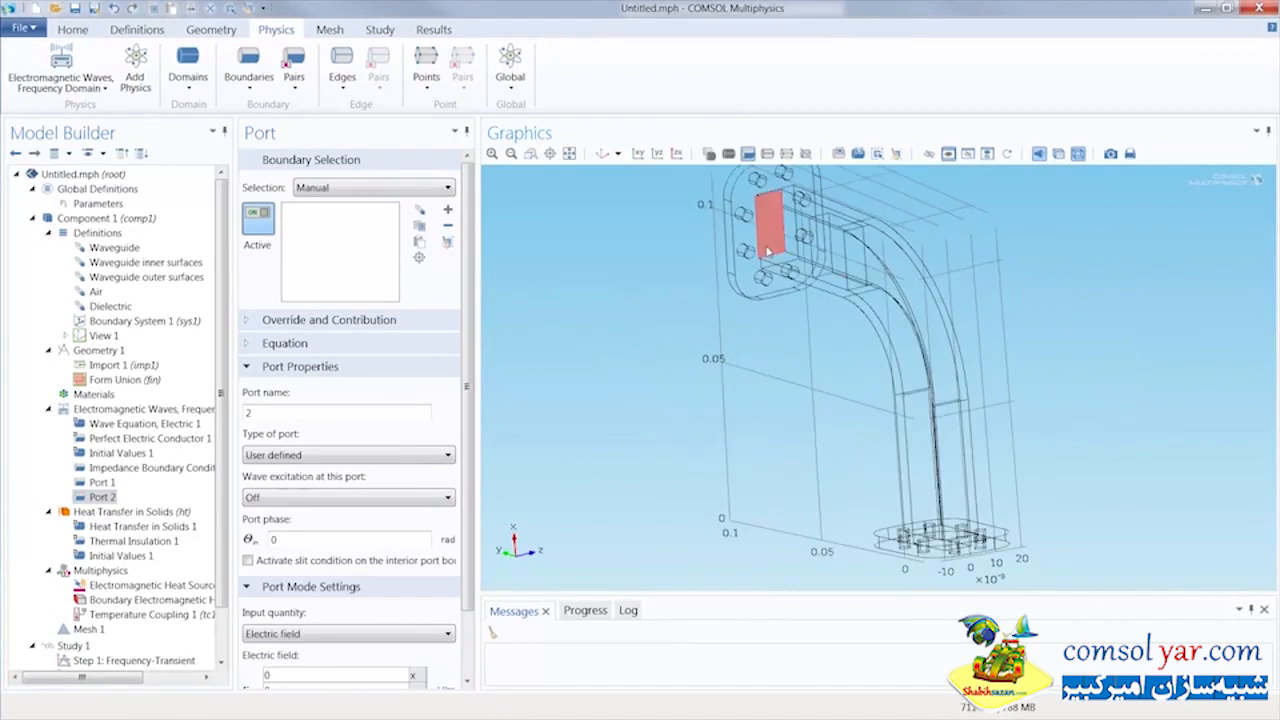
pyautogui.click(768, 251)
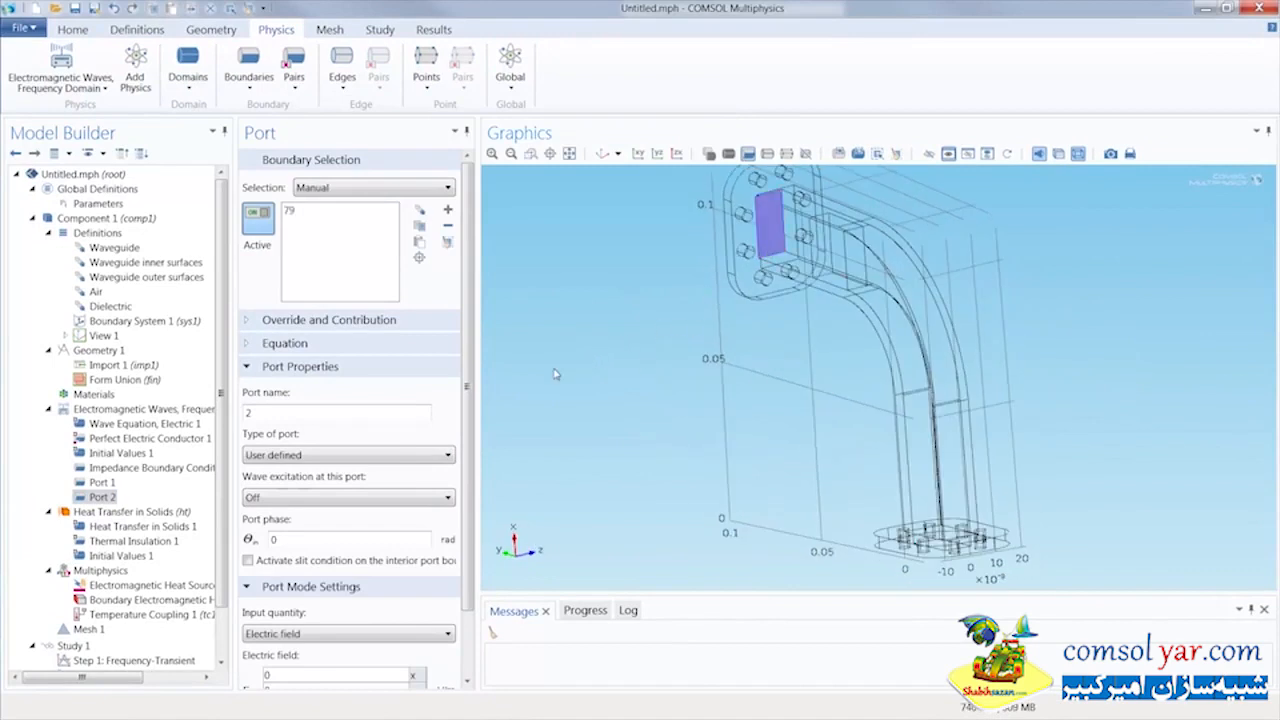
pyautogui.click(447, 456)
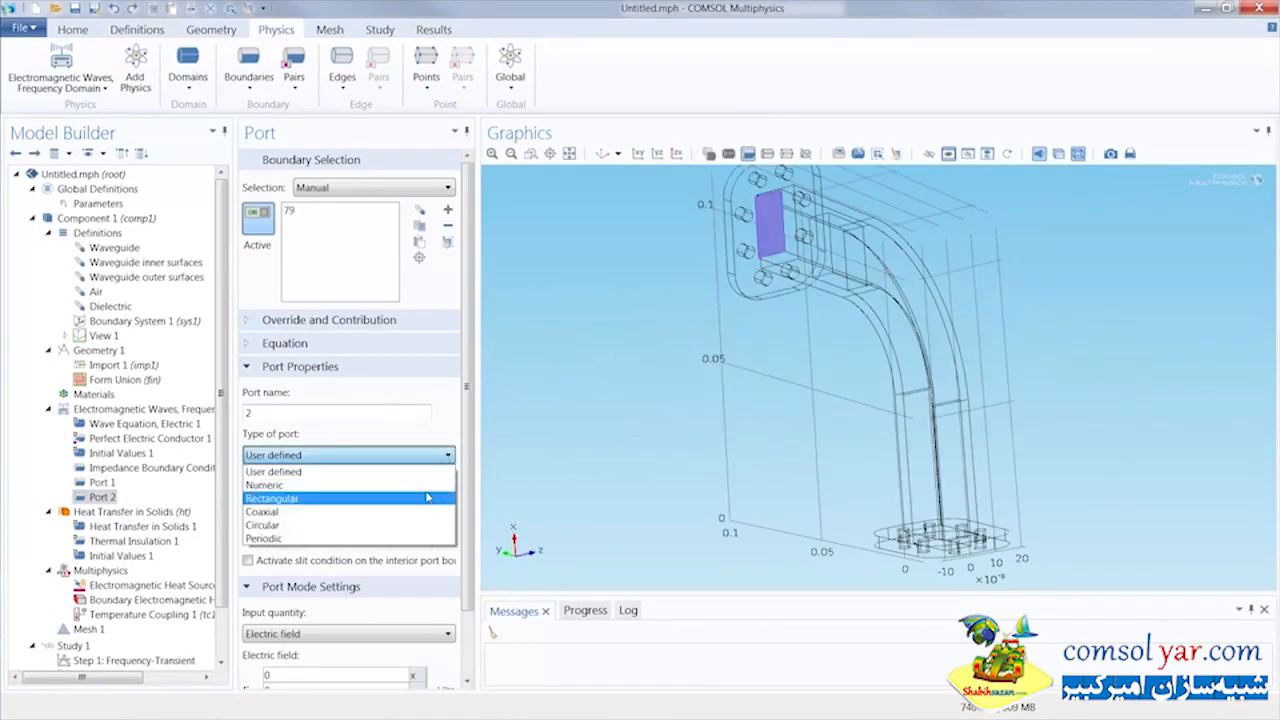
pyautogui.click(427, 497)
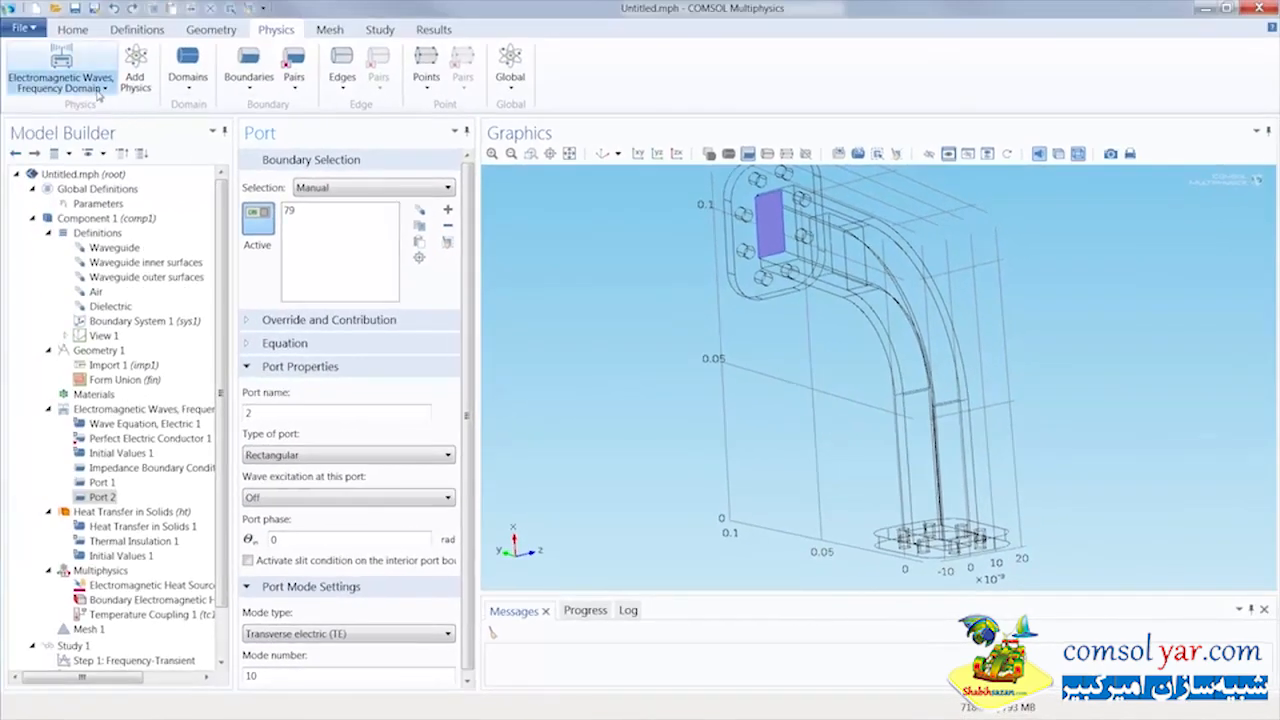
# In Heat Transfer in Solids, hide the waveguide's covering faces to expose the interior and remove air domain 2 from the domain selection
pyautogui.click(99, 90)
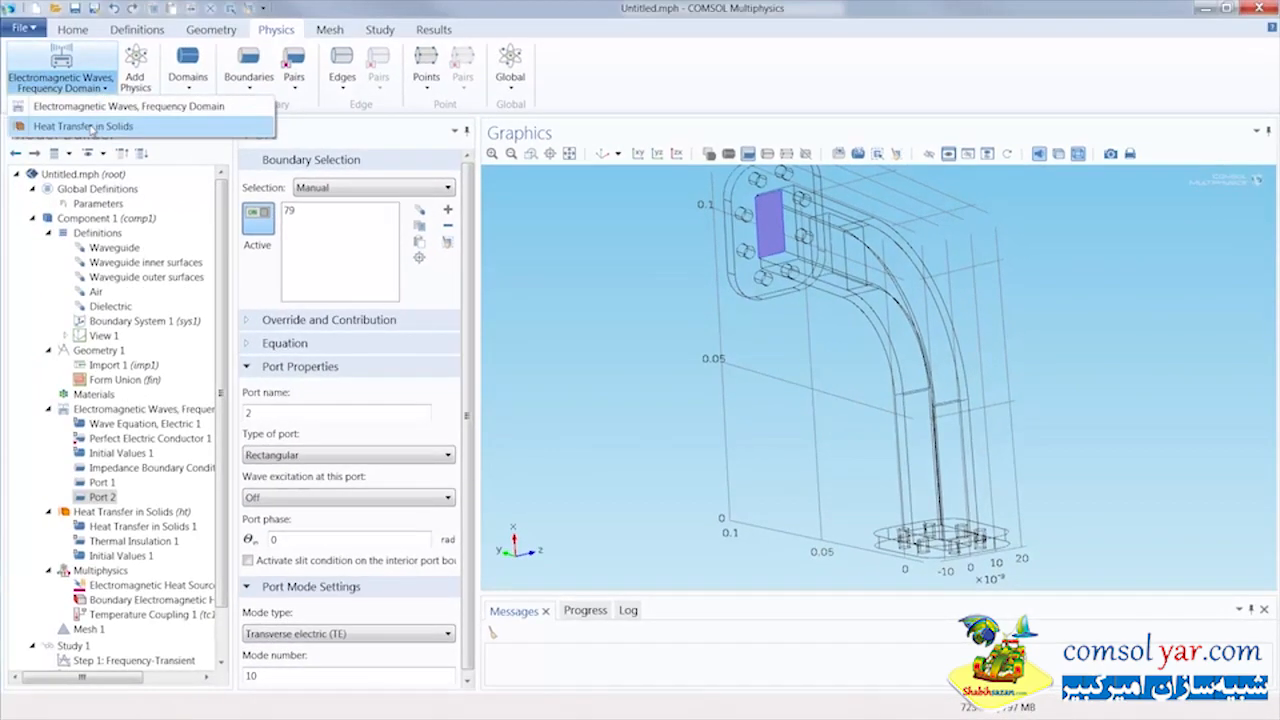
pyautogui.click(83, 126)
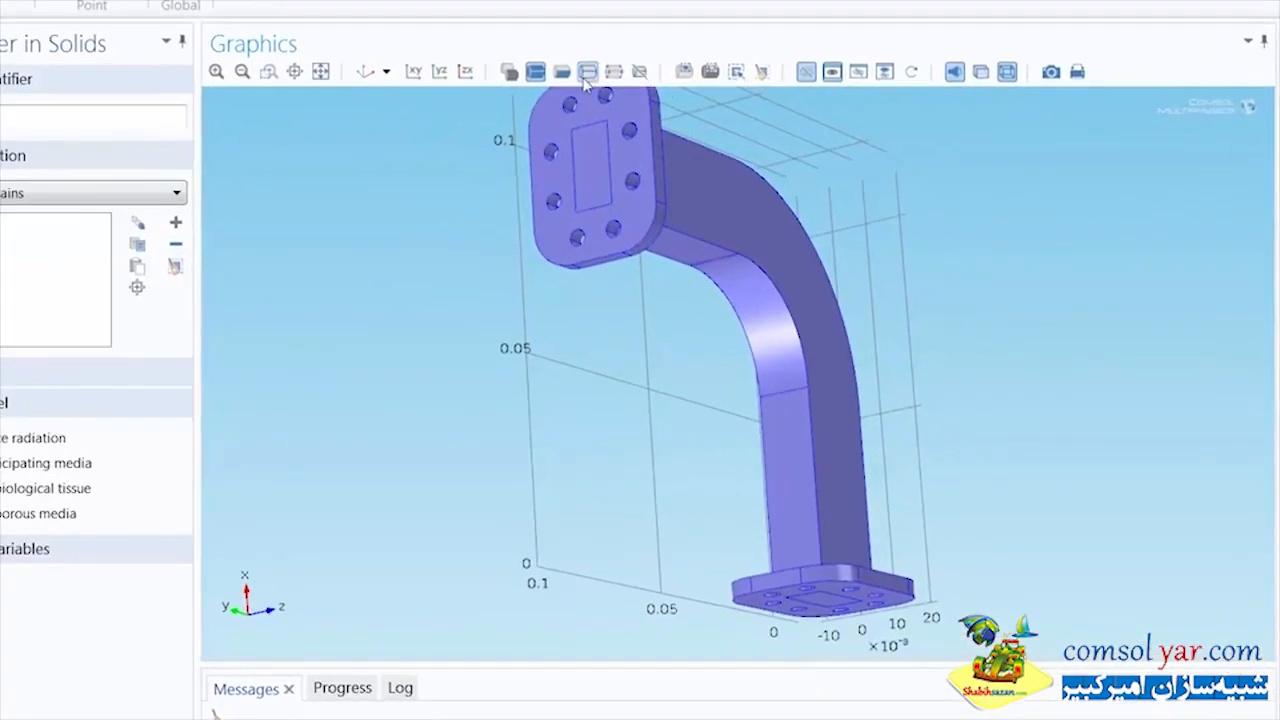
pyautogui.click(561, 71)
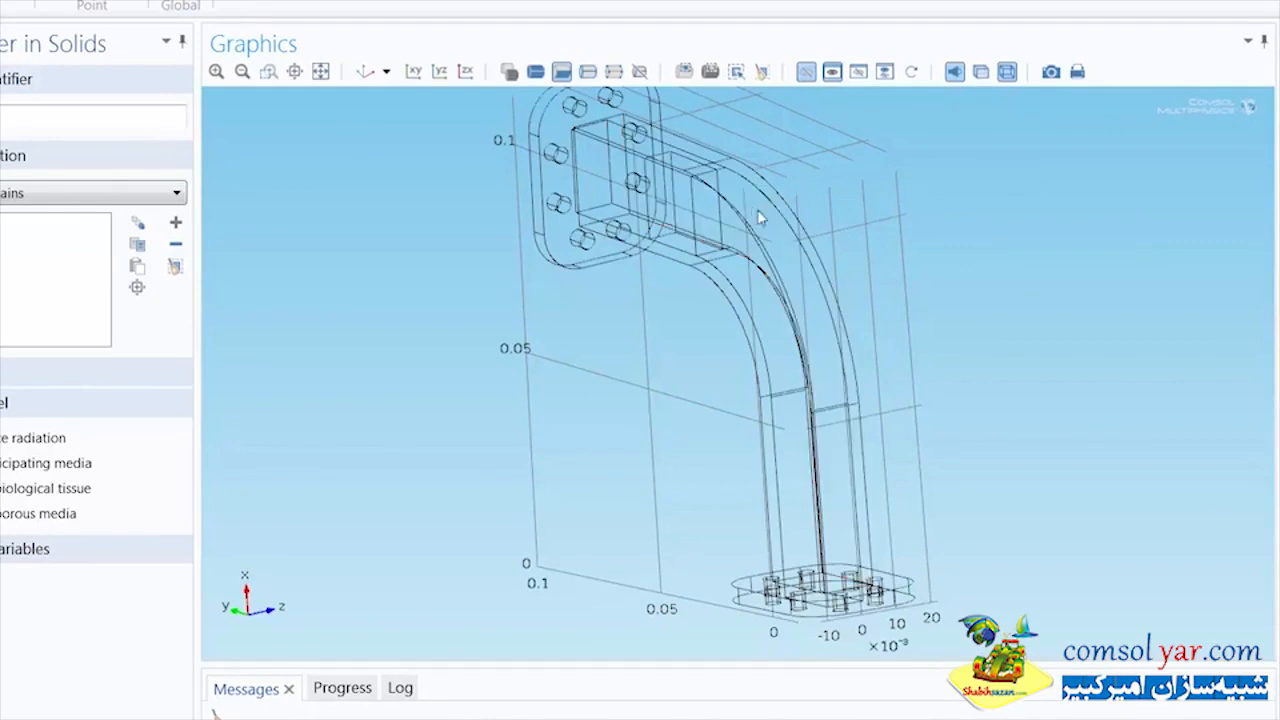
pyautogui.click(805, 71)
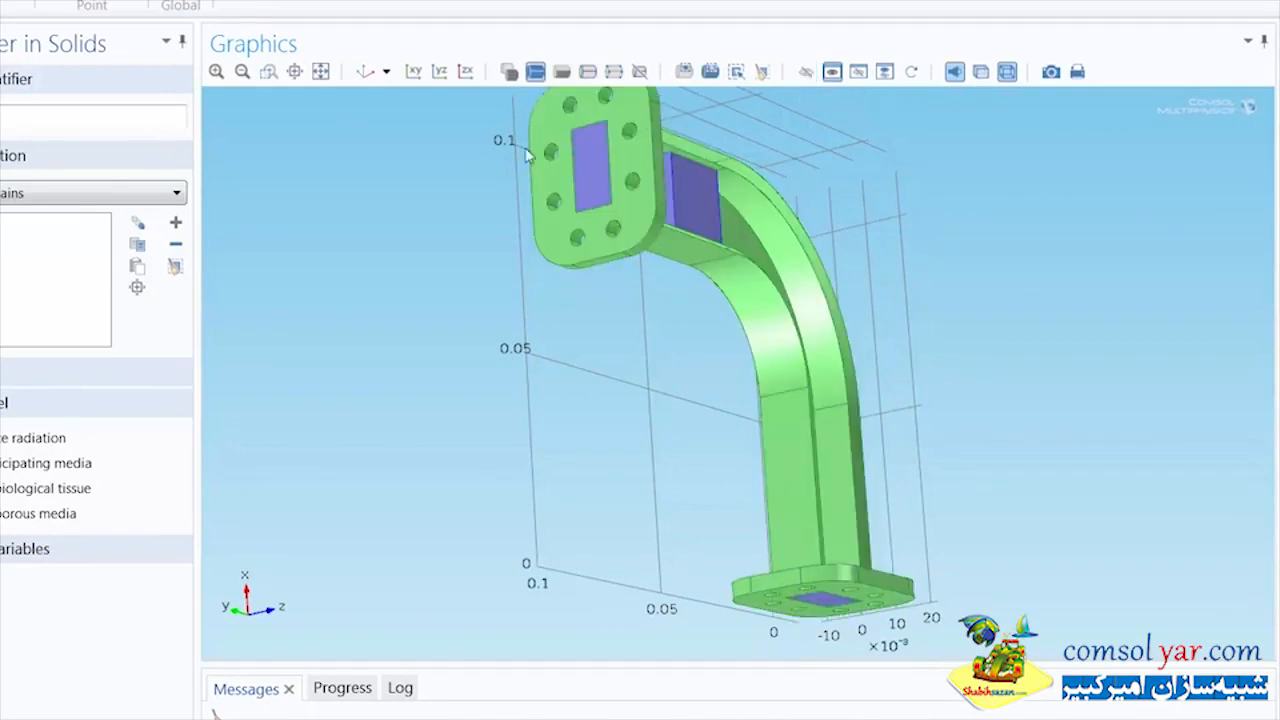
pyautogui.click(366, 71)
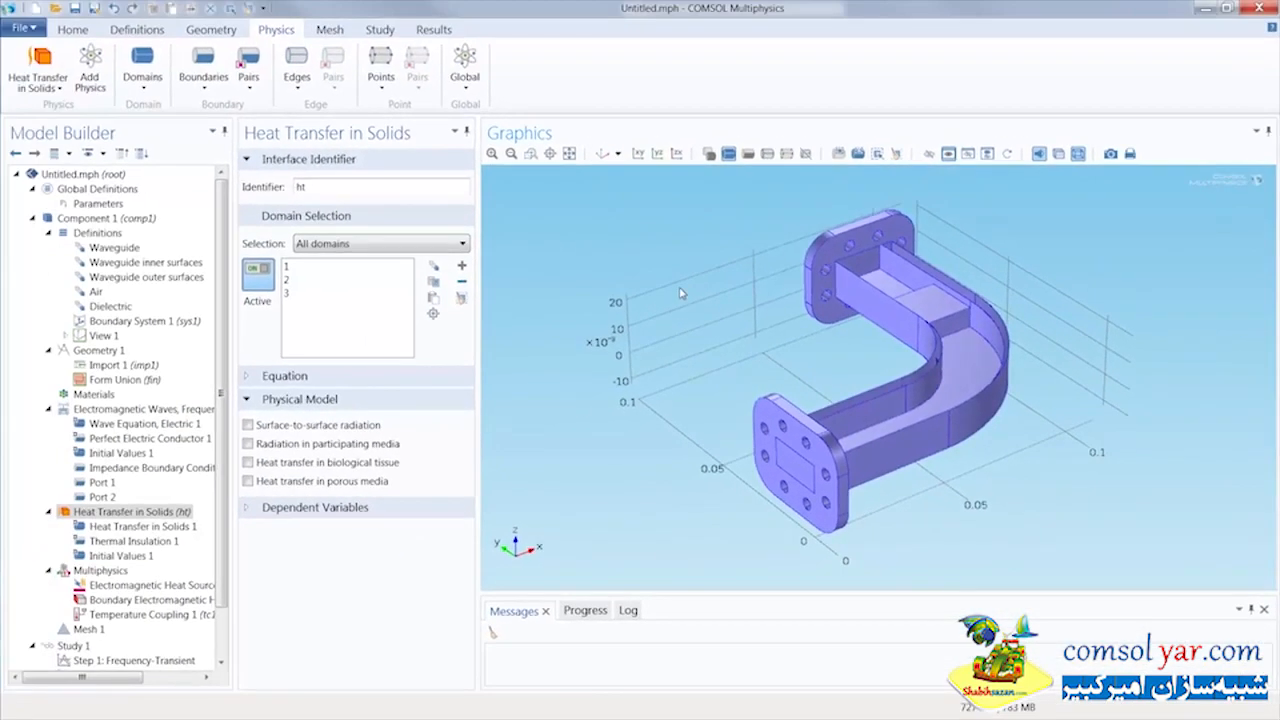
pyautogui.click(389, 284)
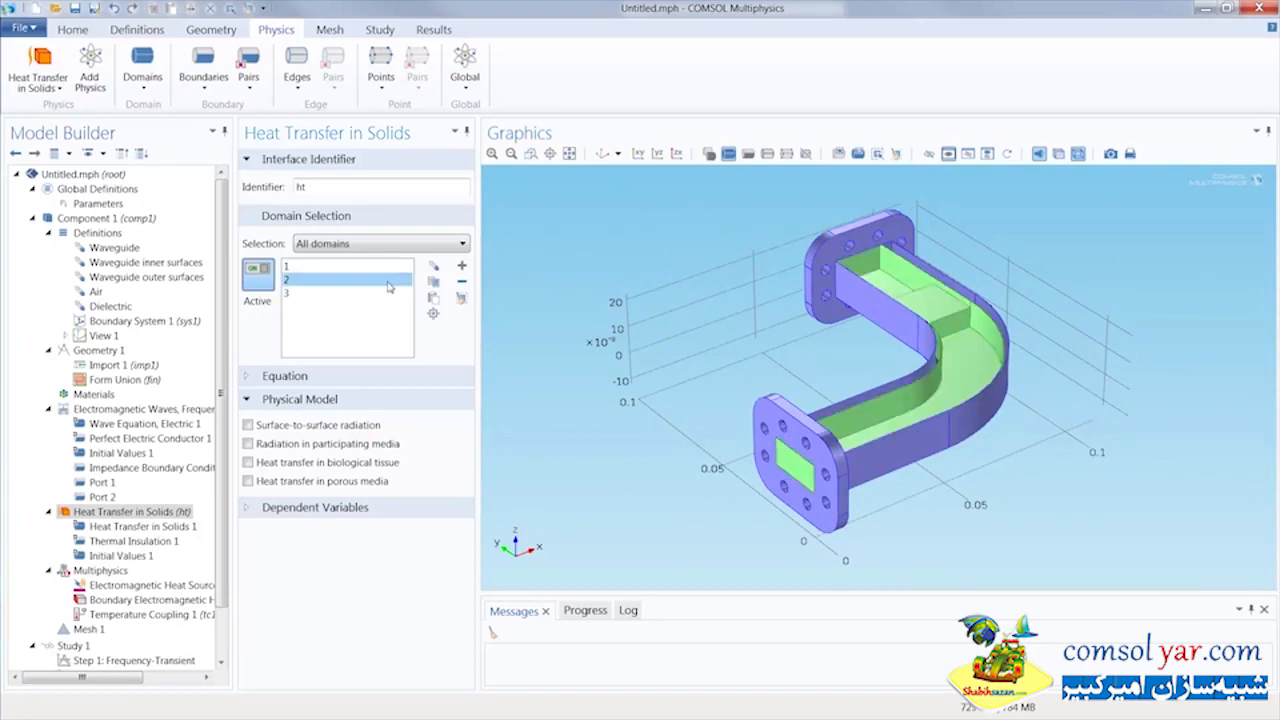
pyautogui.click(461, 281)
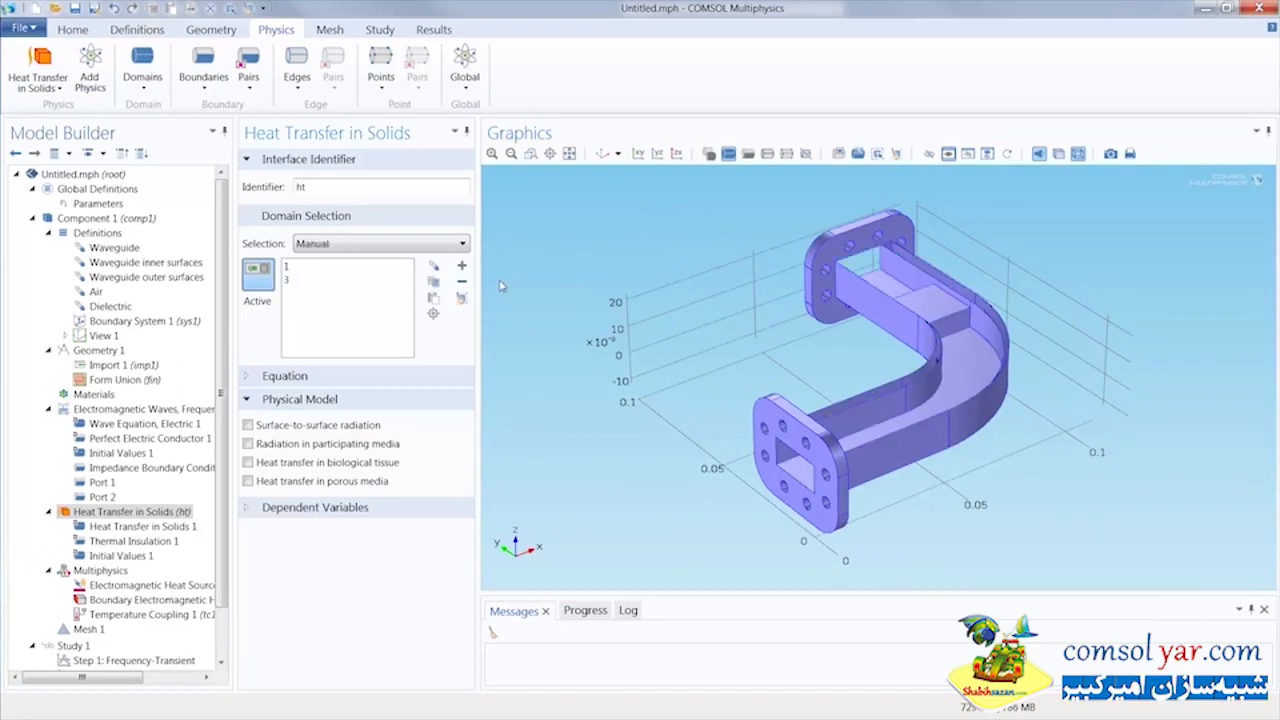
# Add a Temperature boundary condition to the heat transfer physics on the two flange end faces, boundaries 1 and 60
pyautogui.click(216, 88)
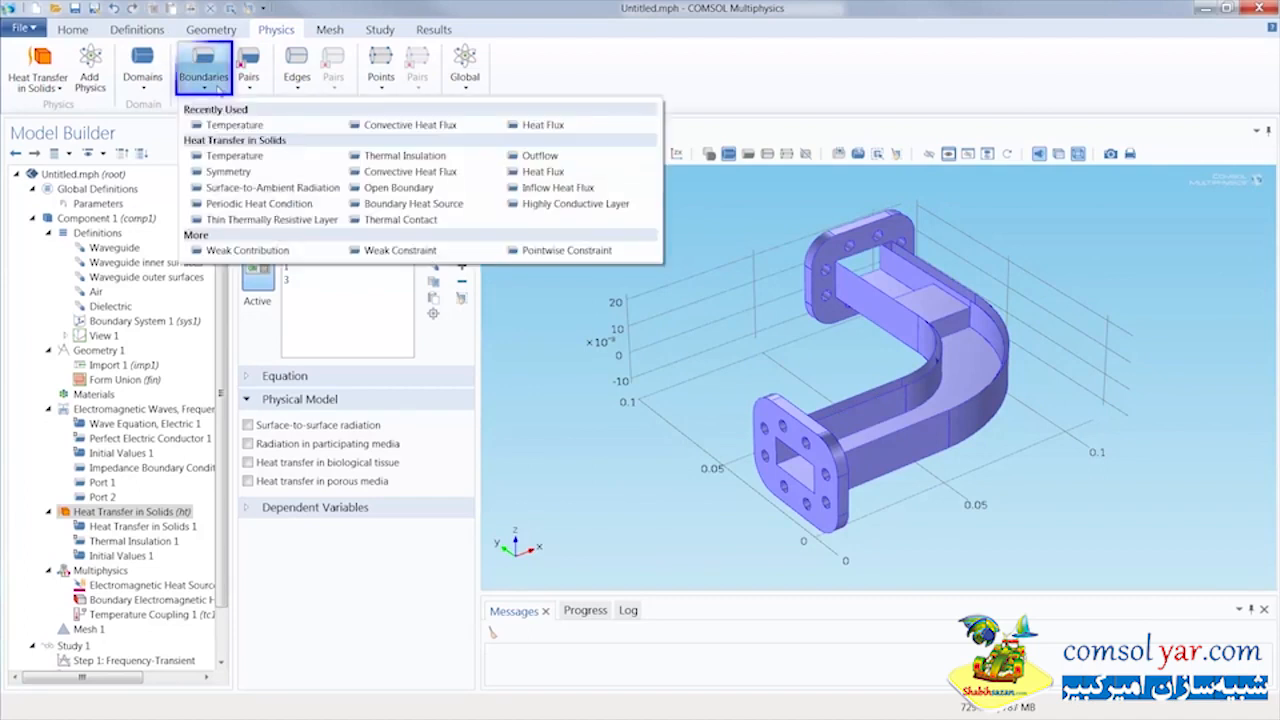
pyautogui.click(234, 157)
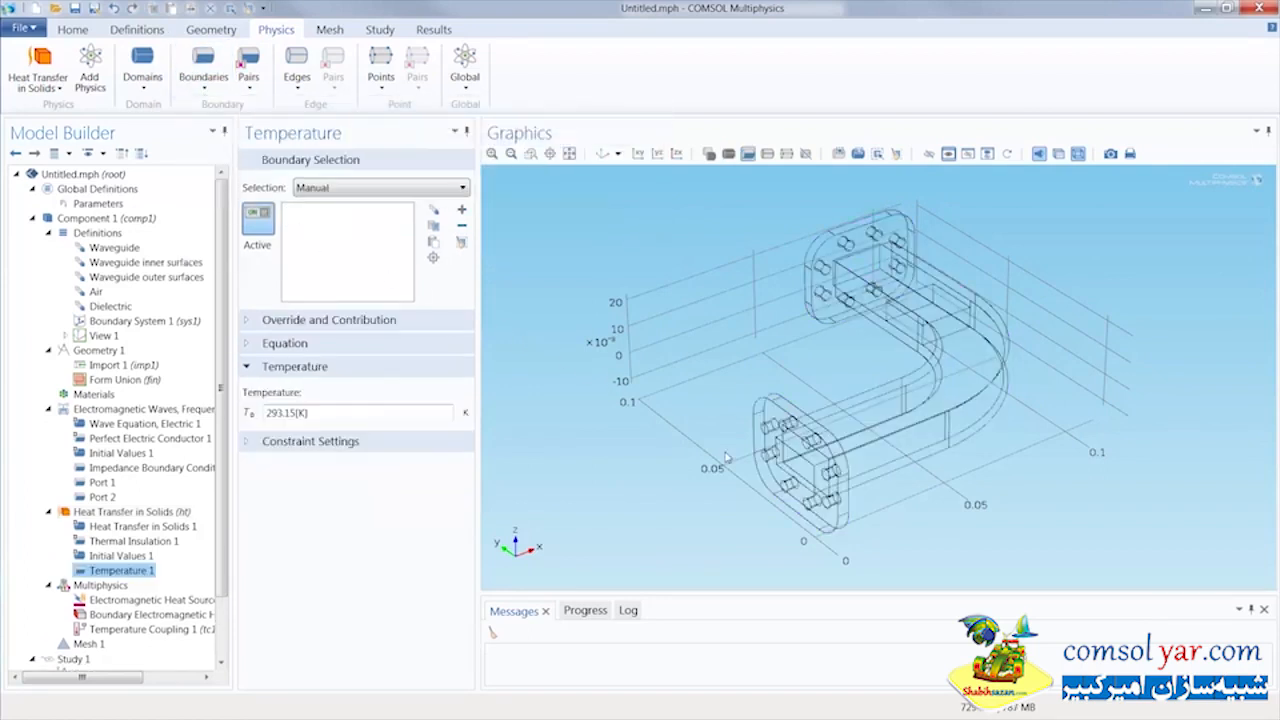
pyautogui.click(765, 445)
pyautogui.moveTo(765, 445); pyautogui.dragTo(789, 448)
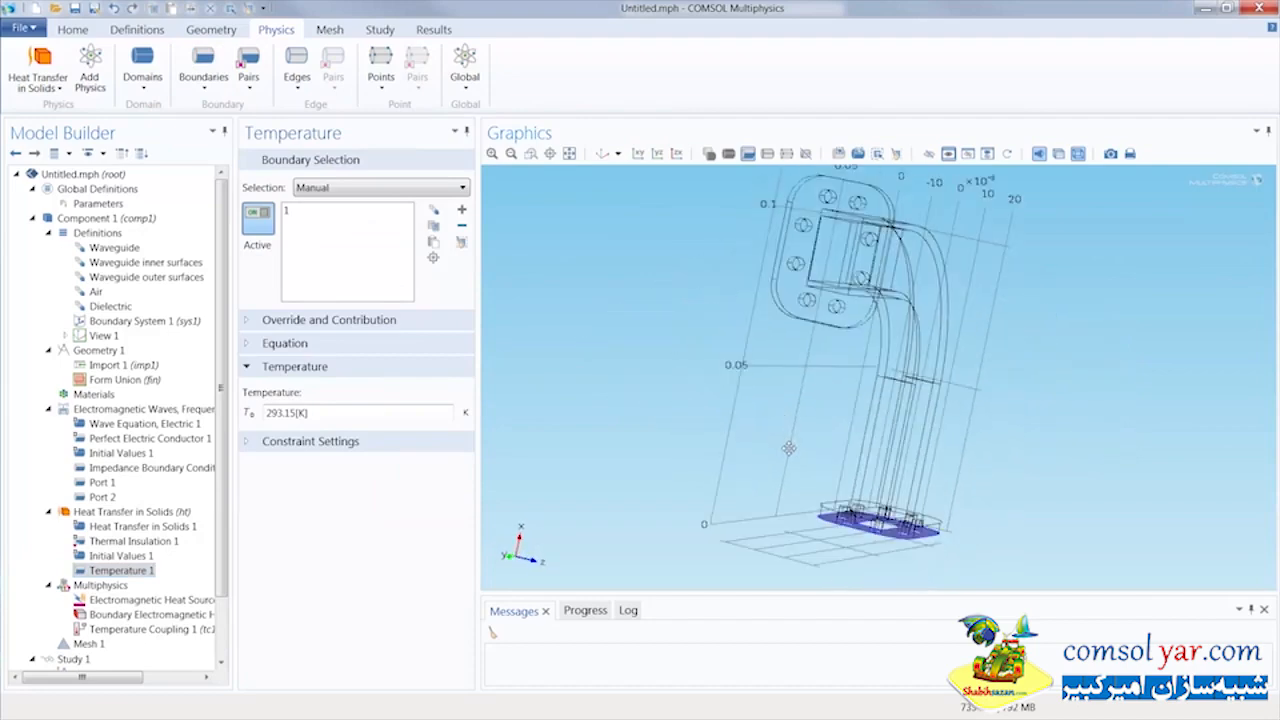
pyautogui.click(806, 266)
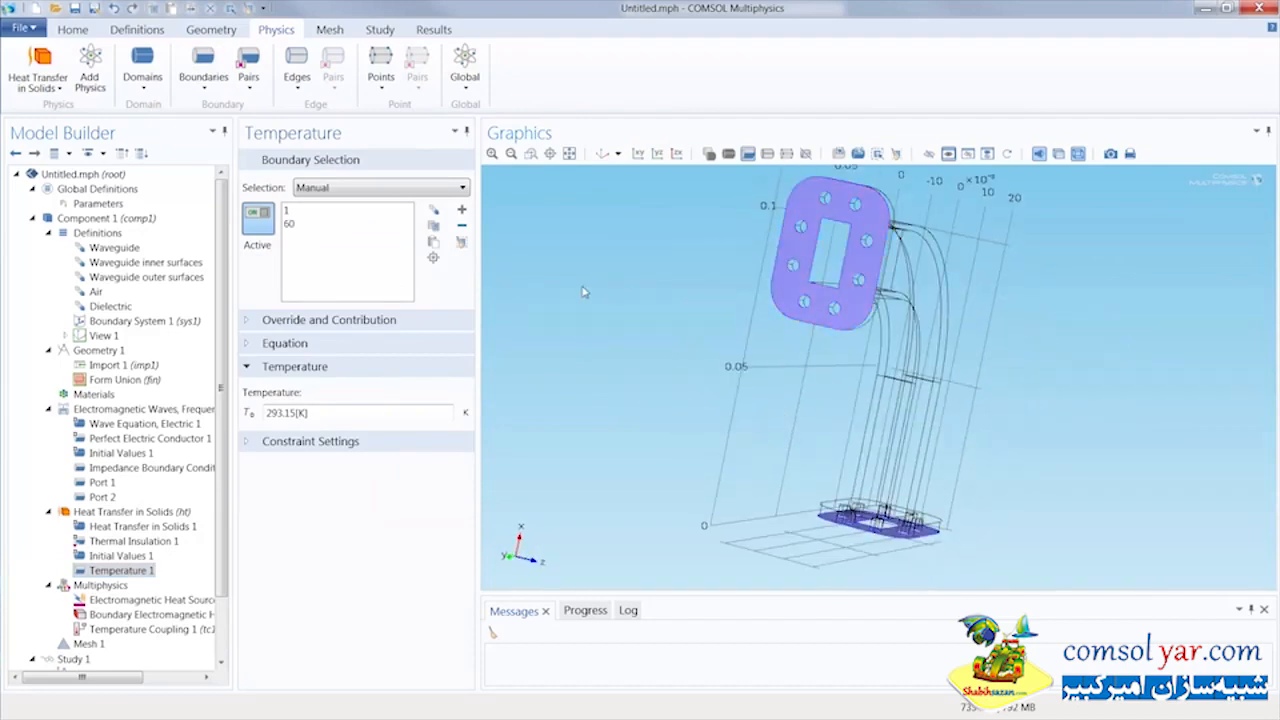
pyautogui.moveTo(686, 277); pyautogui.dragTo(547, 421)
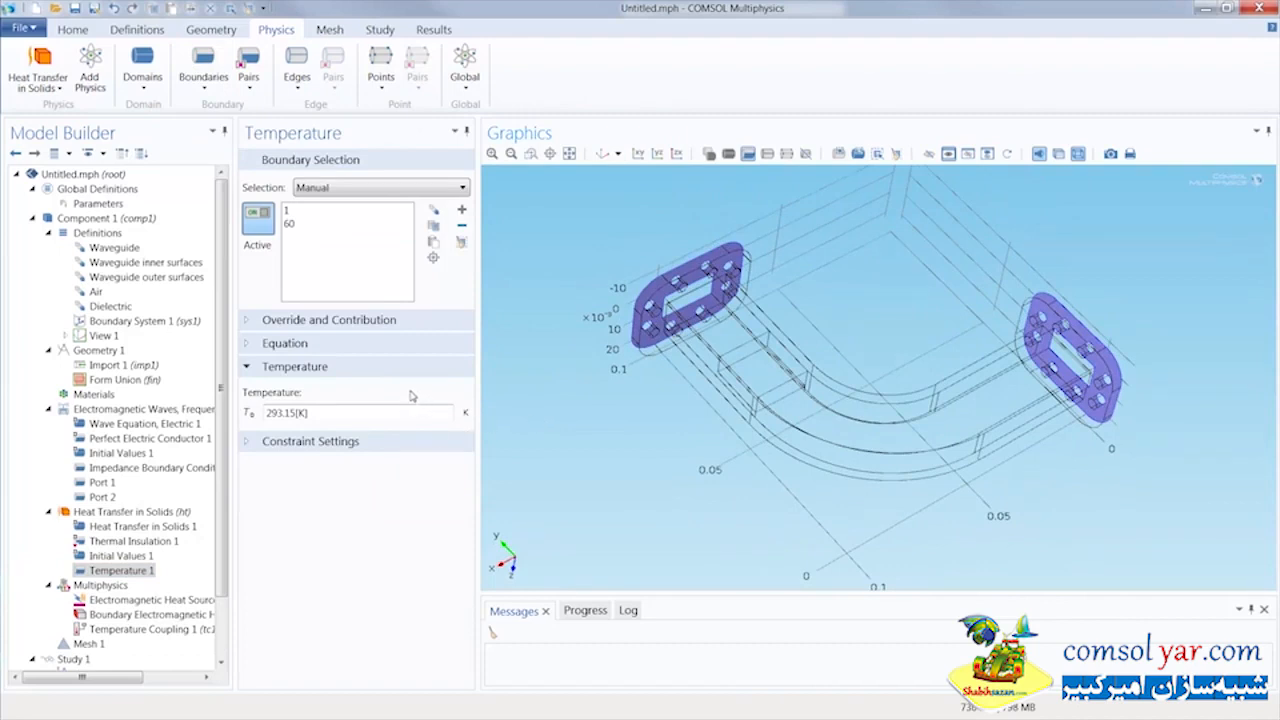
# Add a Convective Heat Flux condition on the Waveguide outer surfaces selection with a heat transfer coefficient of 5 W/(m²·K)
pyautogui.click(203, 70)
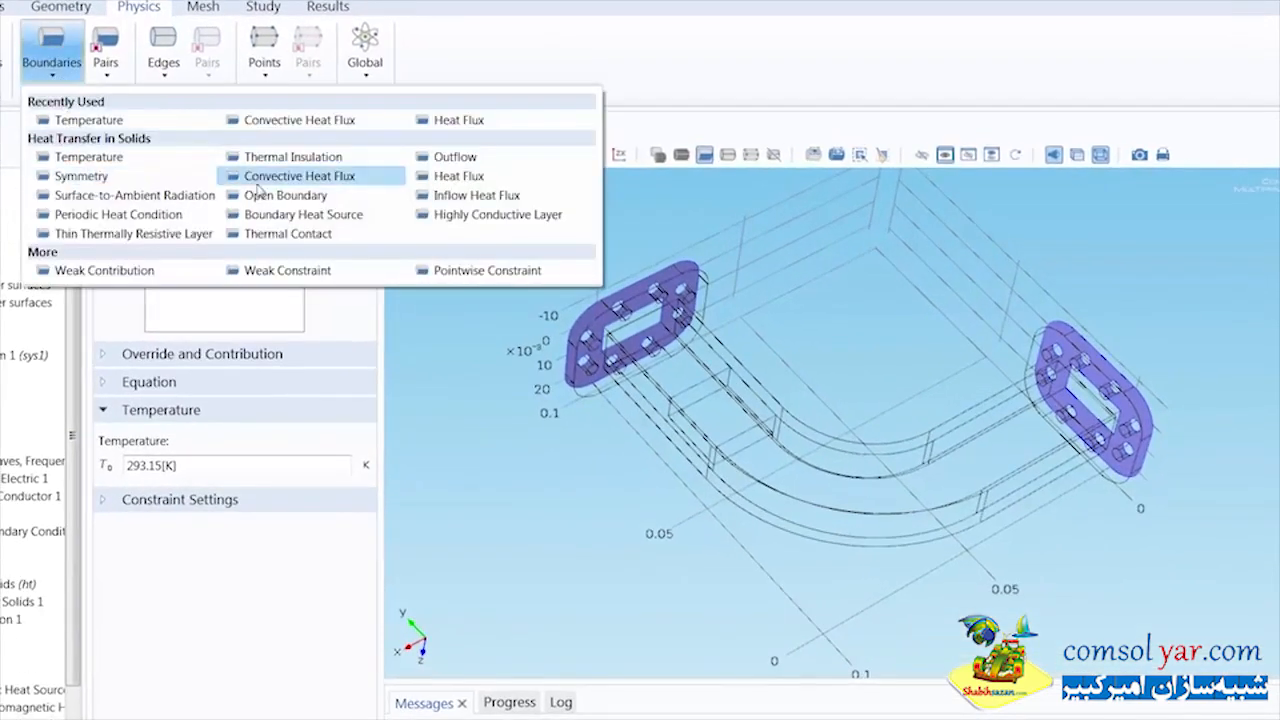
pyautogui.click(257, 180)
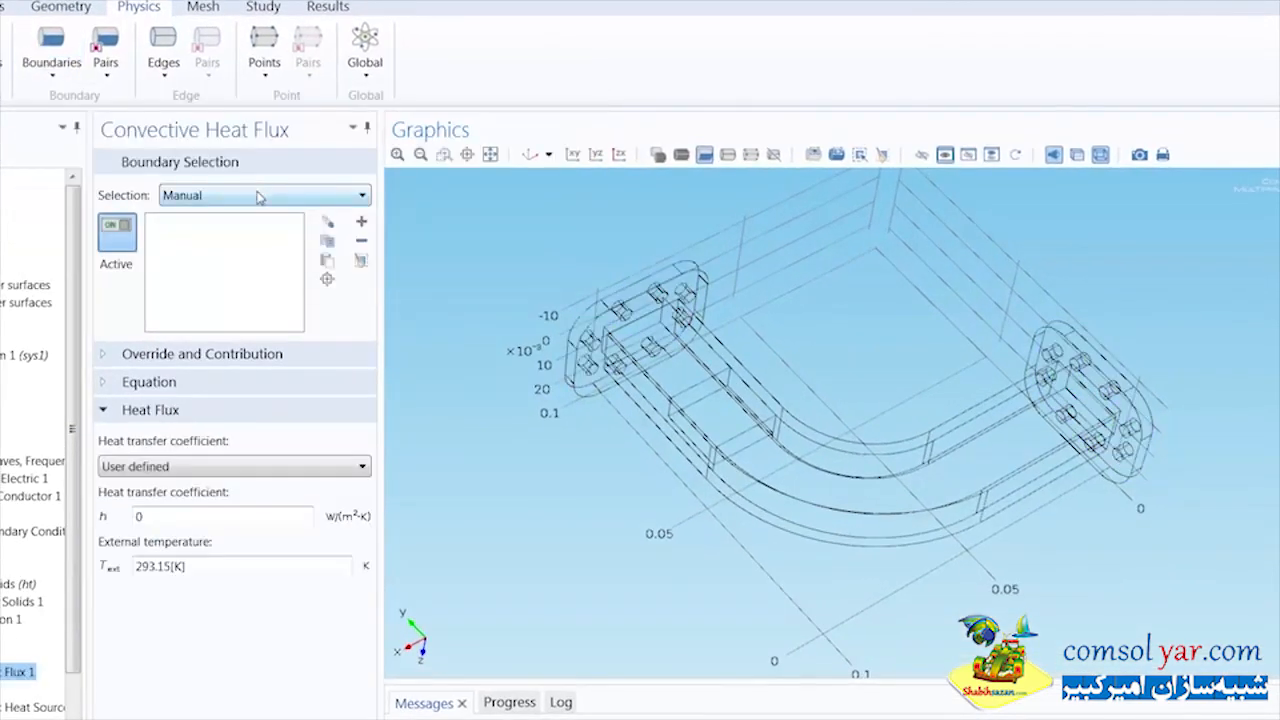
pyautogui.click(259, 197)
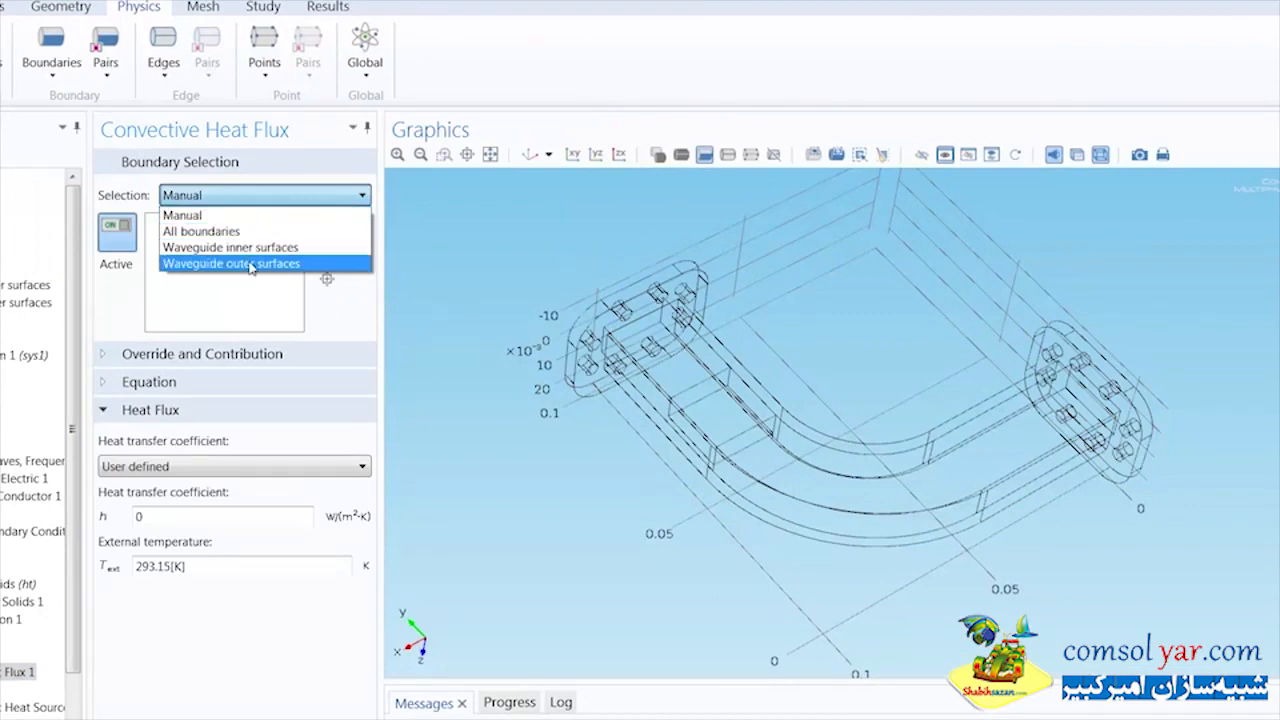
pyautogui.click(251, 264)
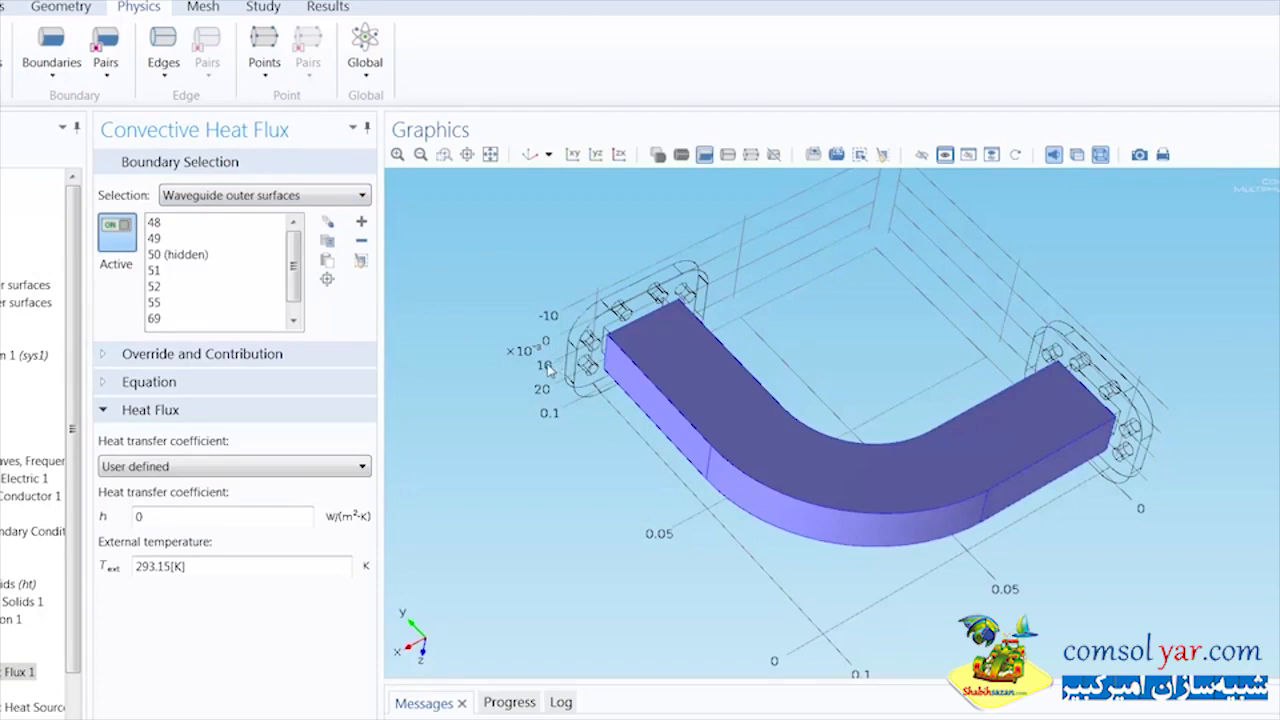
pyautogui.doubleClick(182, 516)
pyautogui.write('5')
pyautogui.click(258, 497)
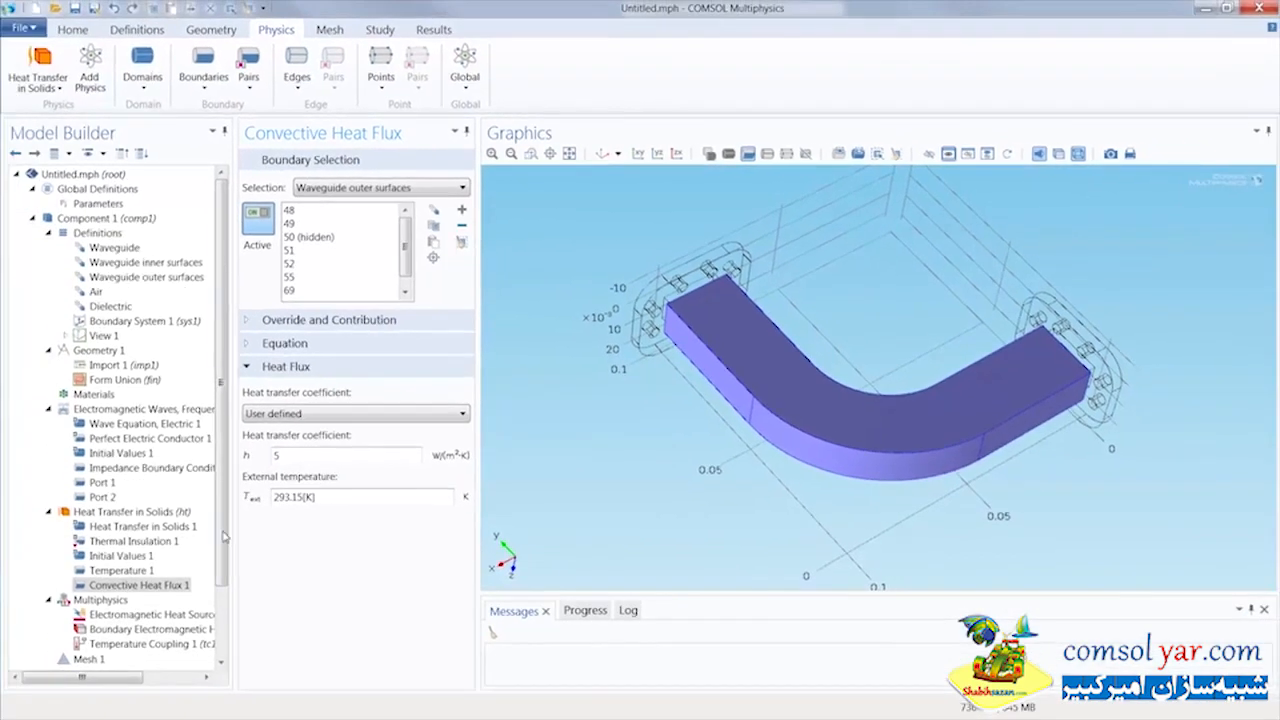
# Review the Electromagnetic Heat Source and Boundary Electromagnetic Heat Source couplings under Multiphysics
pyautogui.scroll(-2, 224, 537)
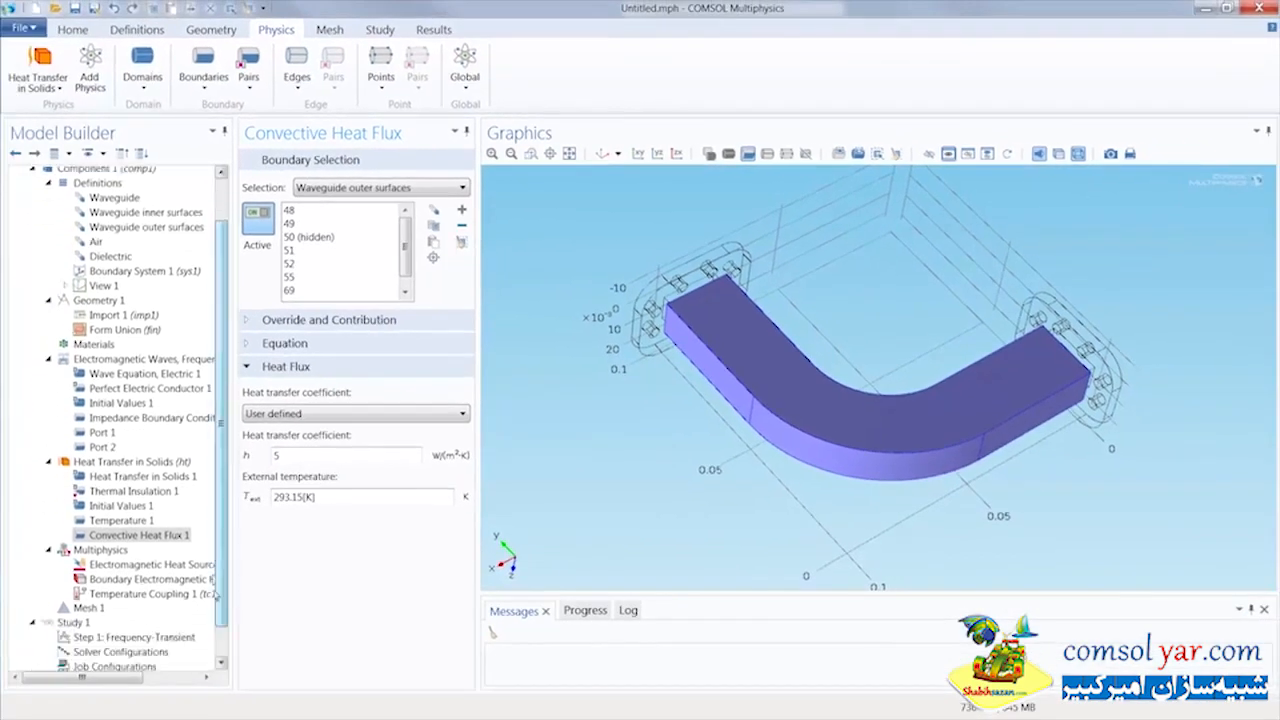
pyautogui.click(101, 514)
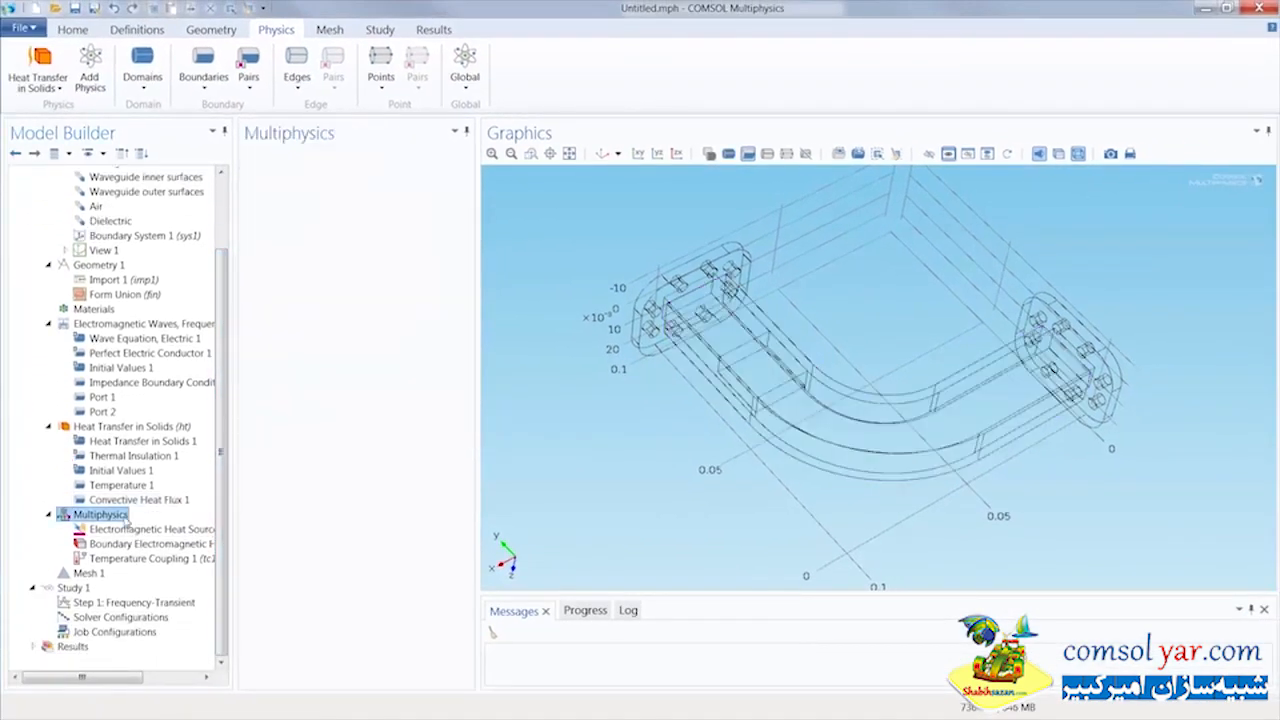
pyautogui.click(194, 531)
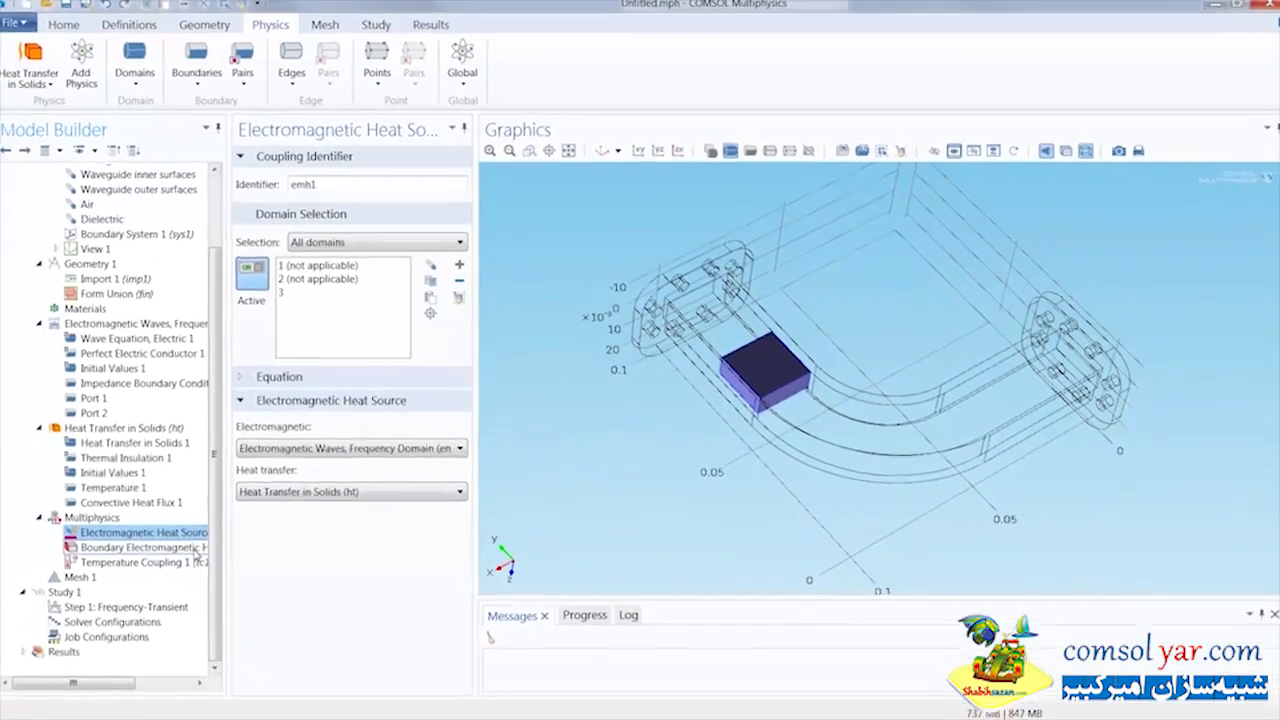
pyautogui.click(196, 550)
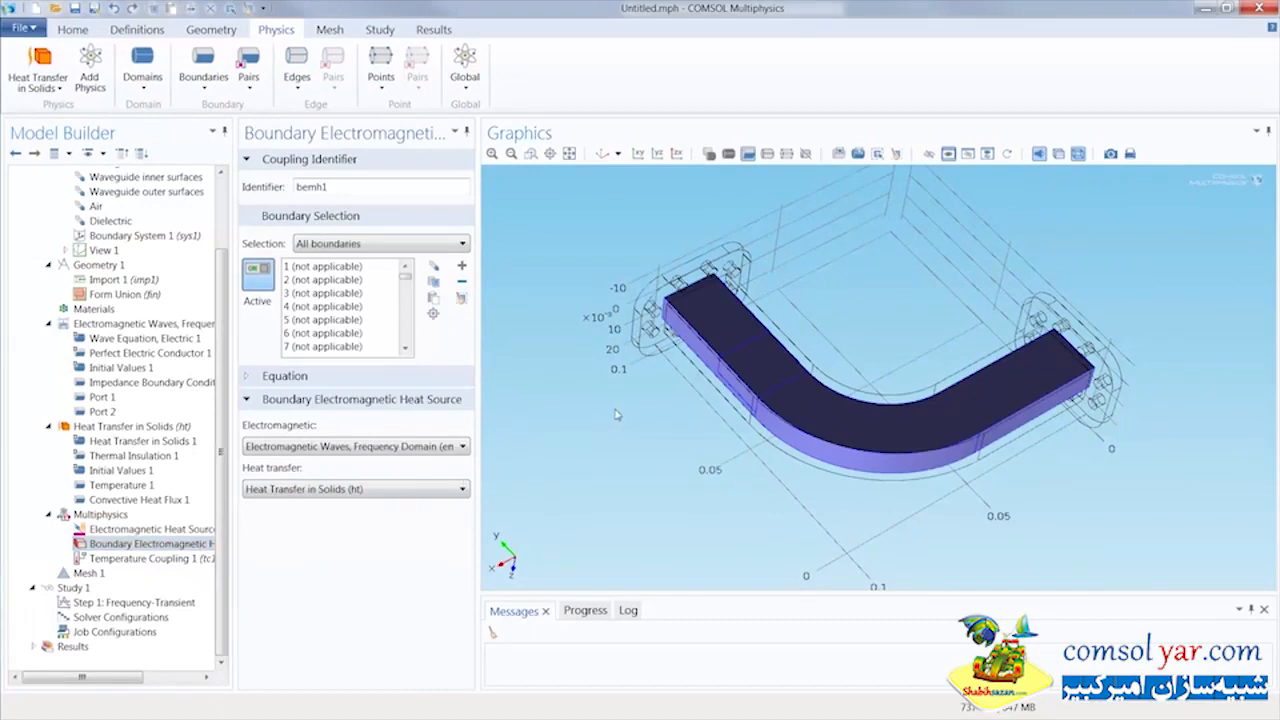
# Add the built-in Aluminum material to the component and assign it to the Waveguide domain selection
pyautogui.moveTo(617, 414); pyautogui.dragTo(1093, 463)
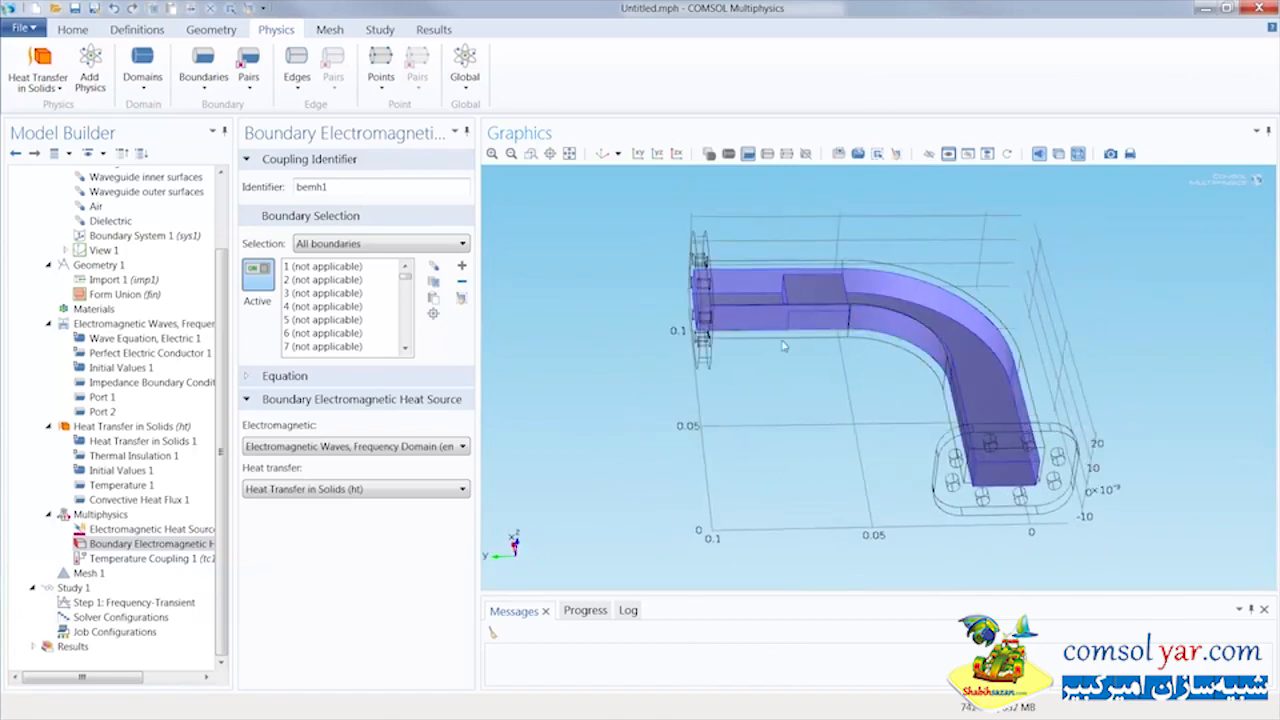
pyautogui.moveTo(685, 381); pyautogui.dragTo(653, 377)
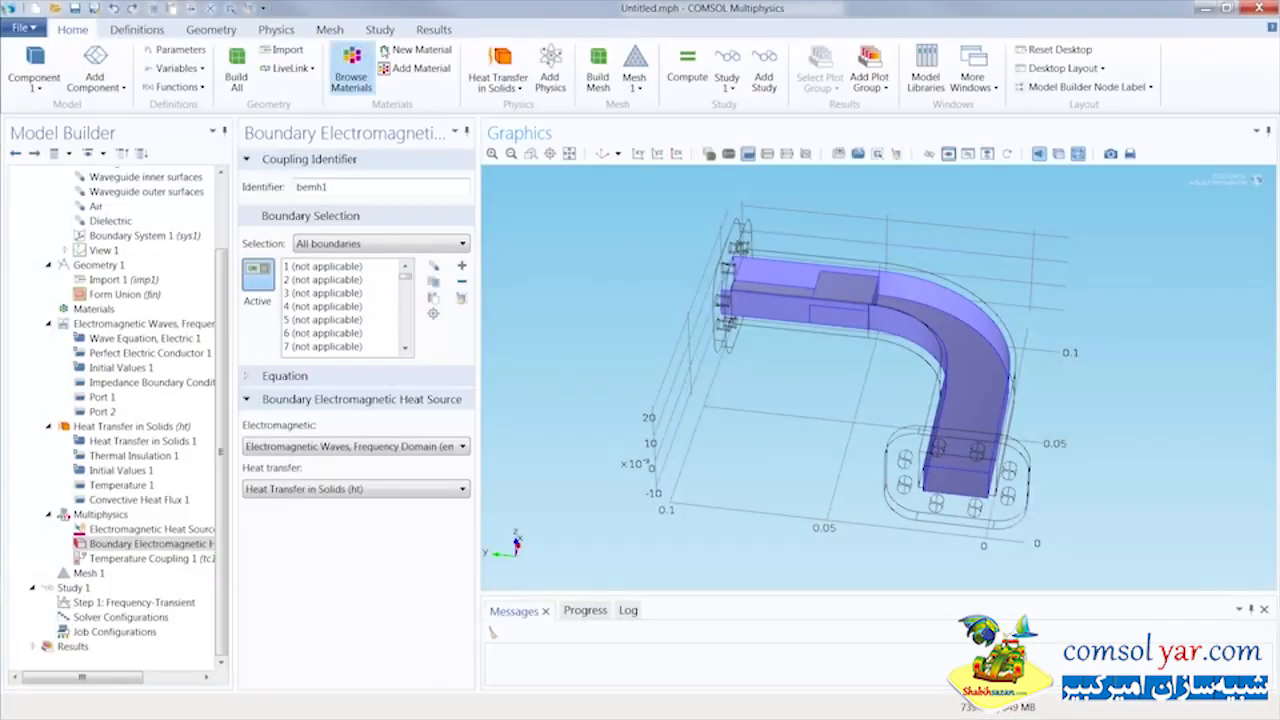
pyautogui.click(421, 70)
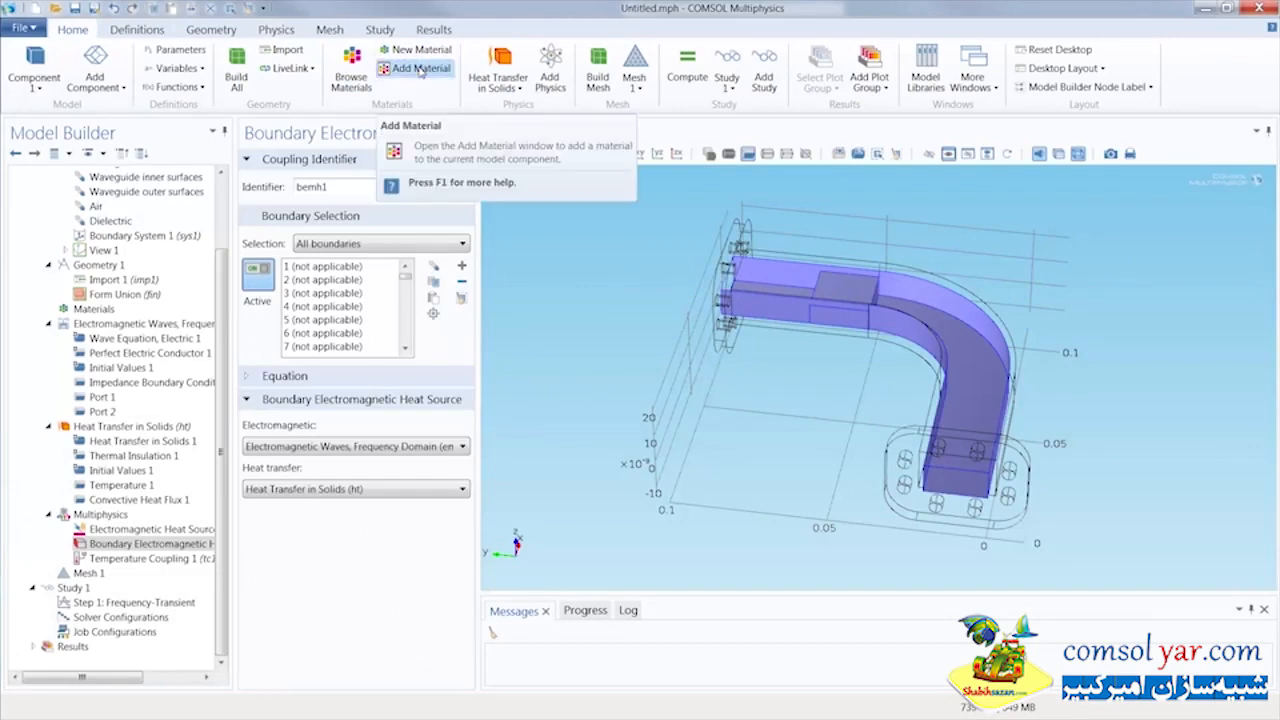
pyautogui.click(421, 70)
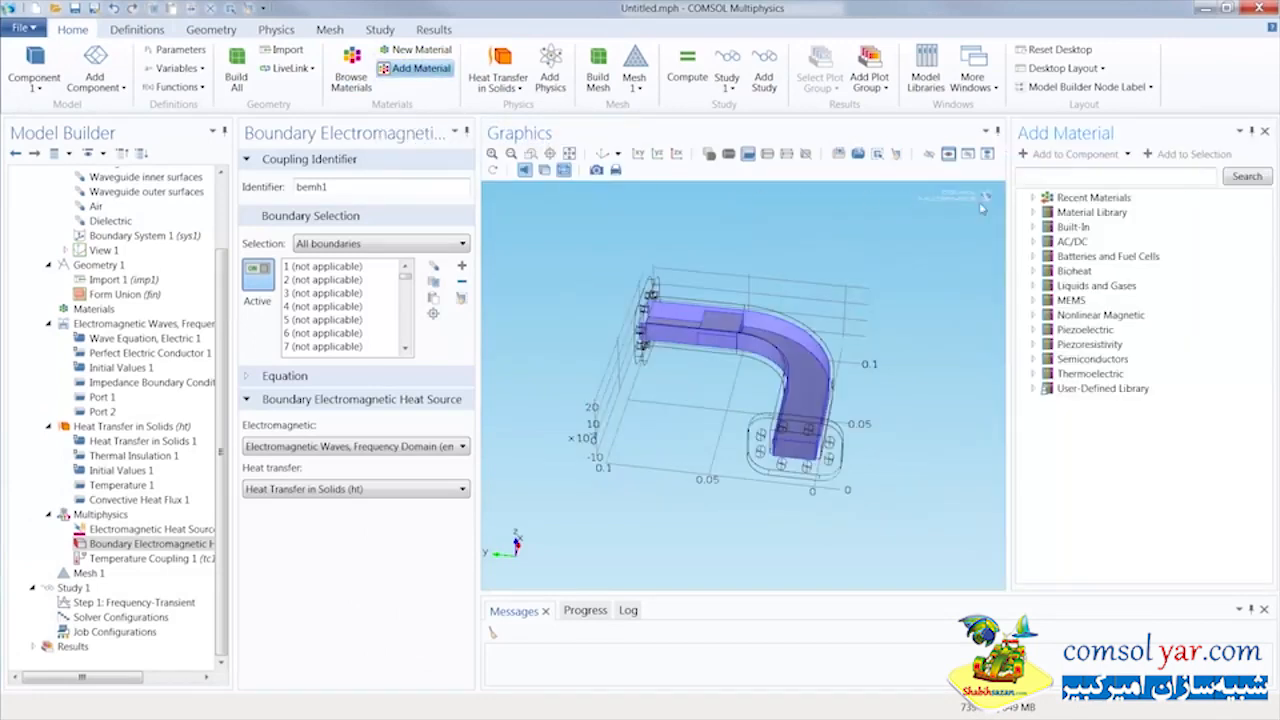
pyautogui.click(1035, 227)
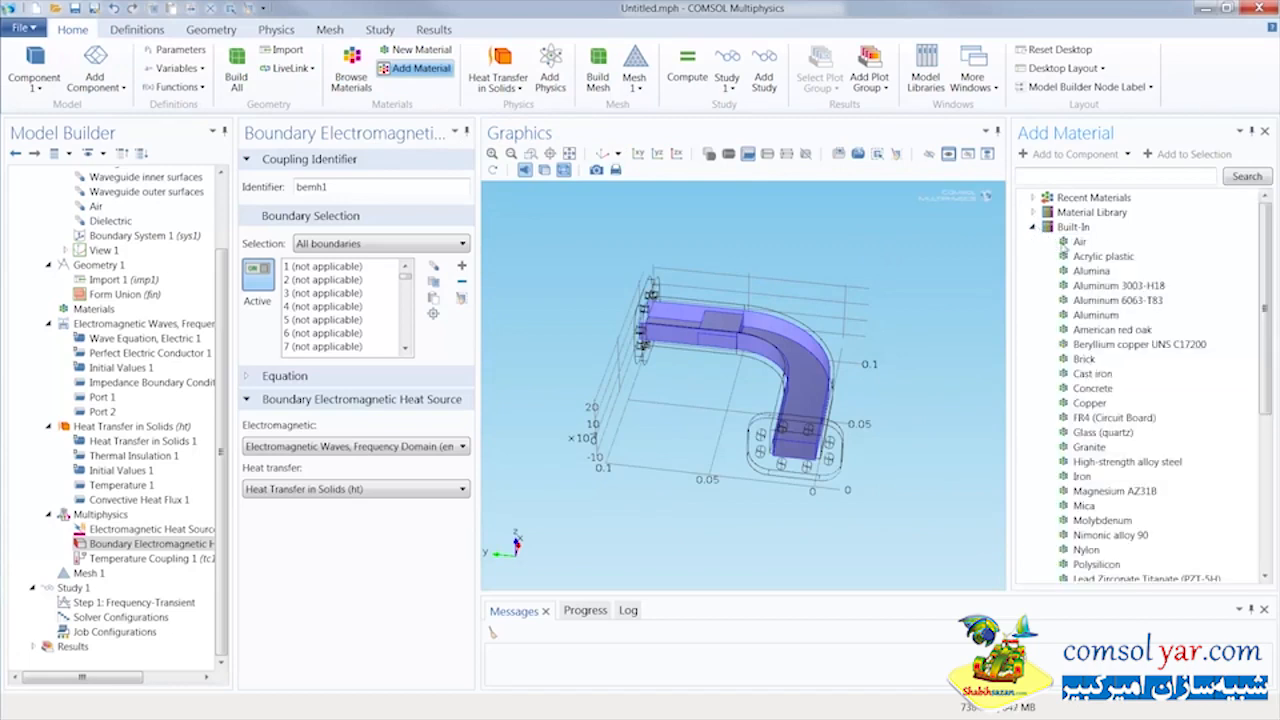
pyautogui.click(1092, 314)
pyautogui.click(1090, 157)
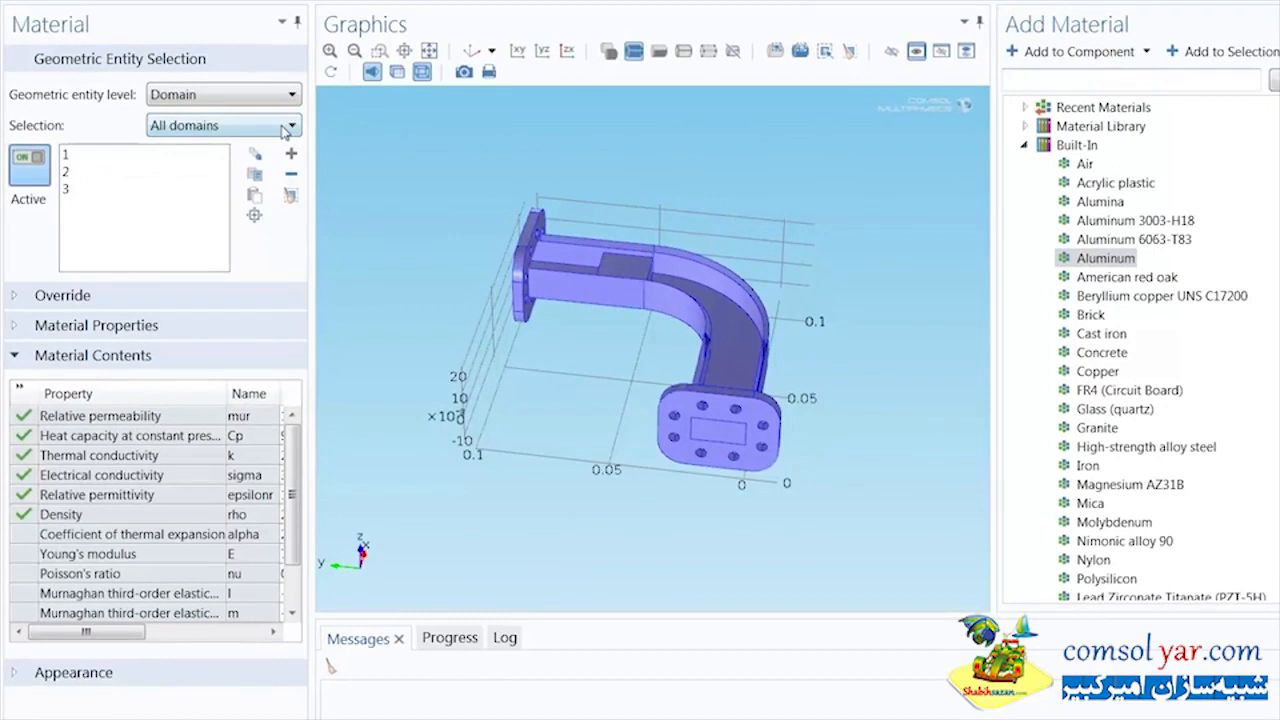
pyautogui.click(288, 126)
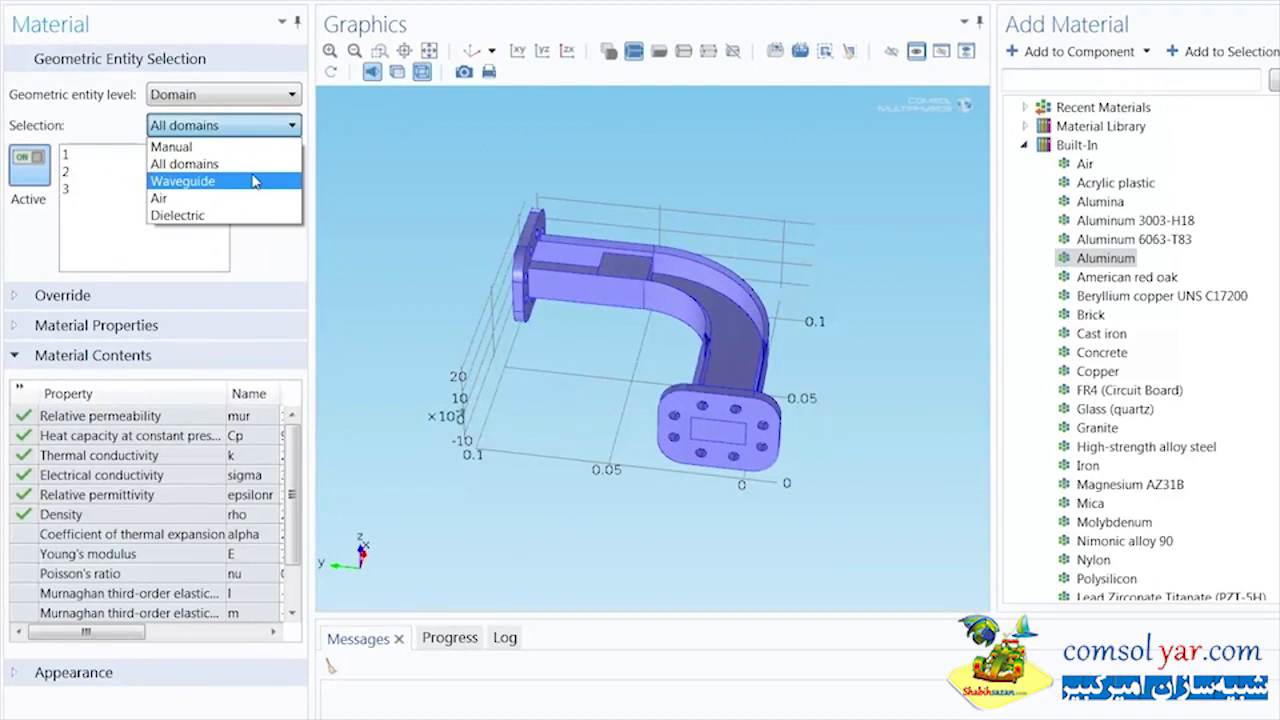
pyautogui.click(254, 181)
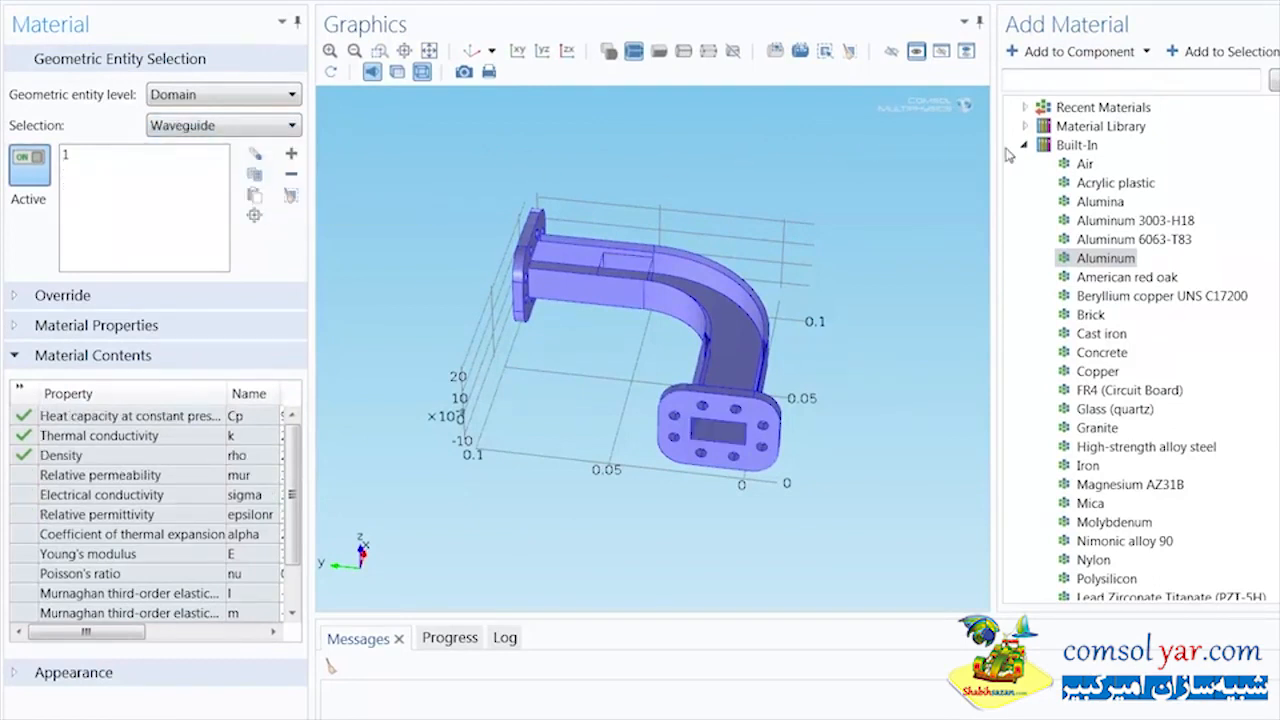
# Add the built-in Air material to the component and assign it to the Air domain selection
pyautogui.click(1082, 163)
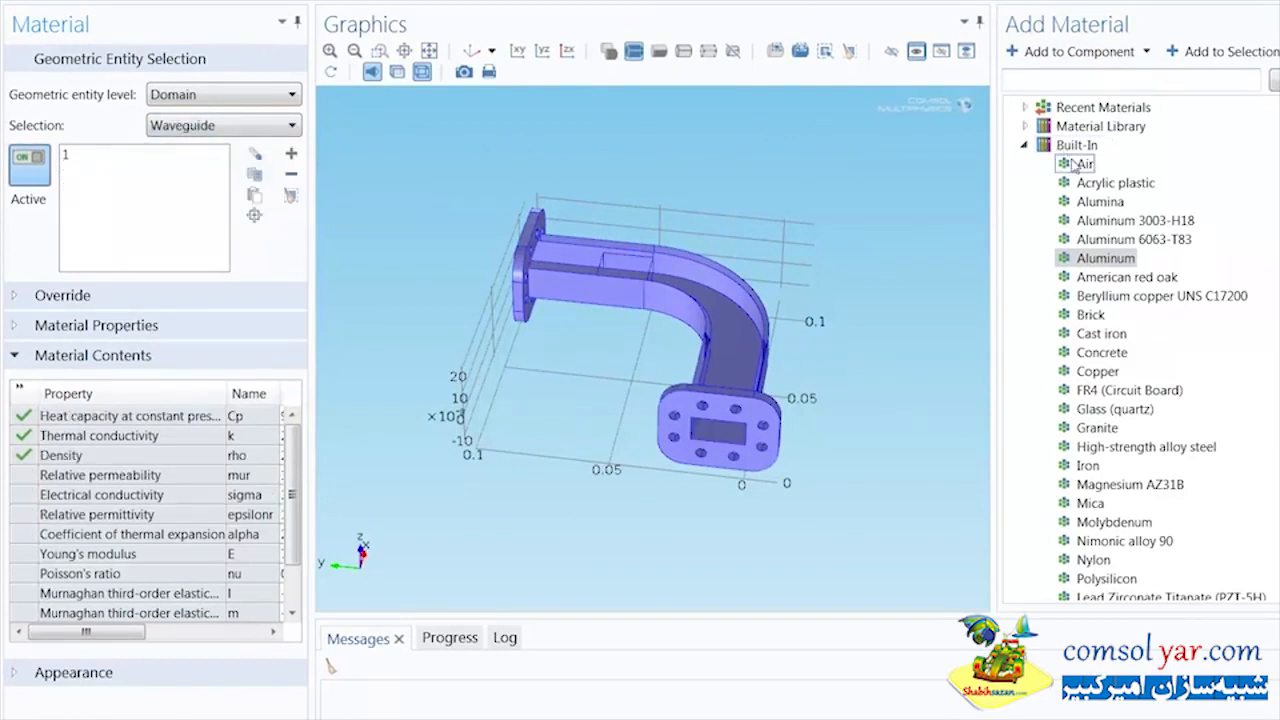
pyautogui.click(1080, 52)
pyautogui.click(280, 132)
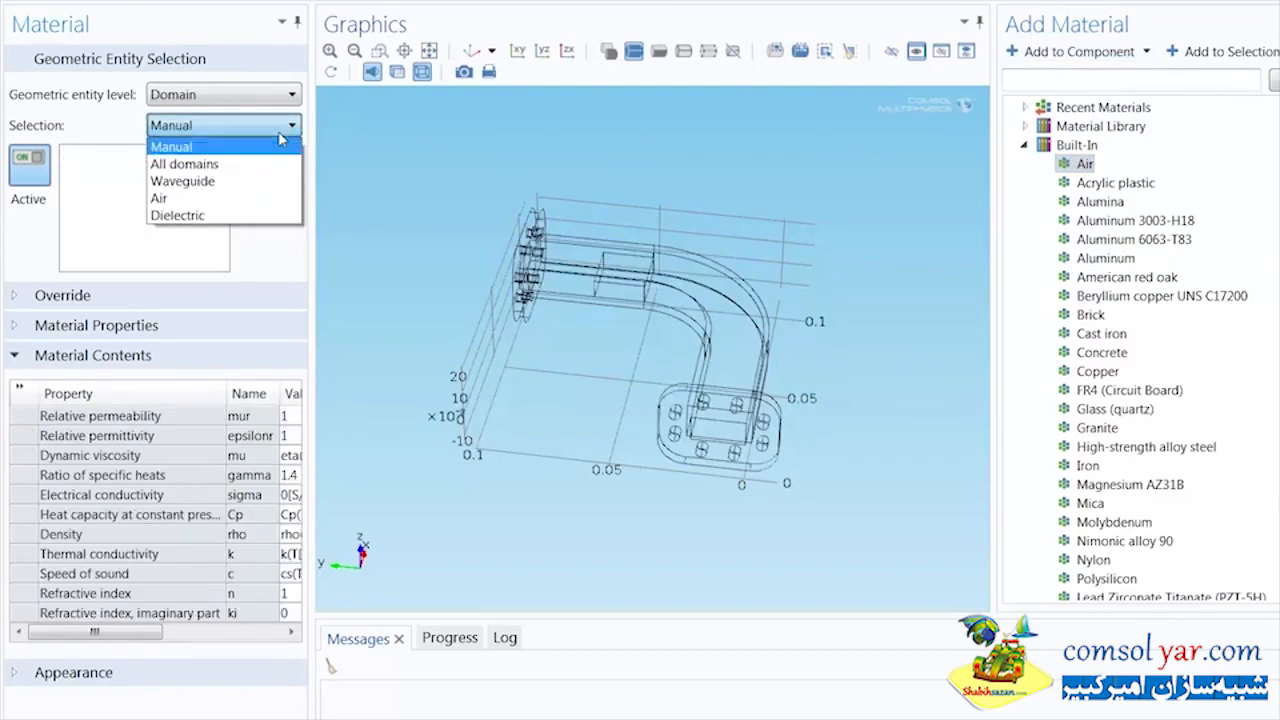
pyautogui.click(258, 198)
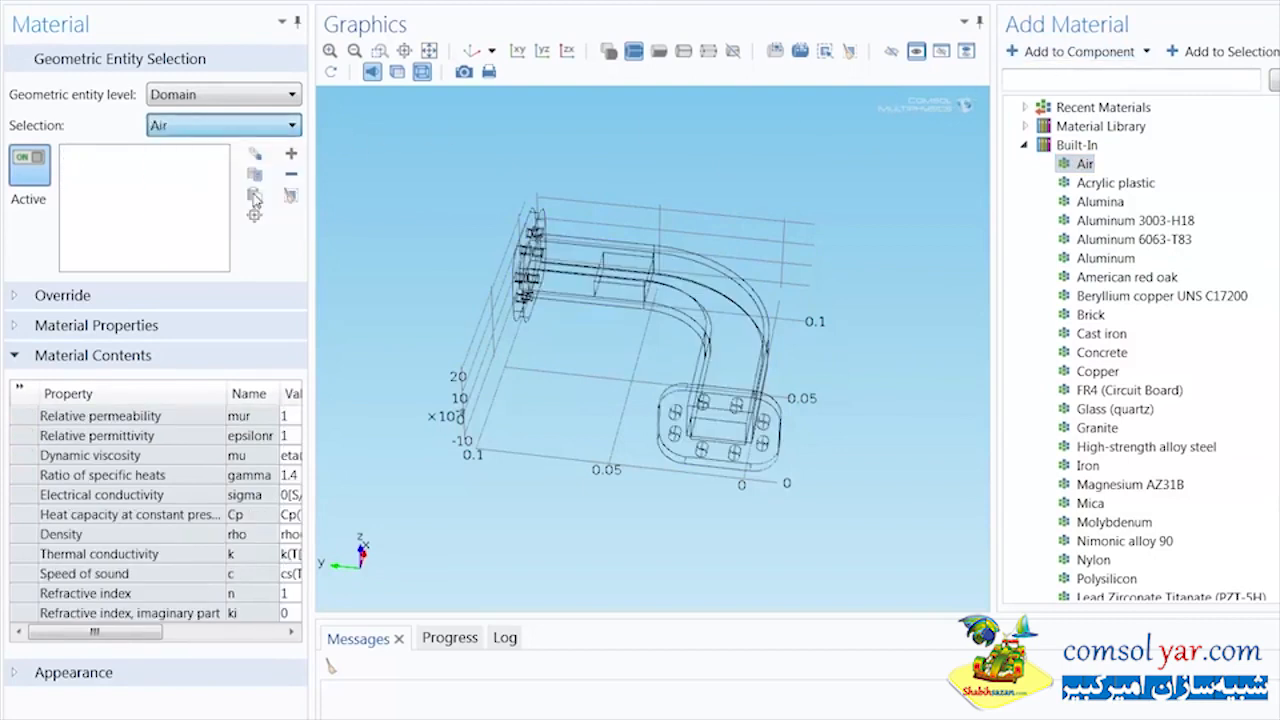
pyautogui.click(470, 52)
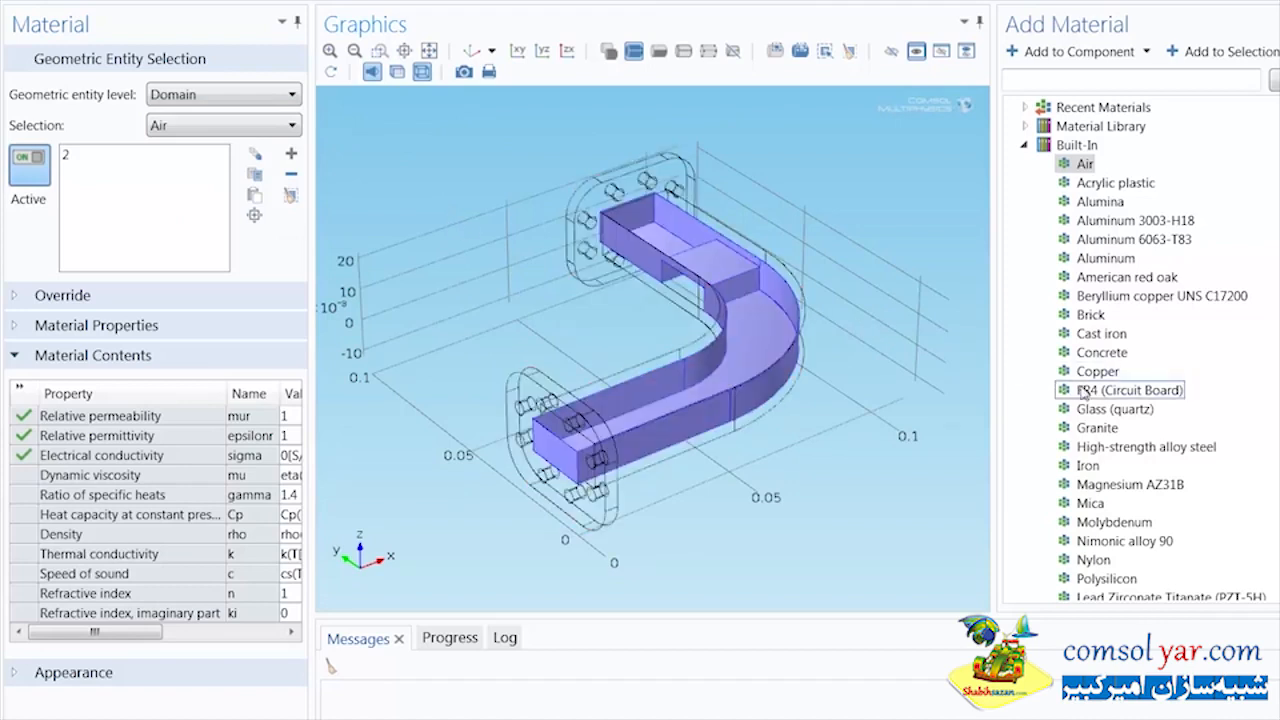
# Add the built-in FR4 (Circuit Board) material and assign it to the Dielectric domain selection
pyautogui.click(1094, 392)
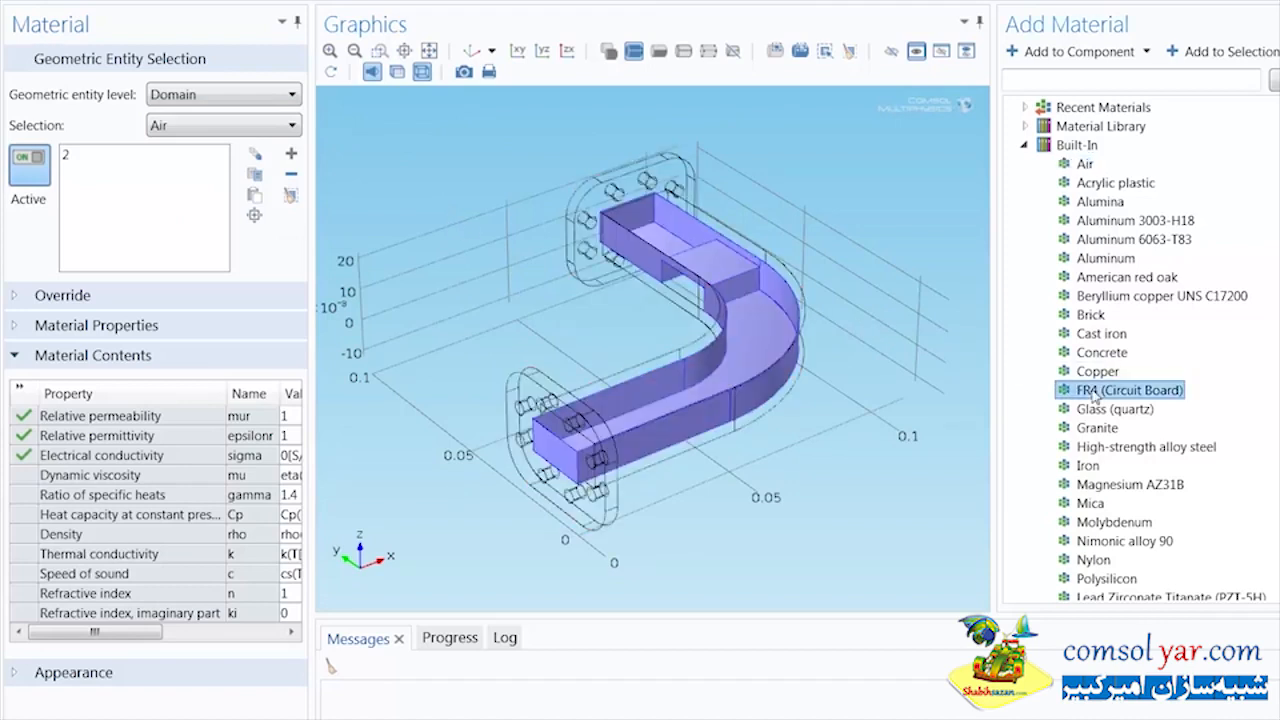
pyautogui.click(1078, 51)
pyautogui.click(265, 127)
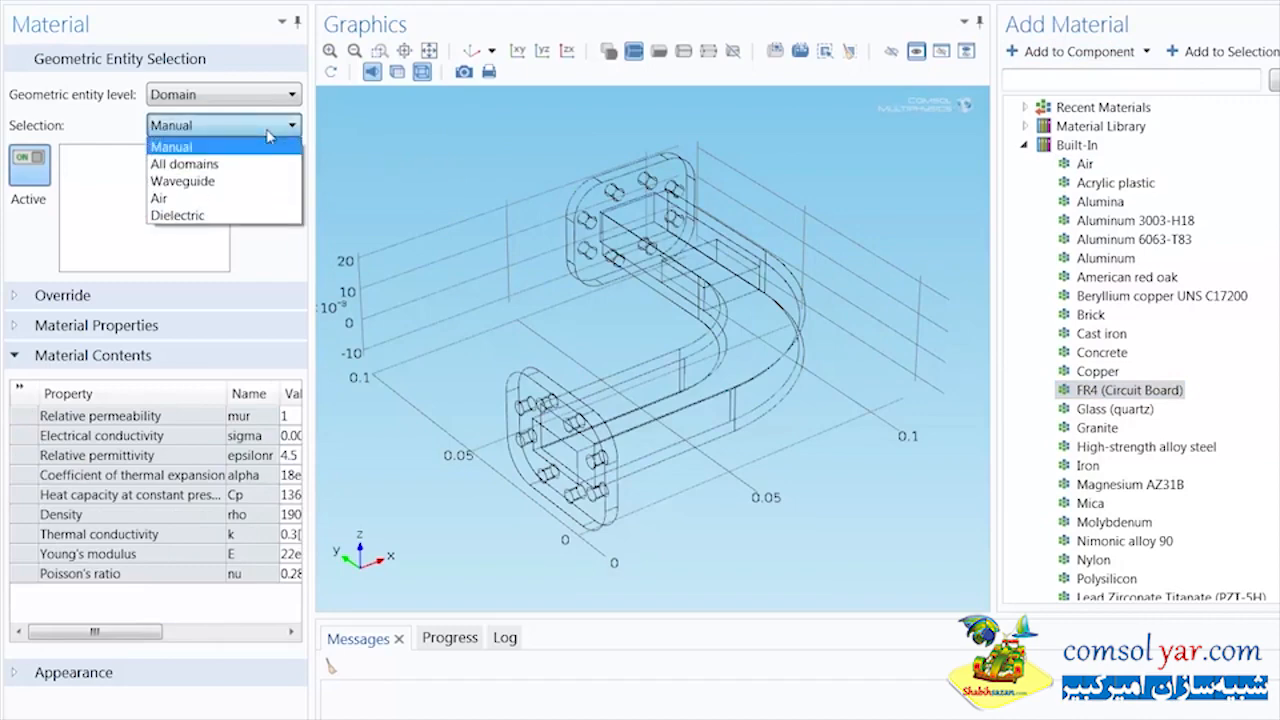
pyautogui.click(239, 216)
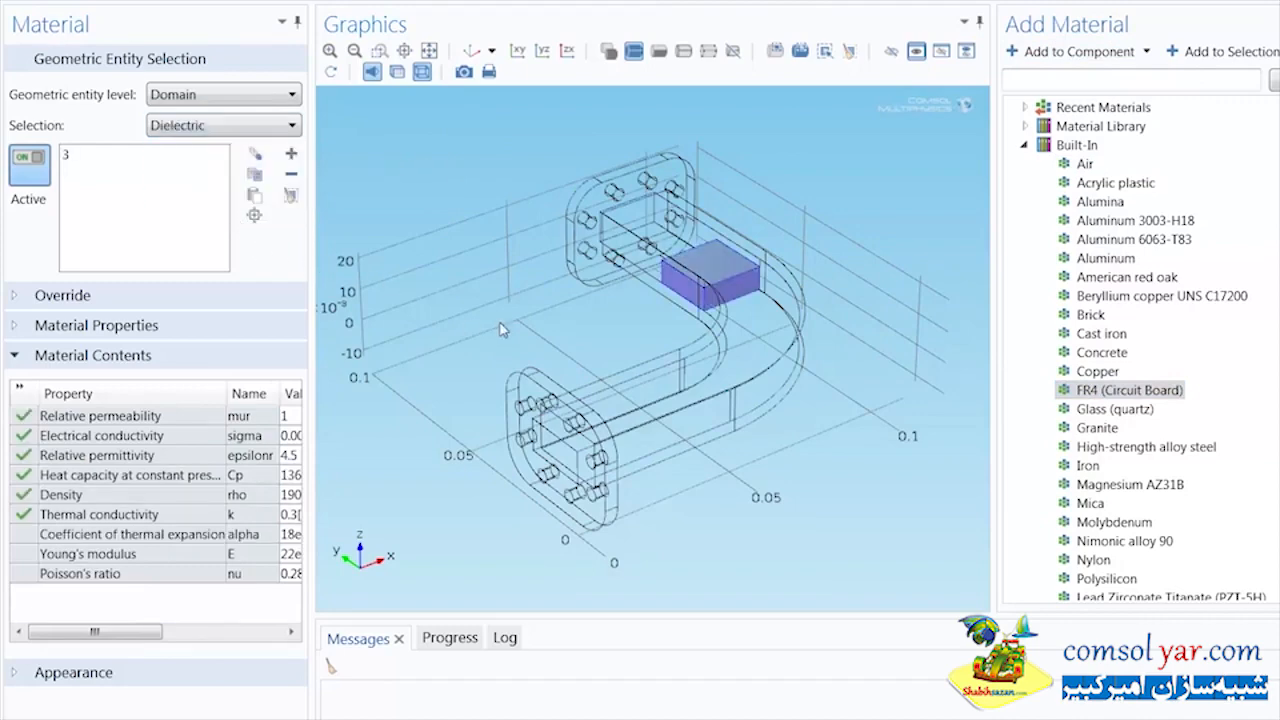
pyautogui.moveTo(502, 330); pyautogui.dragTo(777, 354)
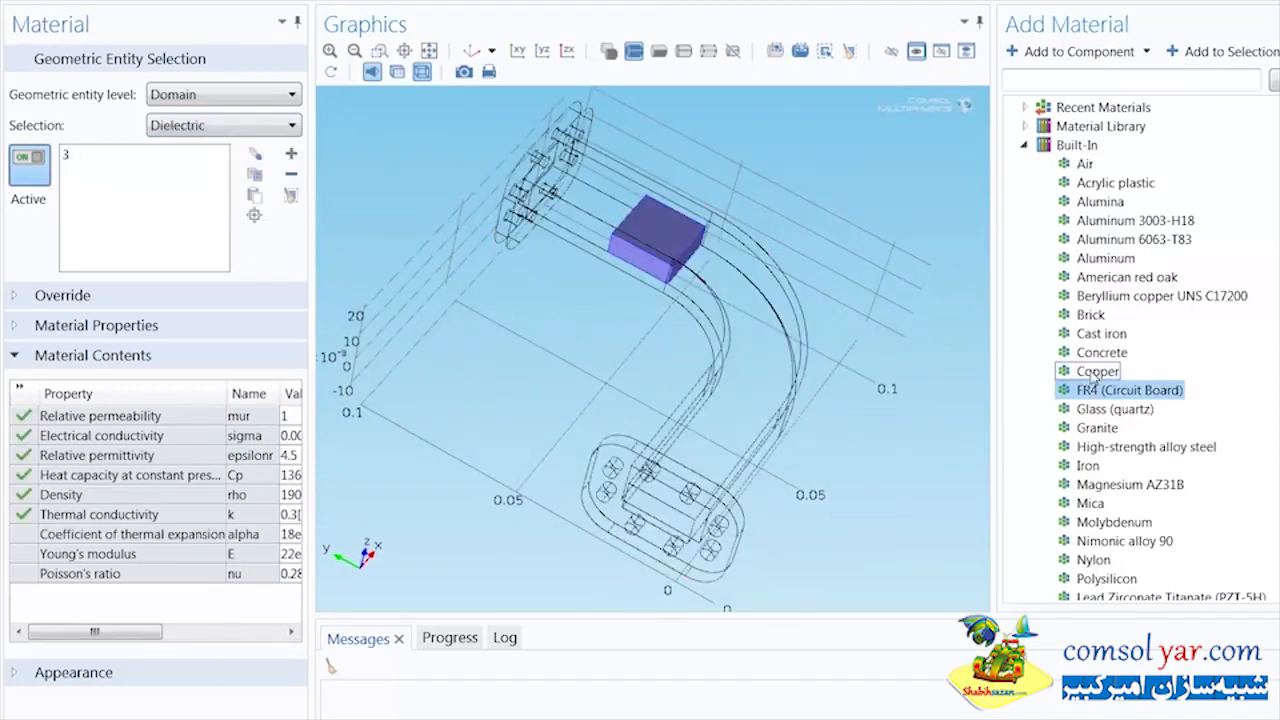
# Add the built-in Copper material at boundary level and assign it to the Waveguide inner surfaces selection
pyautogui.click(1096, 372)
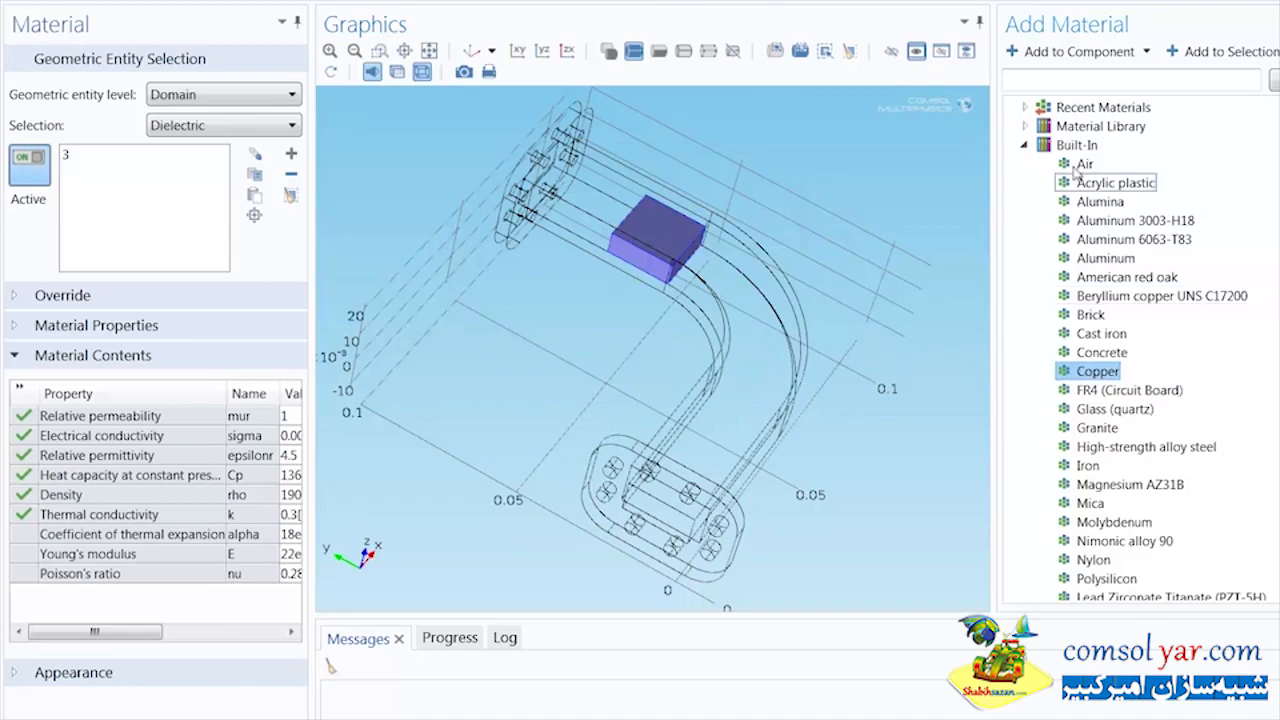
pyautogui.click(1066, 56)
pyautogui.click(277, 128)
pyautogui.click(270, 103)
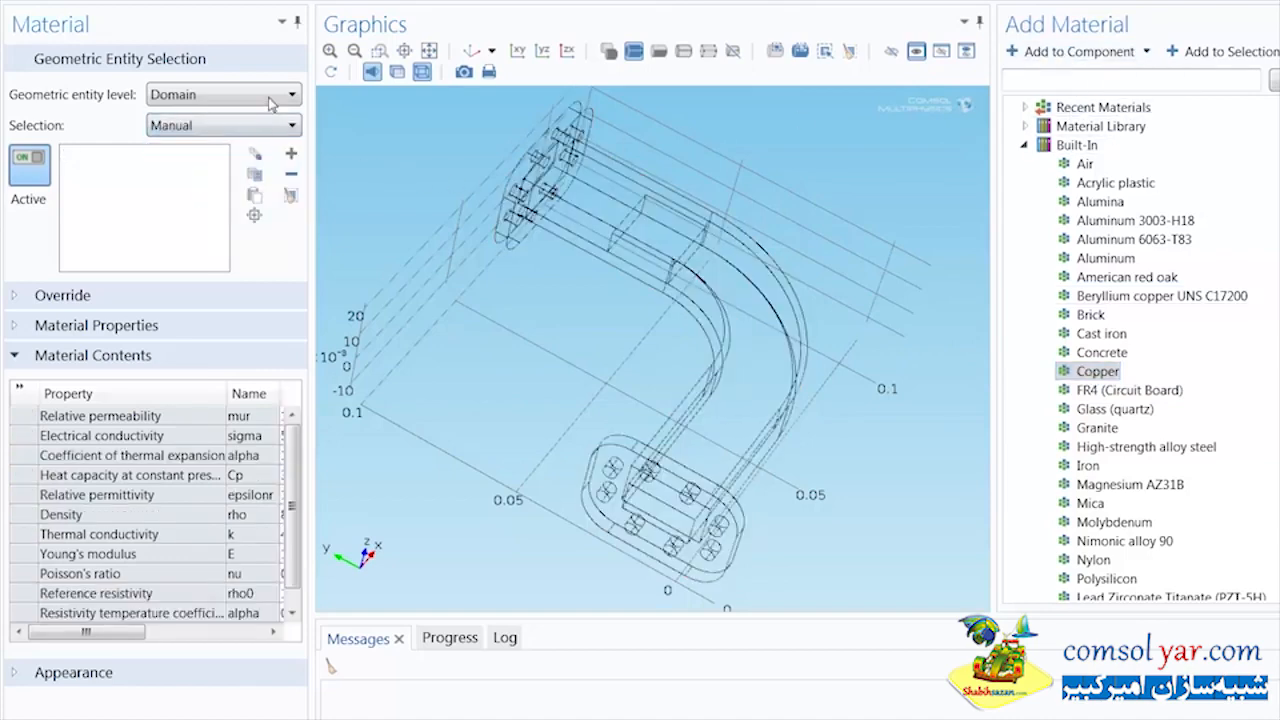
pyautogui.click(270, 99)
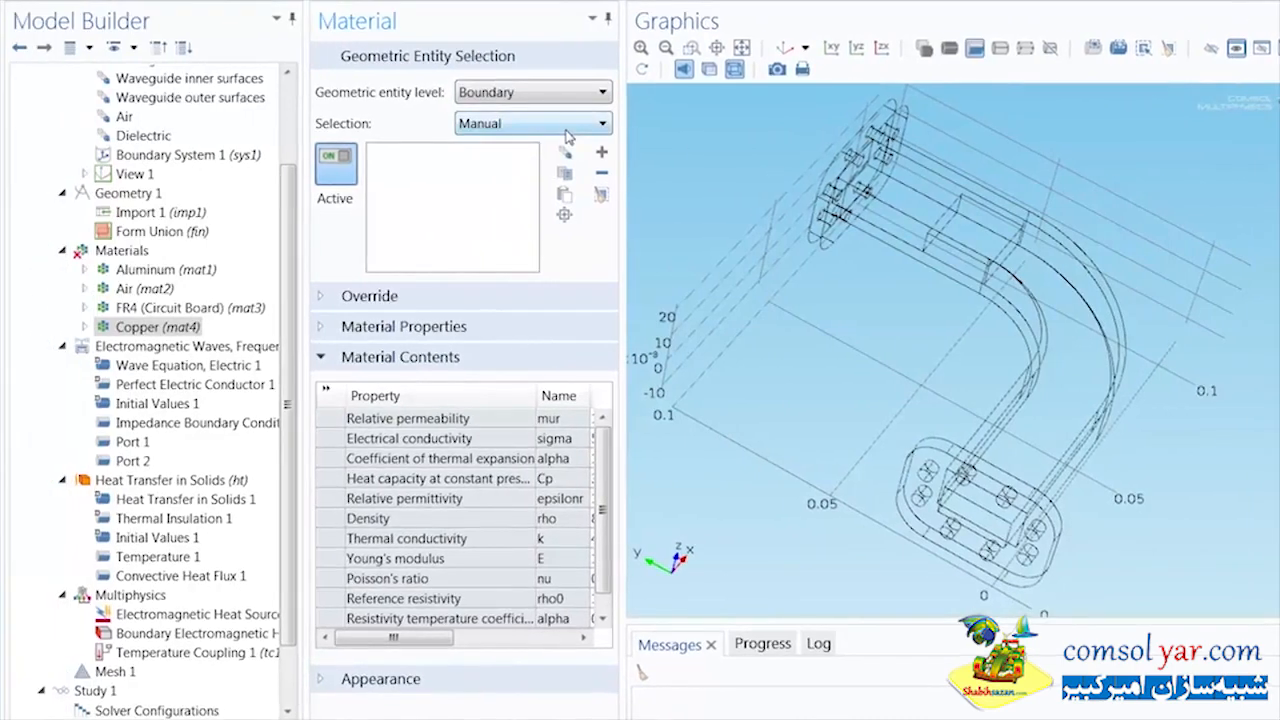
pyautogui.click(494, 125)
pyautogui.click(557, 181)
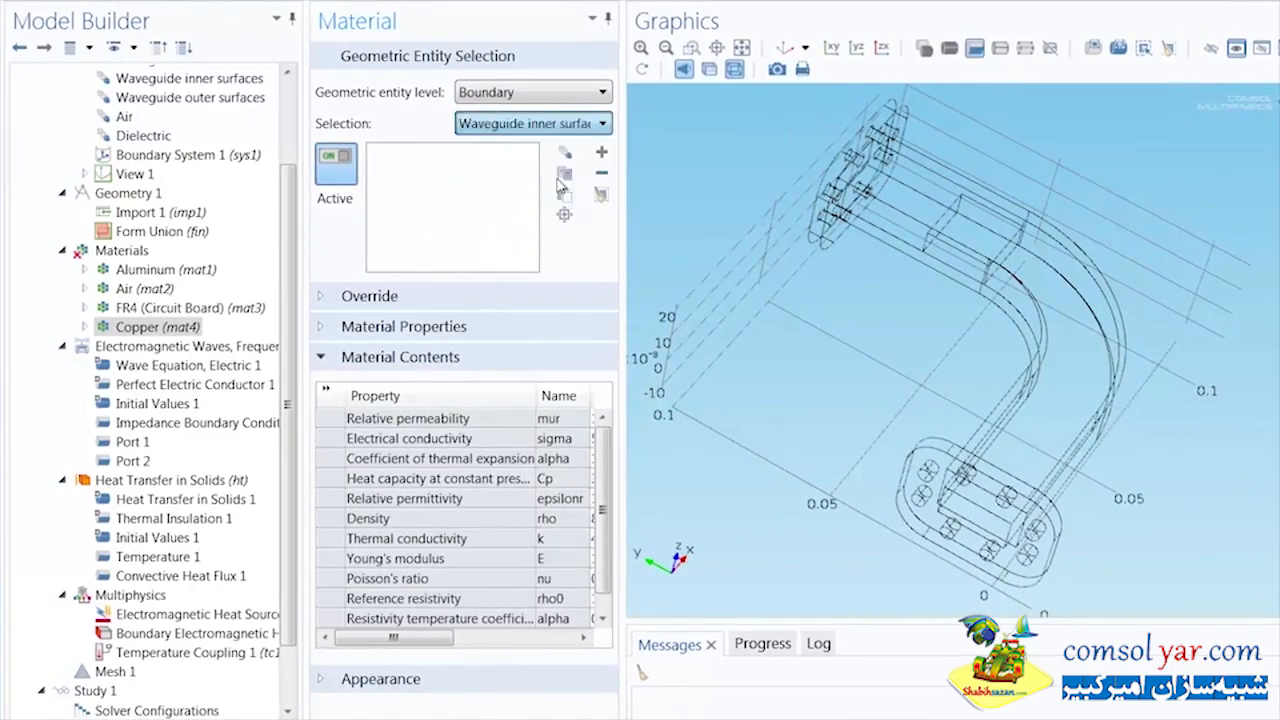
pyautogui.moveTo(762, 282)
pyautogui.mouseDown()
pyautogui.moveTo(777, 288)
pyautogui.moveTo(749, 289)
pyautogui.mouseUp()
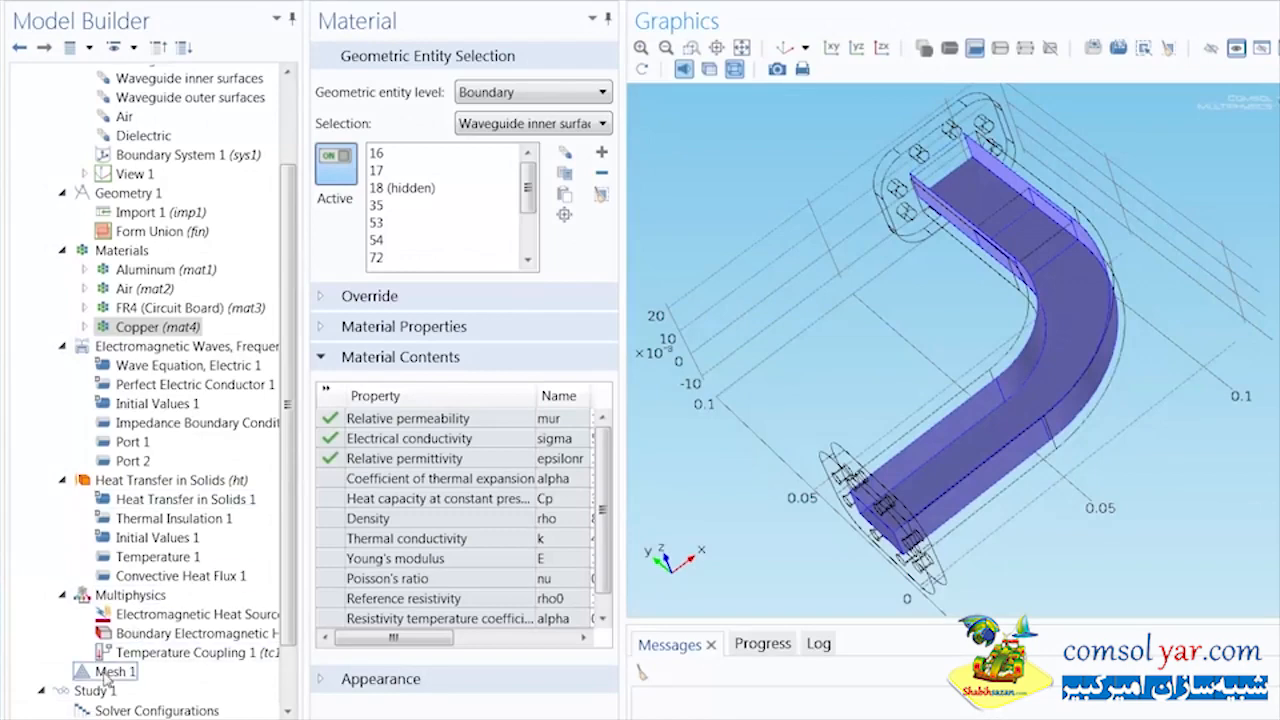
# Add a Size node to Mesh 1 and apply it at domain level to the Air selection
pyautogui.click(110, 672)
pyautogui.rightClick(110, 672)
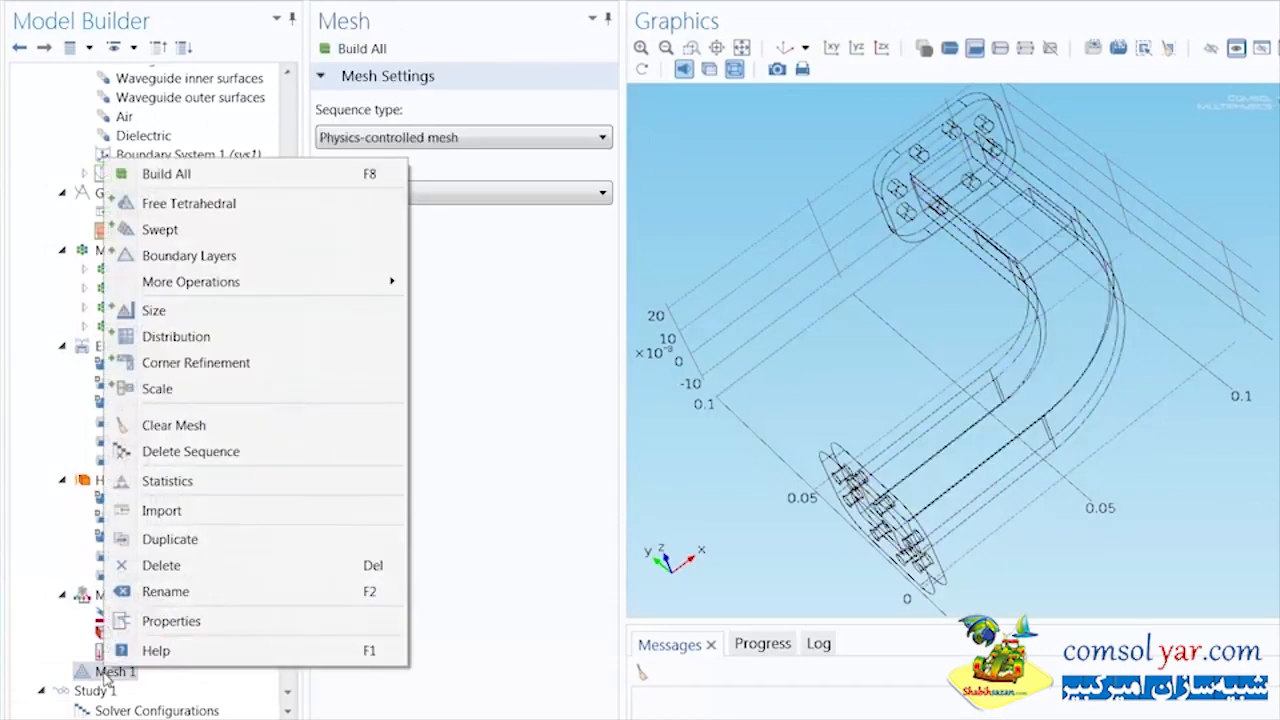
pyautogui.click(153, 311)
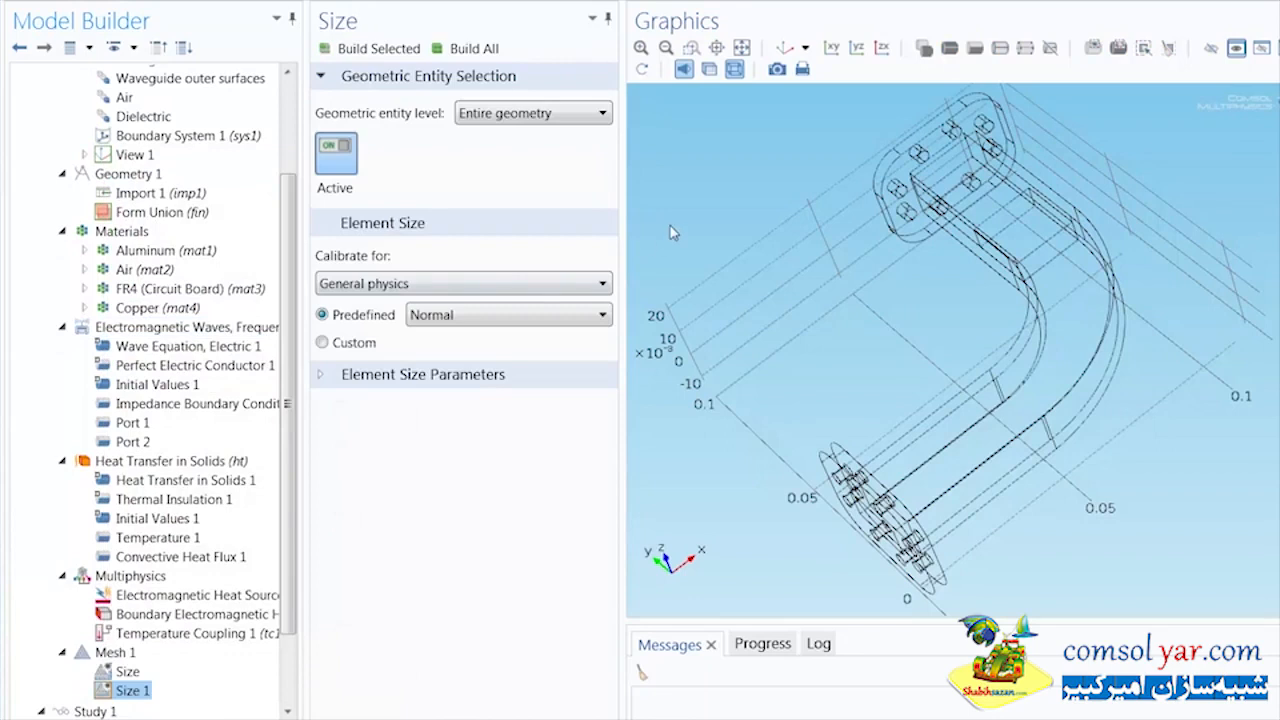
pyautogui.click(589, 118)
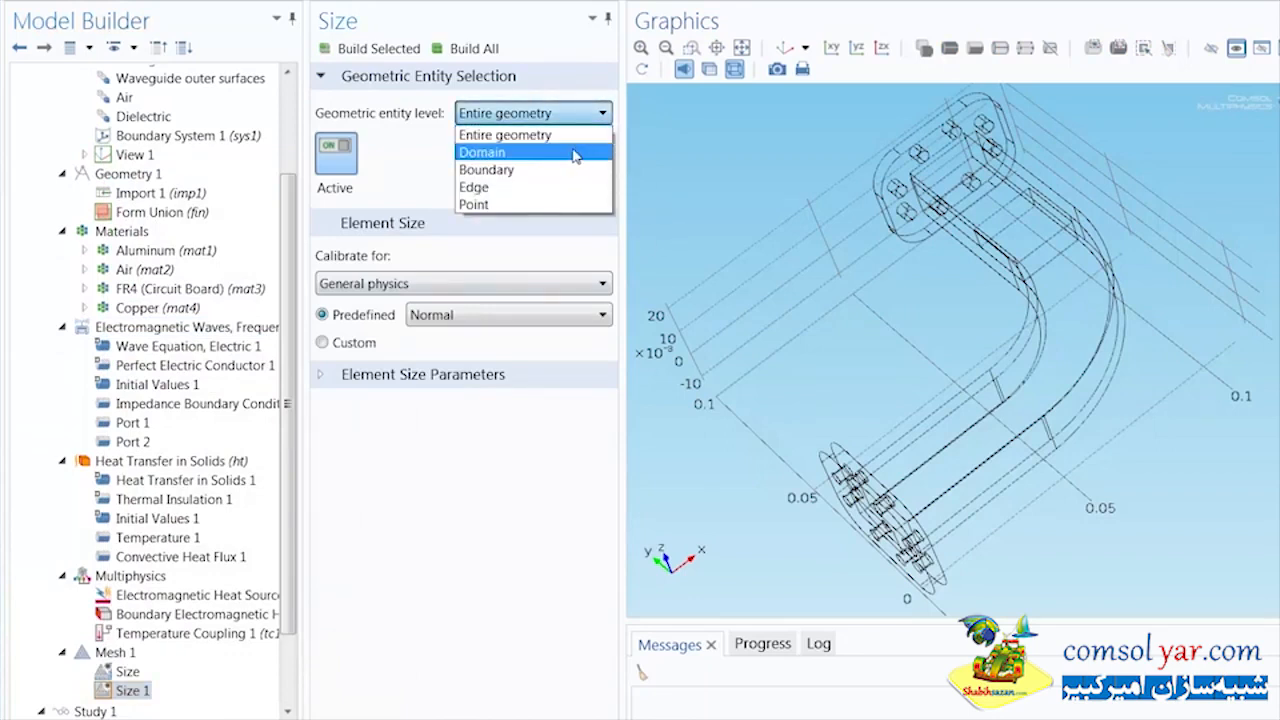
pyautogui.click(577, 152)
pyautogui.click(575, 148)
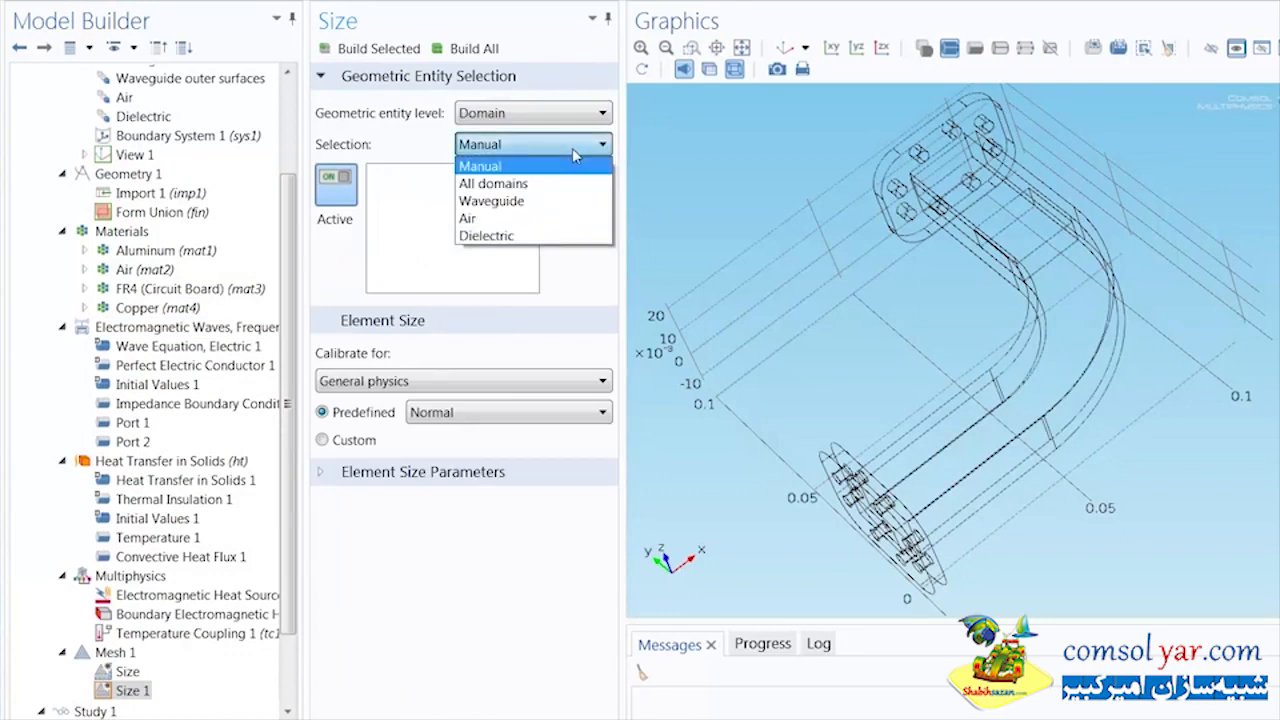
pyautogui.click(512, 219)
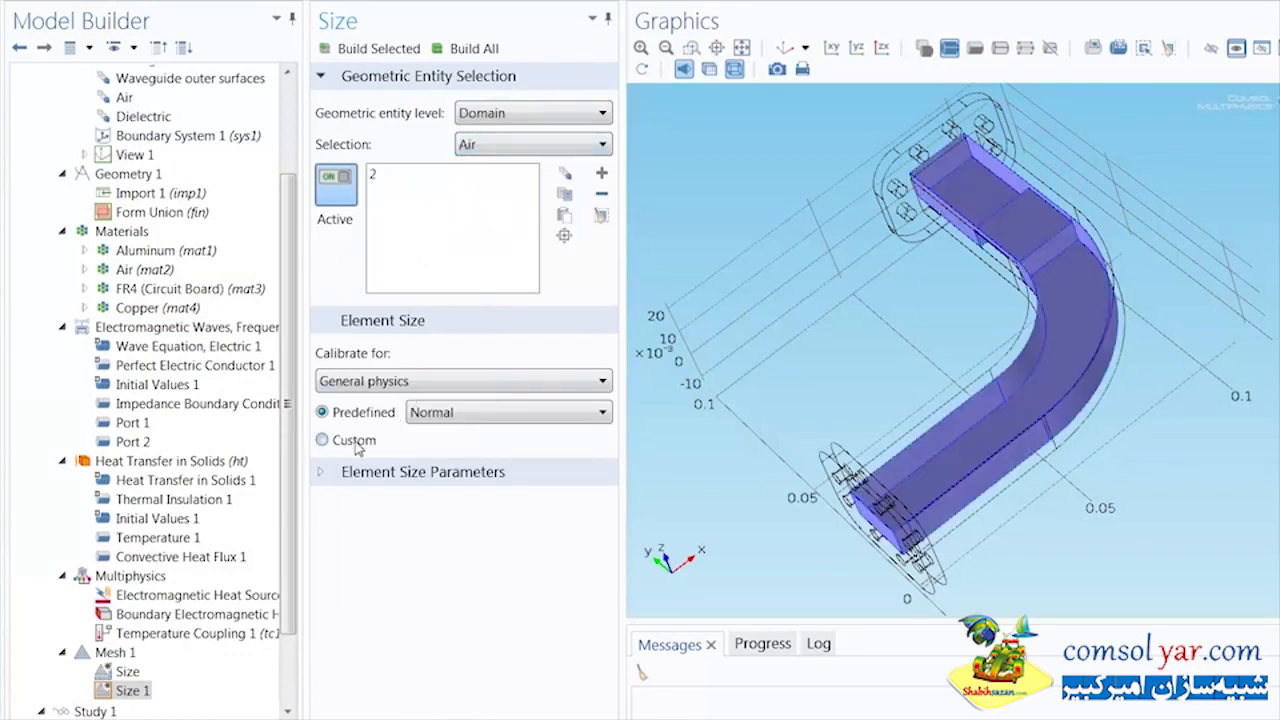
# Switch the Air domain's mesh size to custom and set its maximum element size to h_max
pyautogui.click(323, 440)
pyautogui.click(324, 506)
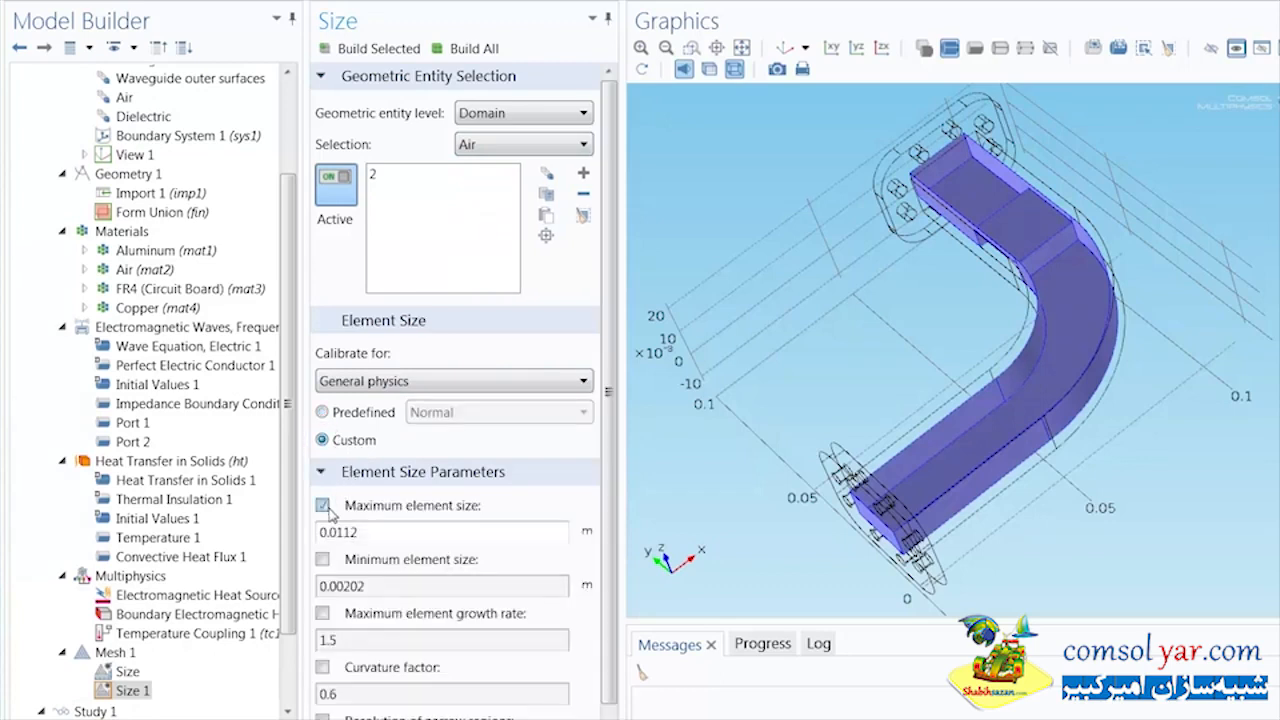
pyautogui.moveTo(375, 534); pyautogui.dragTo(316, 531)
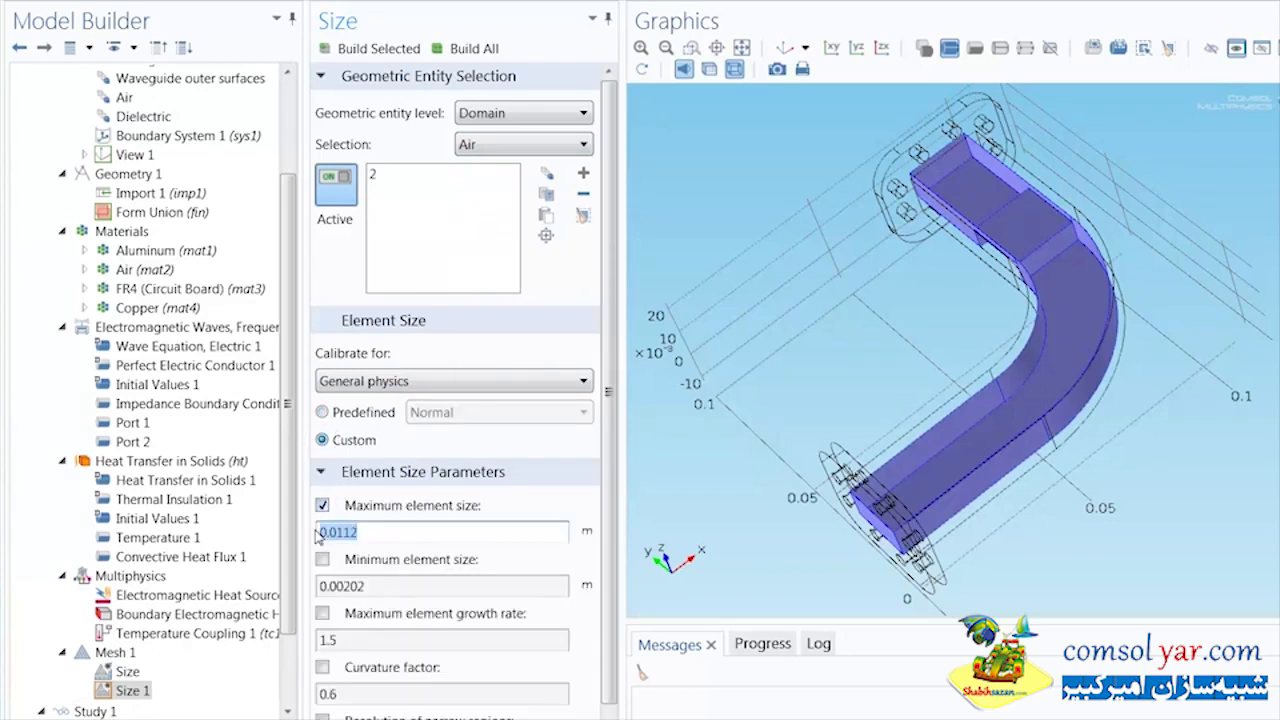
pyautogui.press('BackSpace')
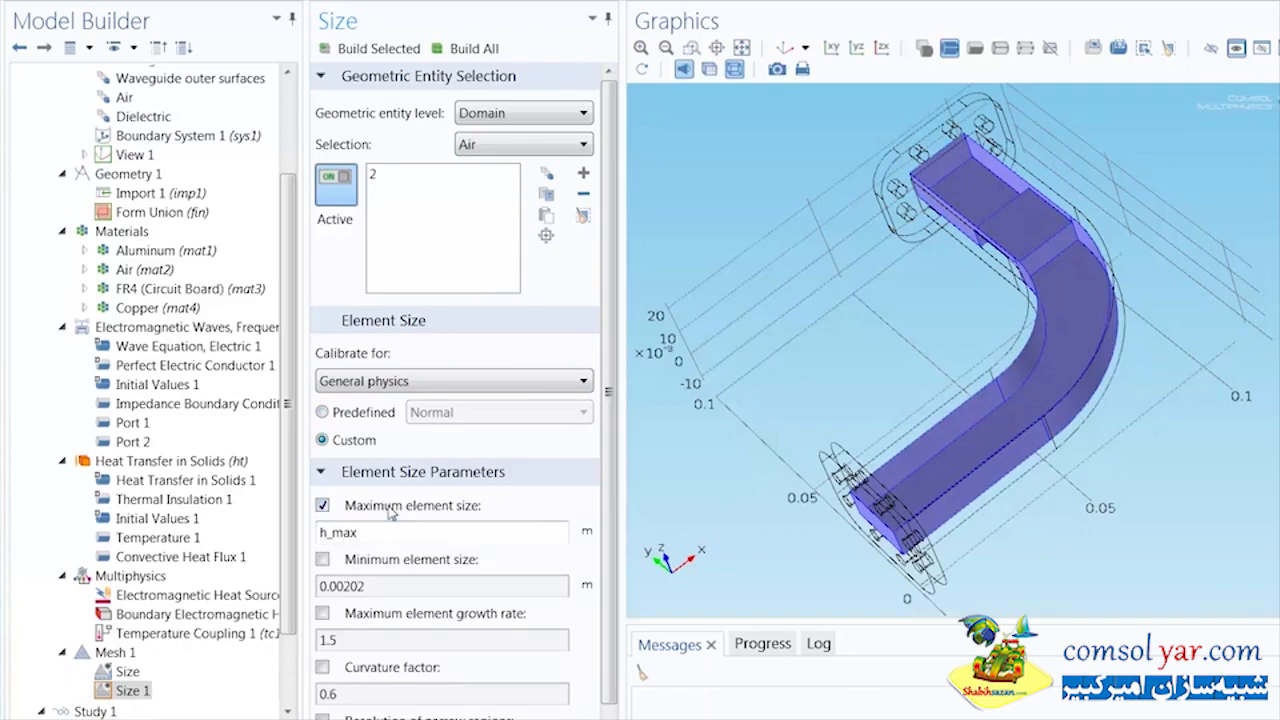
# Add a second Size node to Mesh 1 and apply it at domain level to the Dielectric selection
pyautogui.rightClick(115, 652)
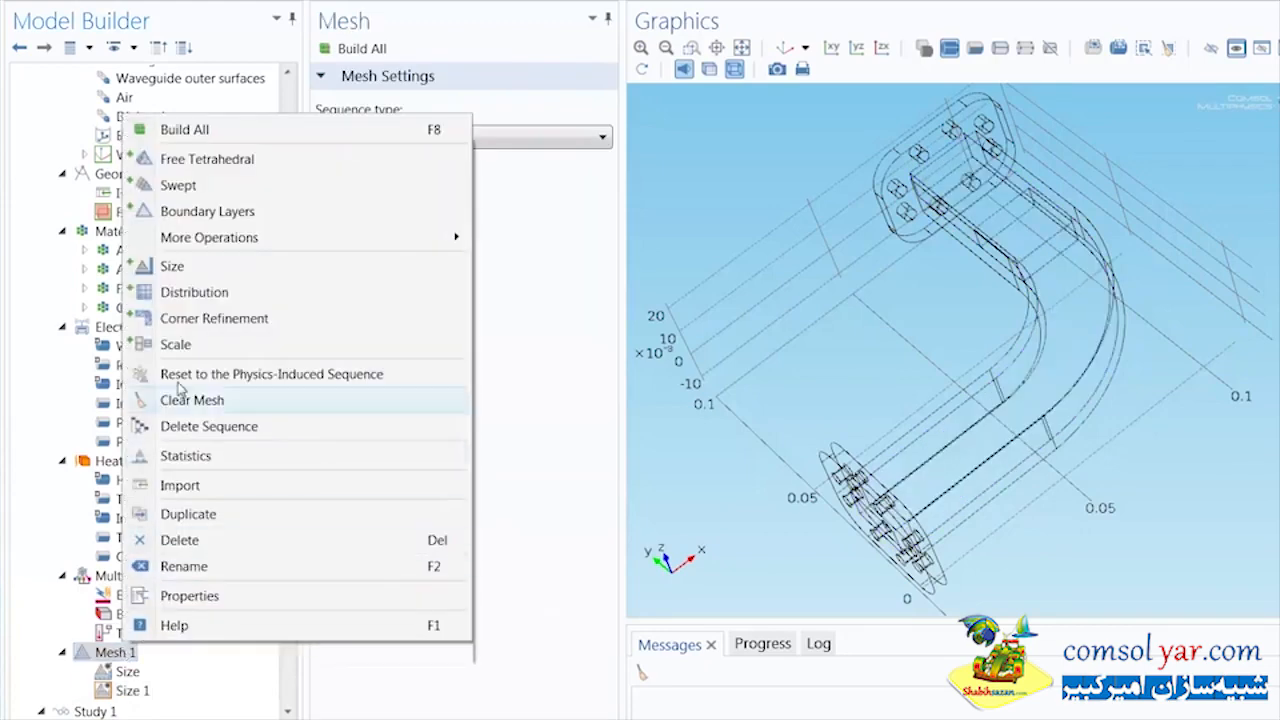
pyautogui.click(172, 266)
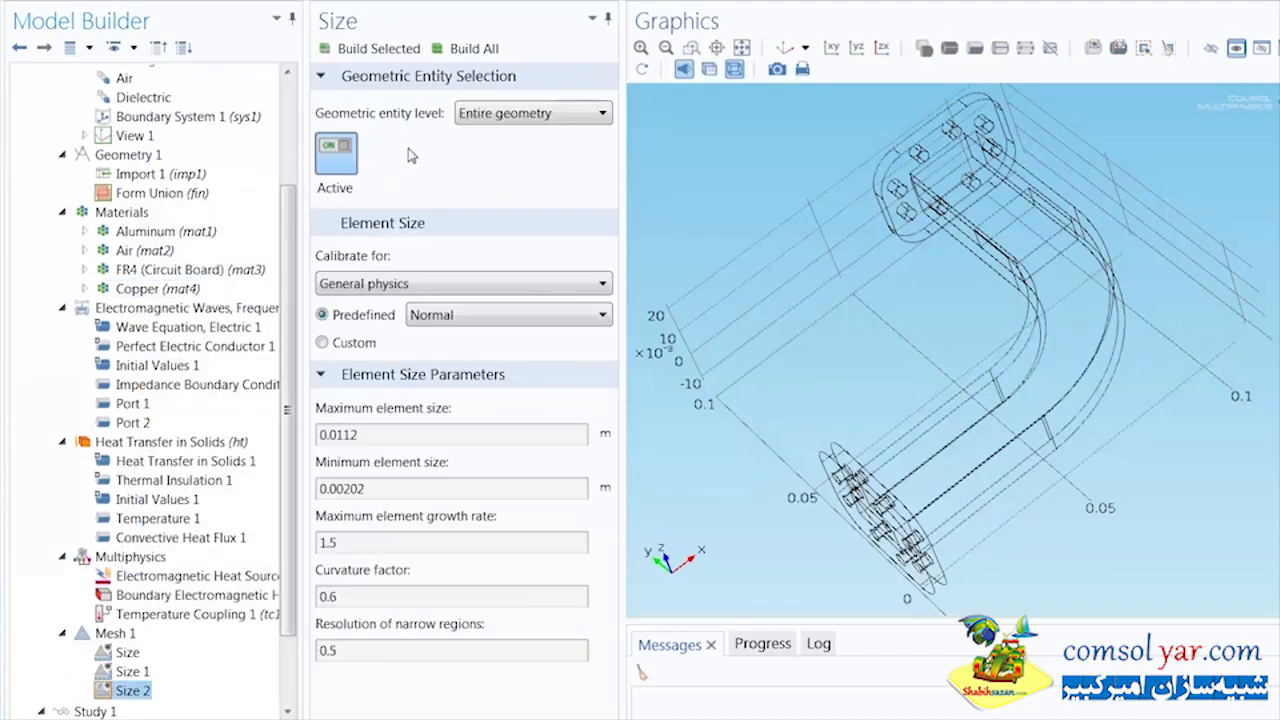
pyautogui.click(470, 116)
pyautogui.click(474, 153)
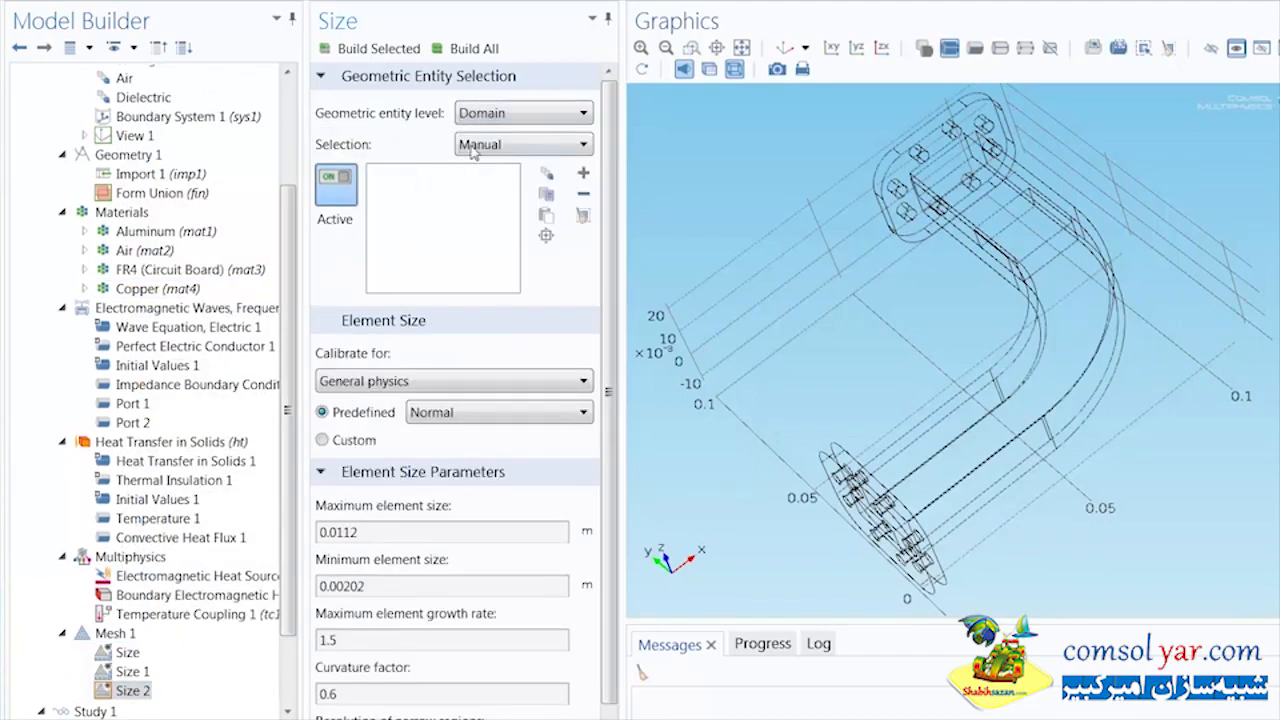
pyautogui.click(478, 144)
pyautogui.click(486, 236)
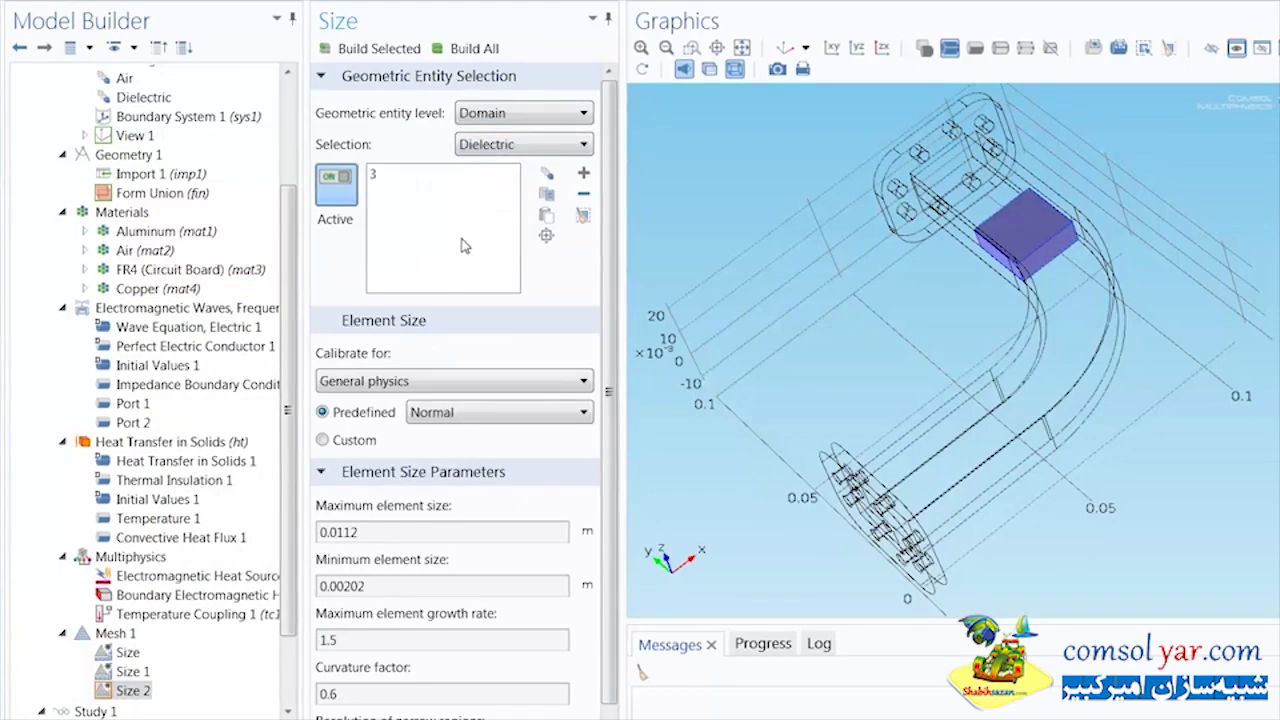
# Switch the Dielectric domain's mesh size to custom and set its maximum element size to h_max/sqrt(4.5)
pyautogui.click(356, 441)
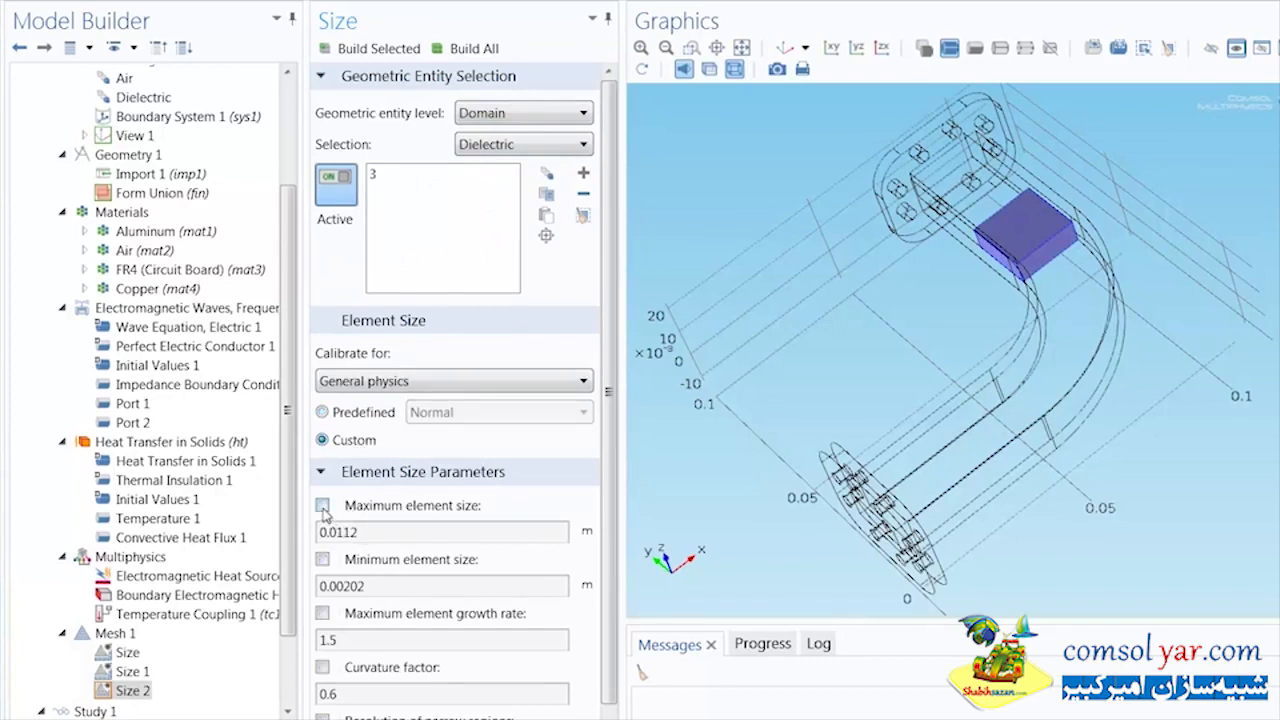
pyautogui.click(322, 505)
pyautogui.moveTo(375, 538); pyautogui.dragTo(316, 537)
pyautogui.write('h_max/sqrt(4.5')
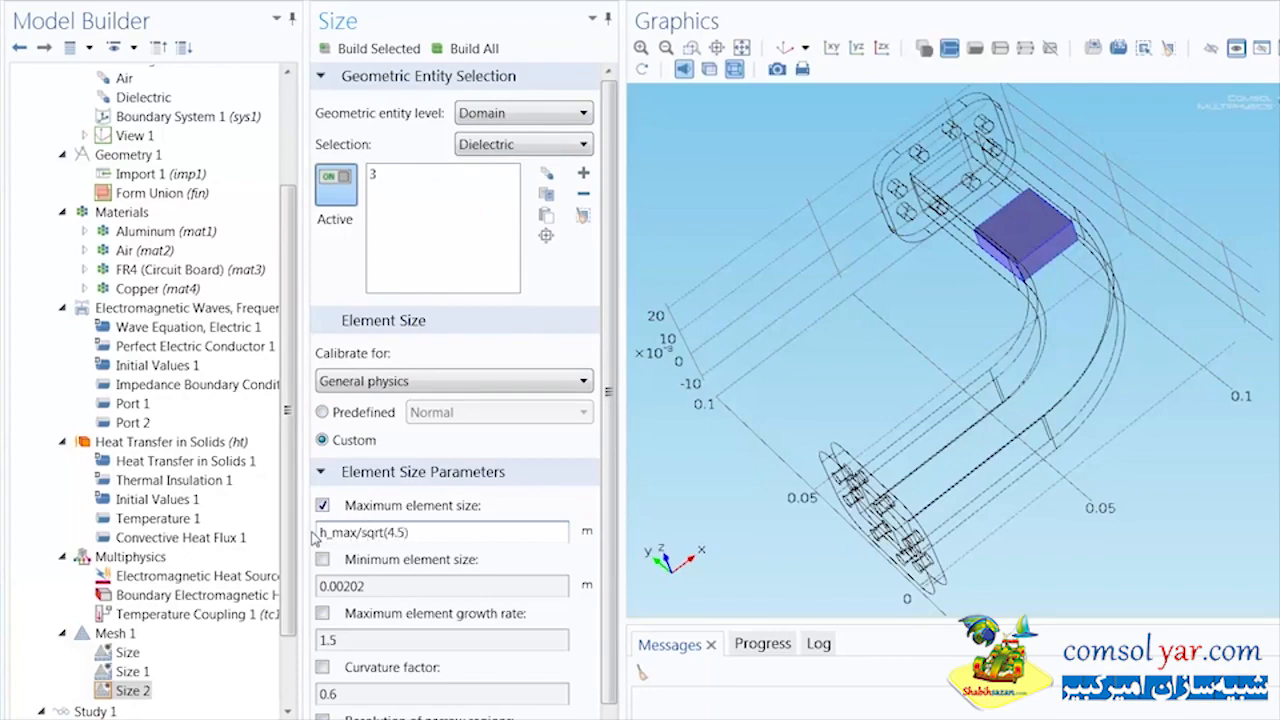
pyautogui.click(405, 499)
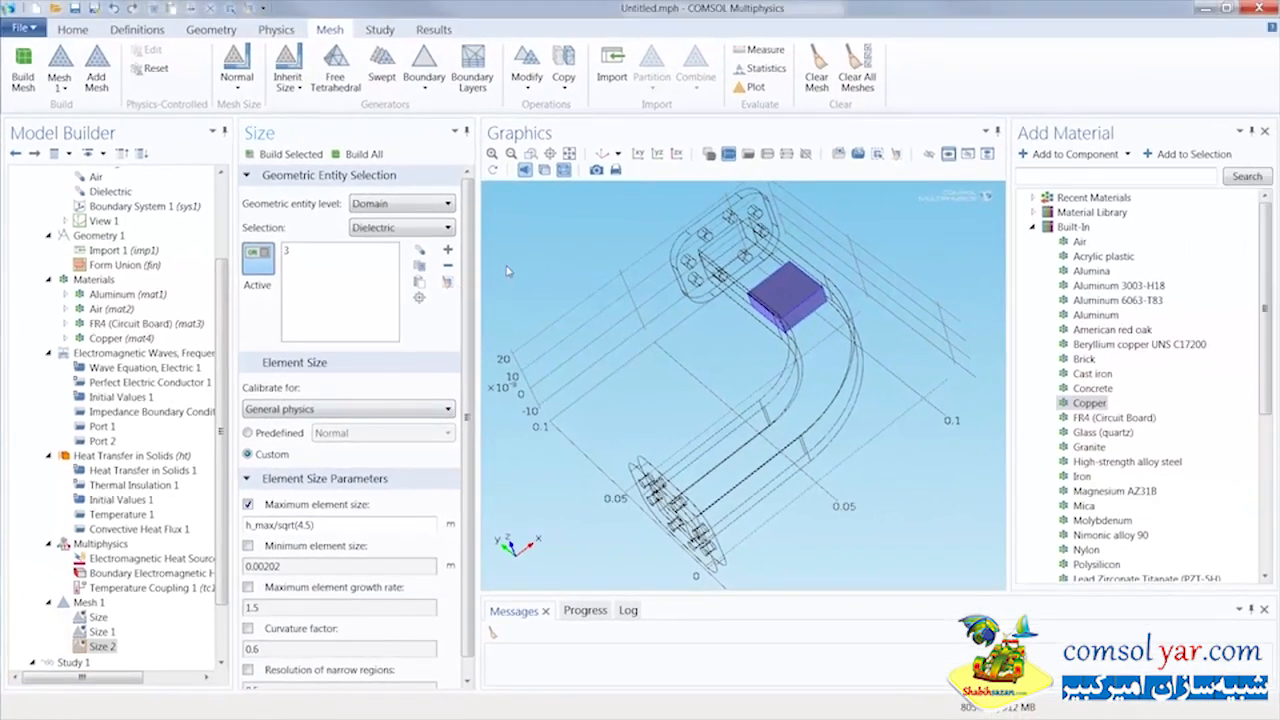
# Add a Free Tetrahedral node for the remaining geometry, build the complete mesh and inspect it around the dielectric block
pyautogui.click(330, 80)
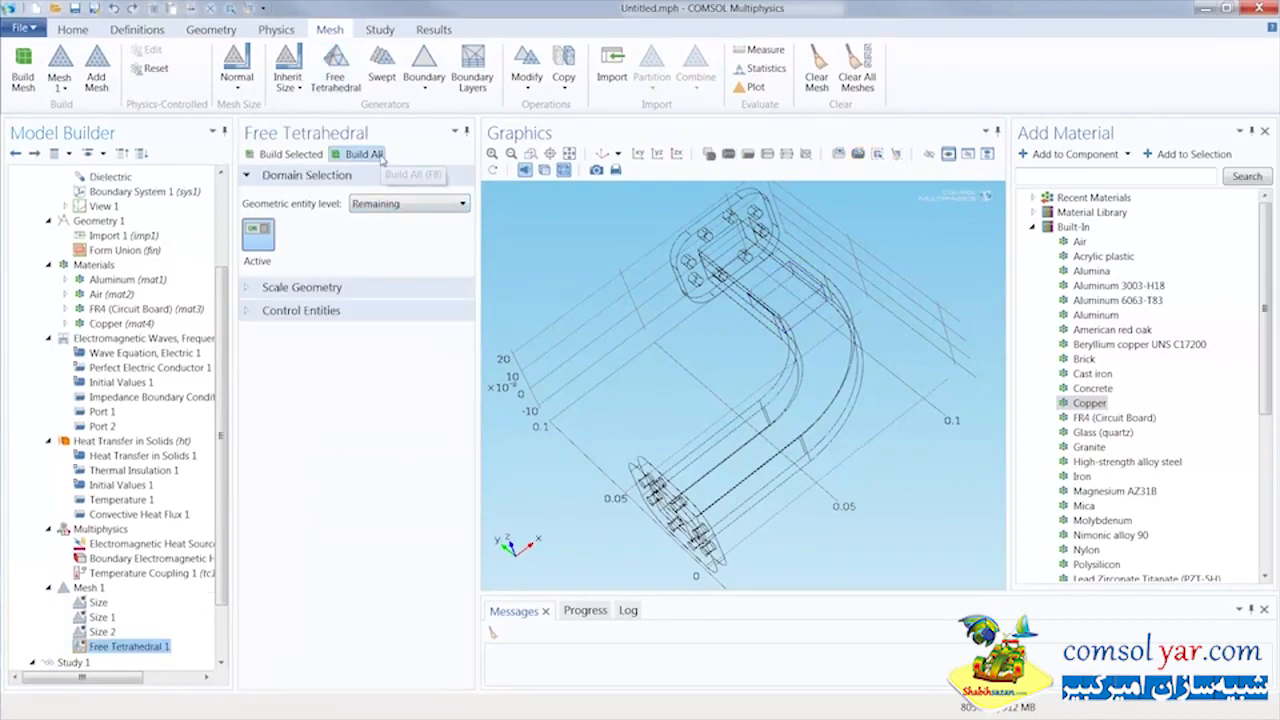
pyautogui.click(364, 154)
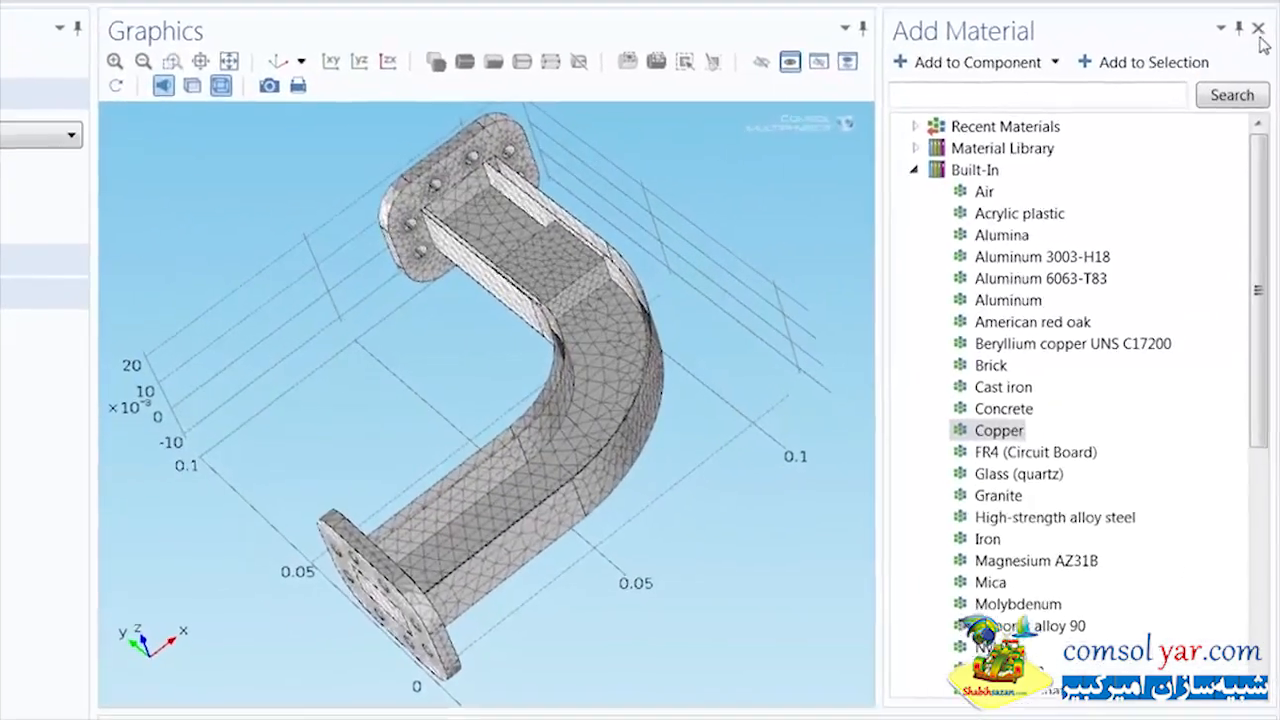
pyautogui.click(1265, 132)
pyautogui.moveTo(994, 430); pyautogui.dragTo(985, 255, button='middle')
pyautogui.moveTo(828, 231); pyautogui.dragTo(756, 456, button='right')
pyautogui.moveTo(756, 456); pyautogui.dragTo(457, 191)
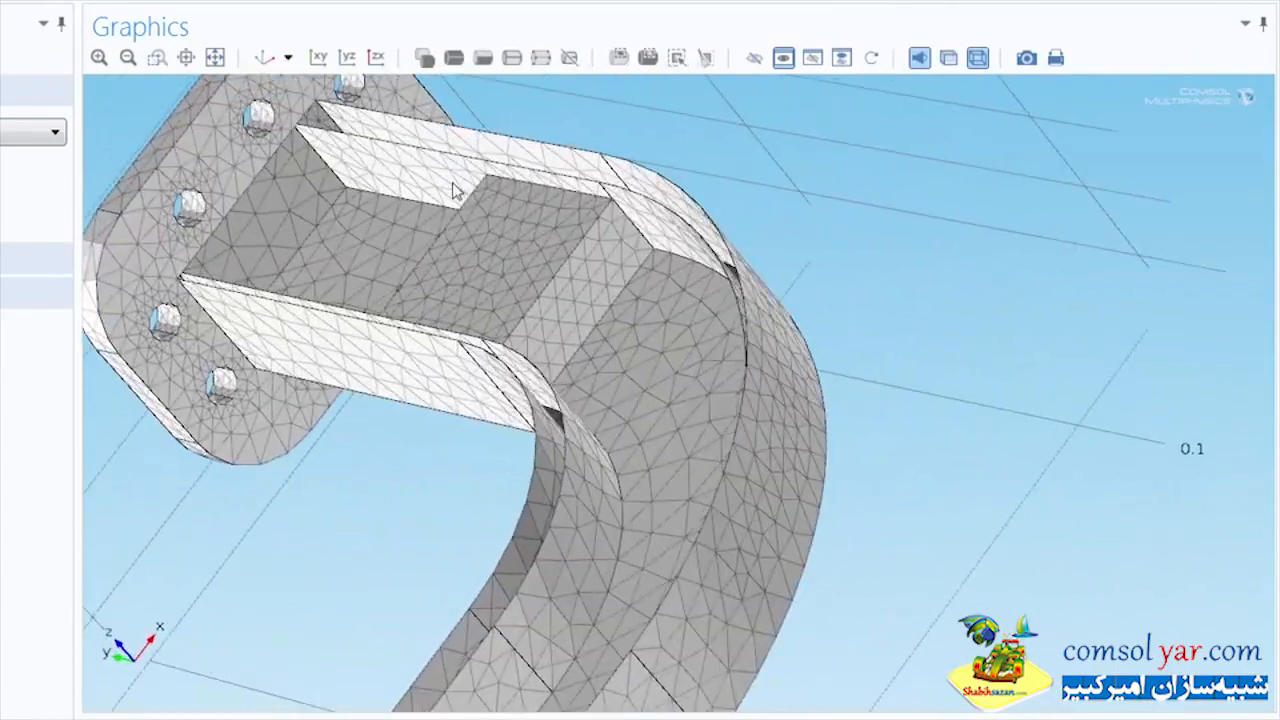
pyautogui.click(266, 57)
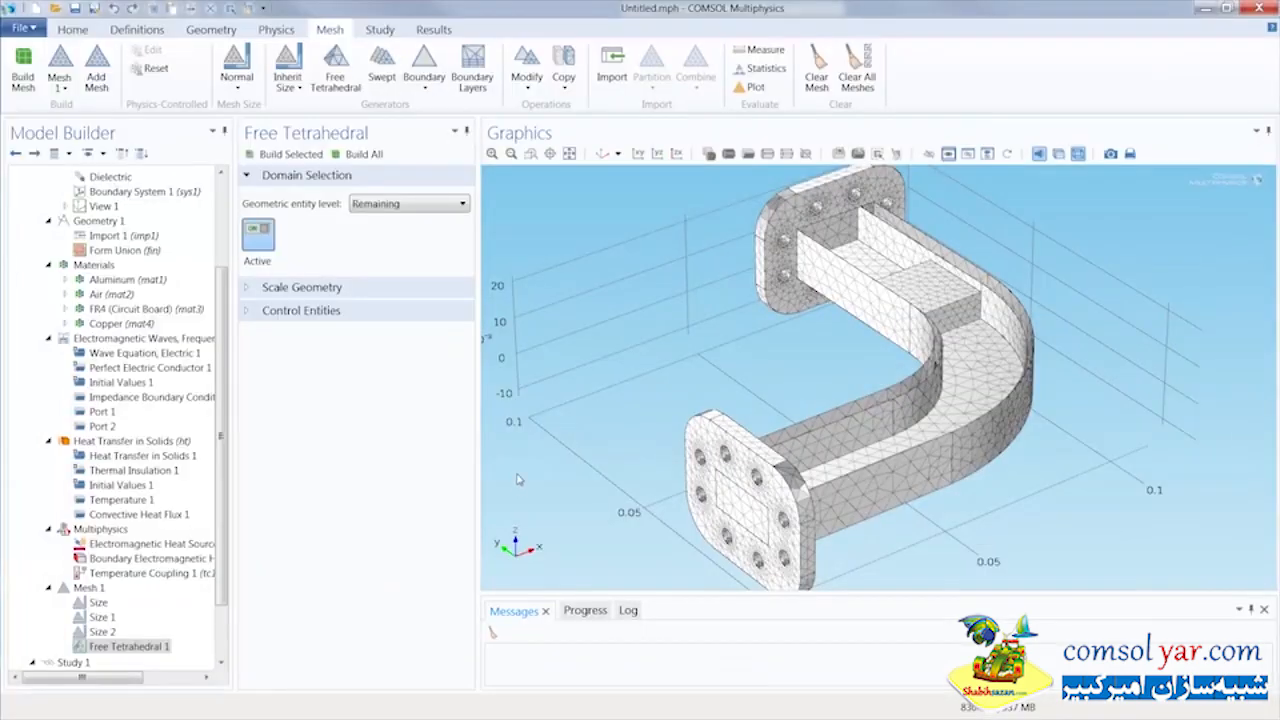
# Set the output times of the Frequency-Transient study step to run from 0 to 60 s in steps of 10 s
pyautogui.scroll(-2, 227, 535)
pyautogui.click(120, 602)
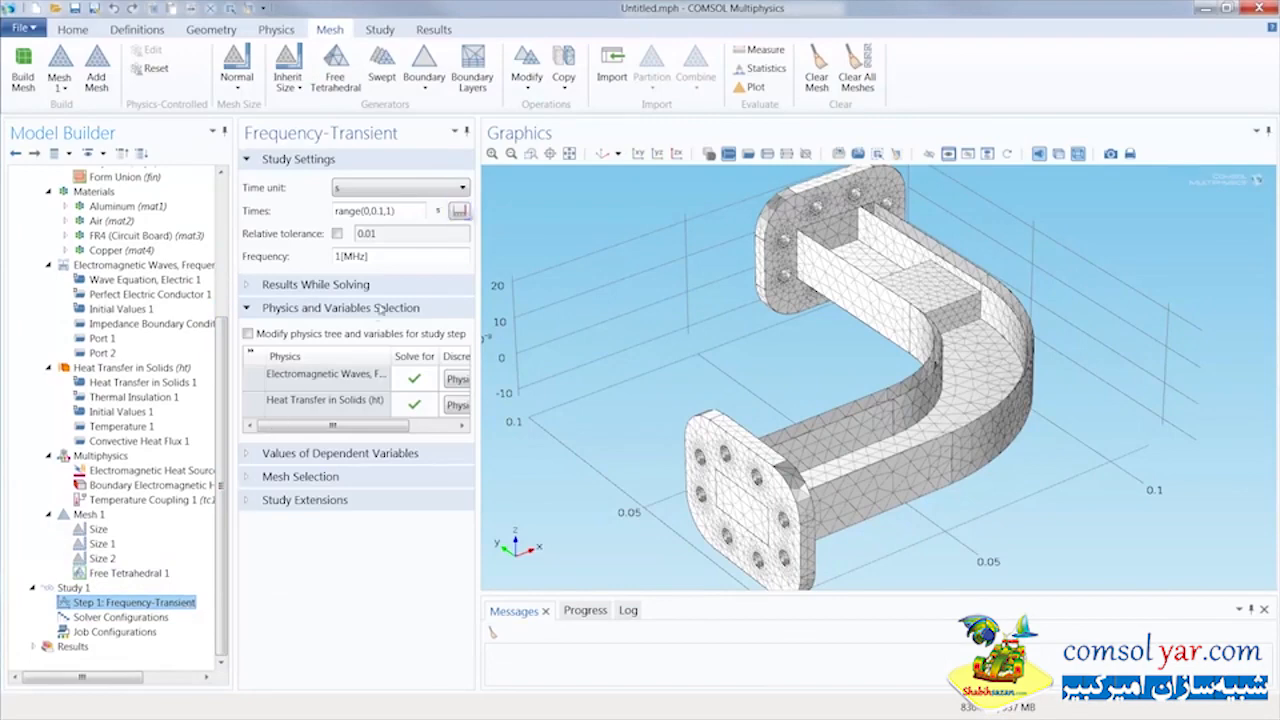
pyautogui.click(460, 212)
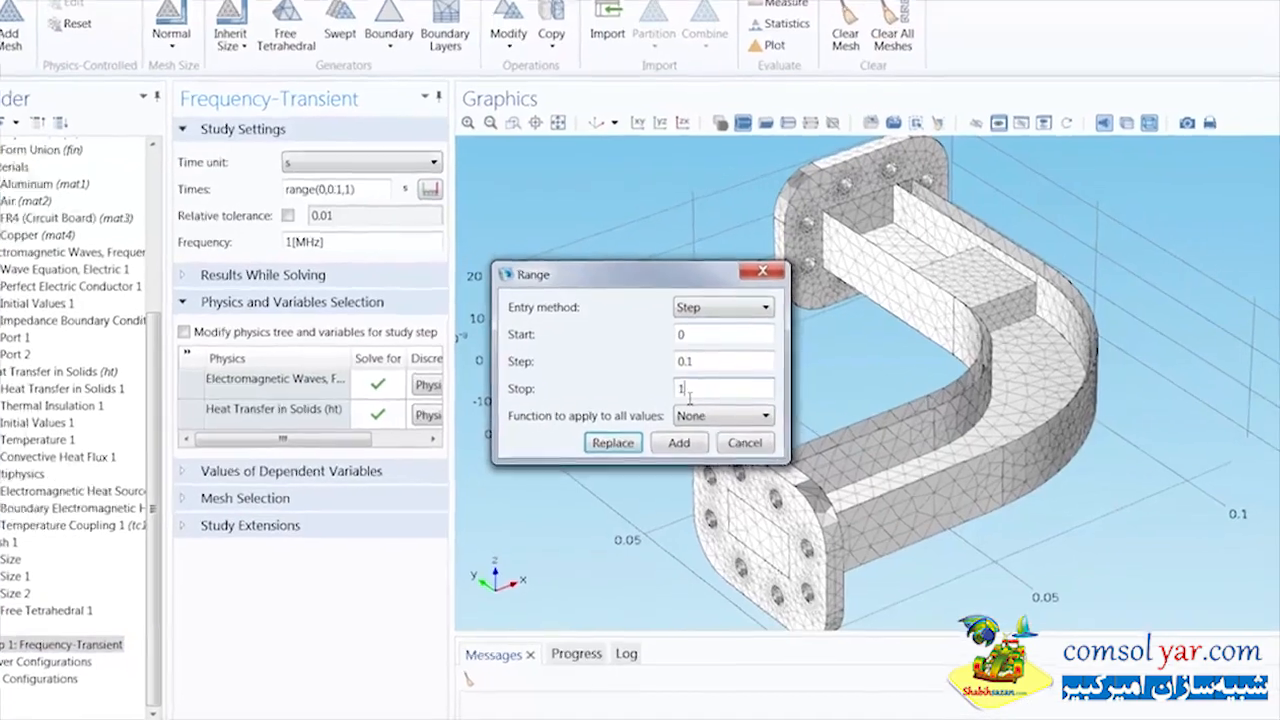
pyautogui.doubleClick(682, 386)
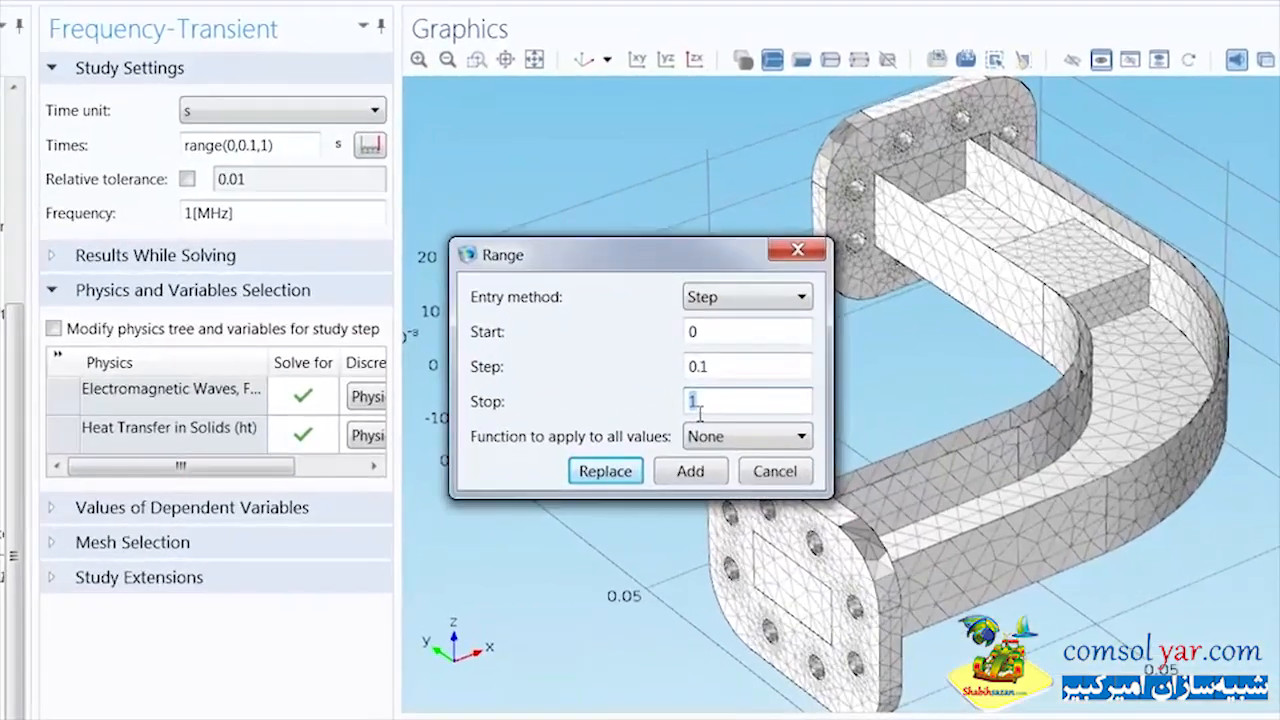
pyautogui.write('60')
pyautogui.moveTo(729, 369); pyautogui.dragTo(680, 370)
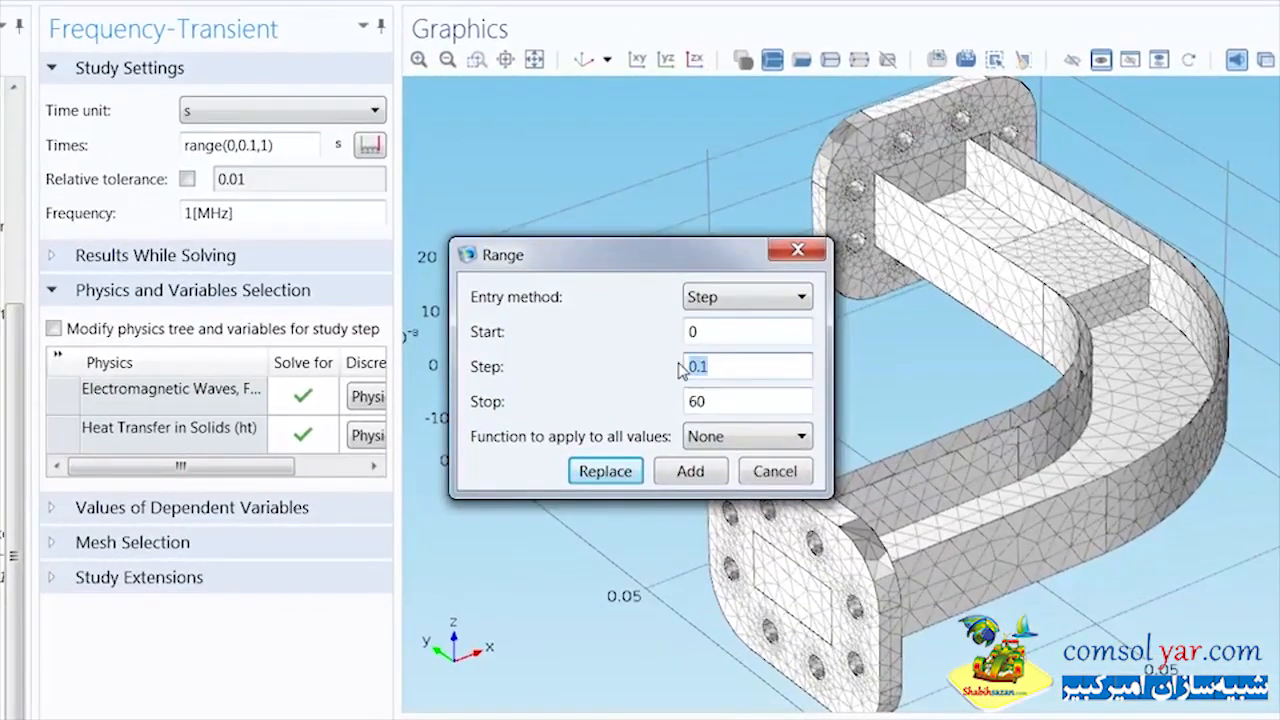
pyautogui.write('10')
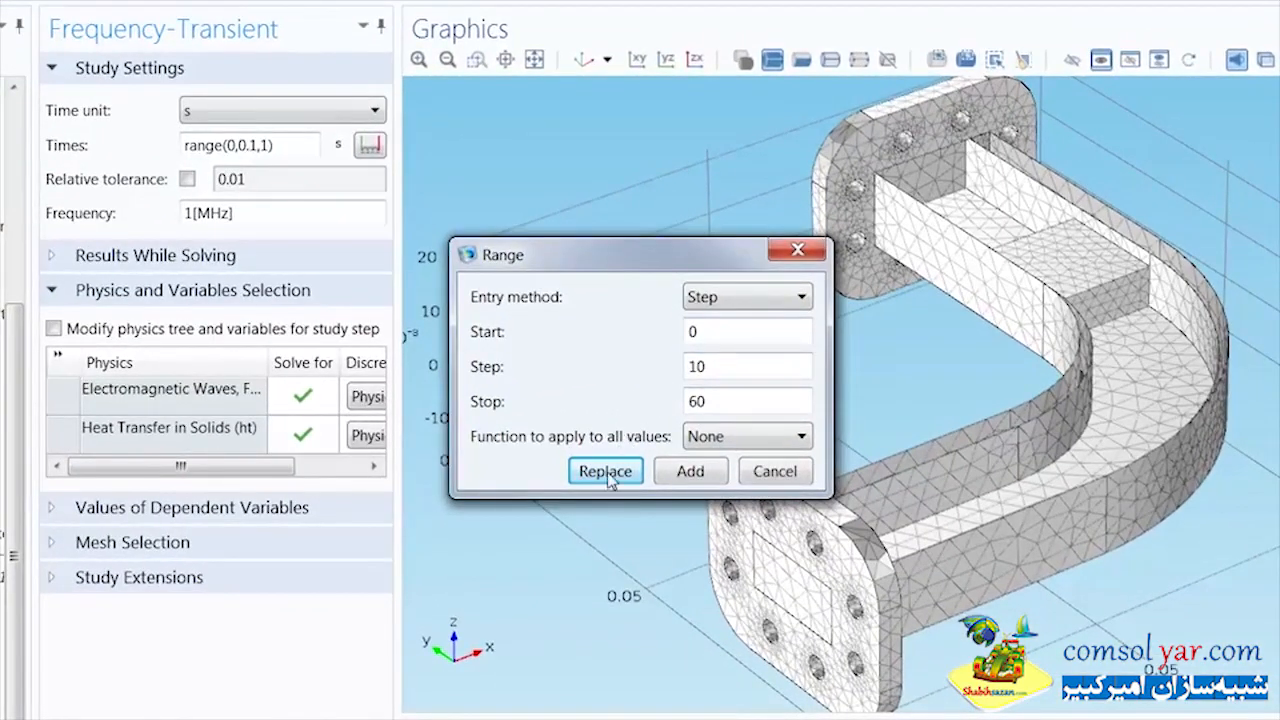
pyautogui.click(606, 472)
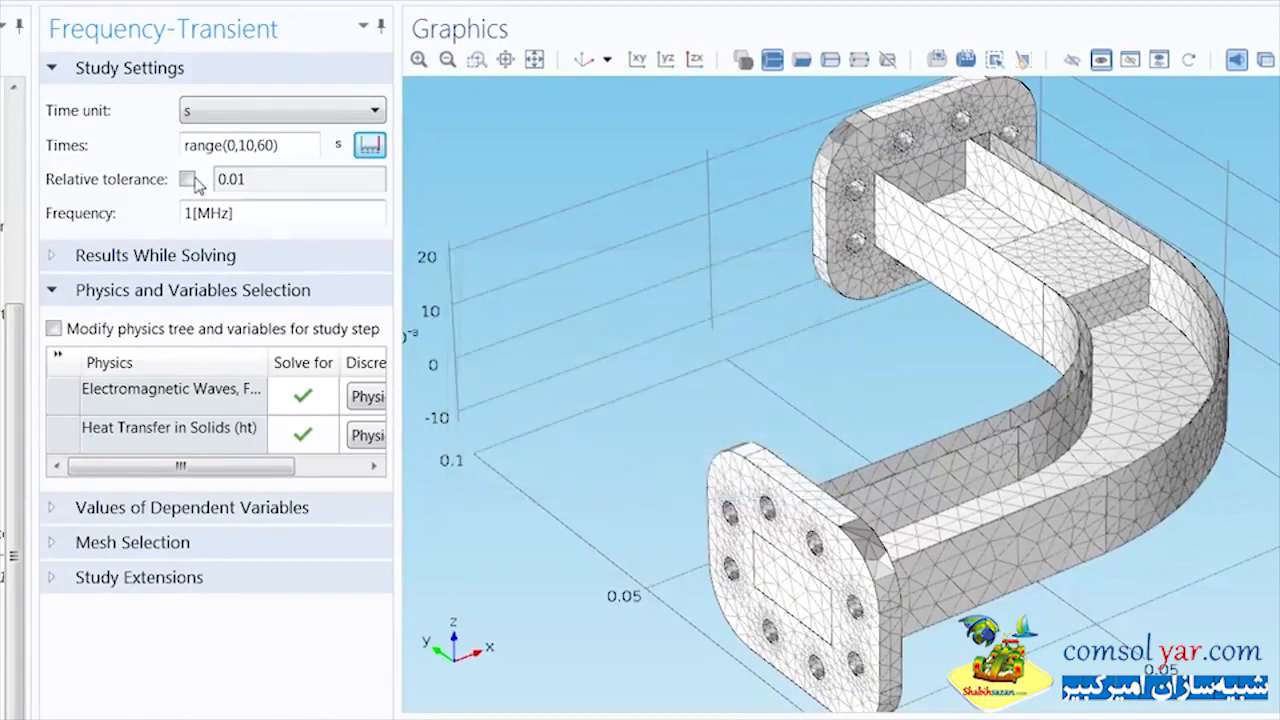
# Enable the study step's relative tolerance with a value of 0.001 and set its frequency to f0
pyautogui.click(188, 179)
pyautogui.moveTo(271, 188); pyautogui.dragTo(206, 183)
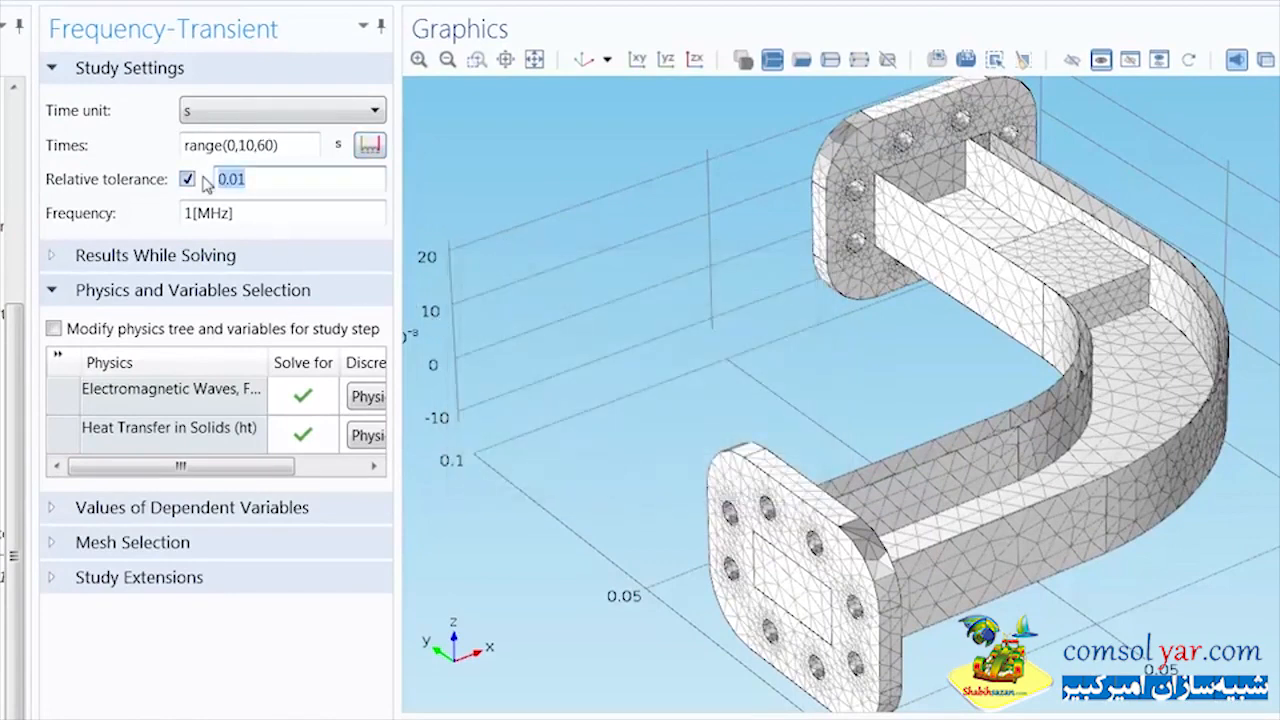
pyautogui.write('0')
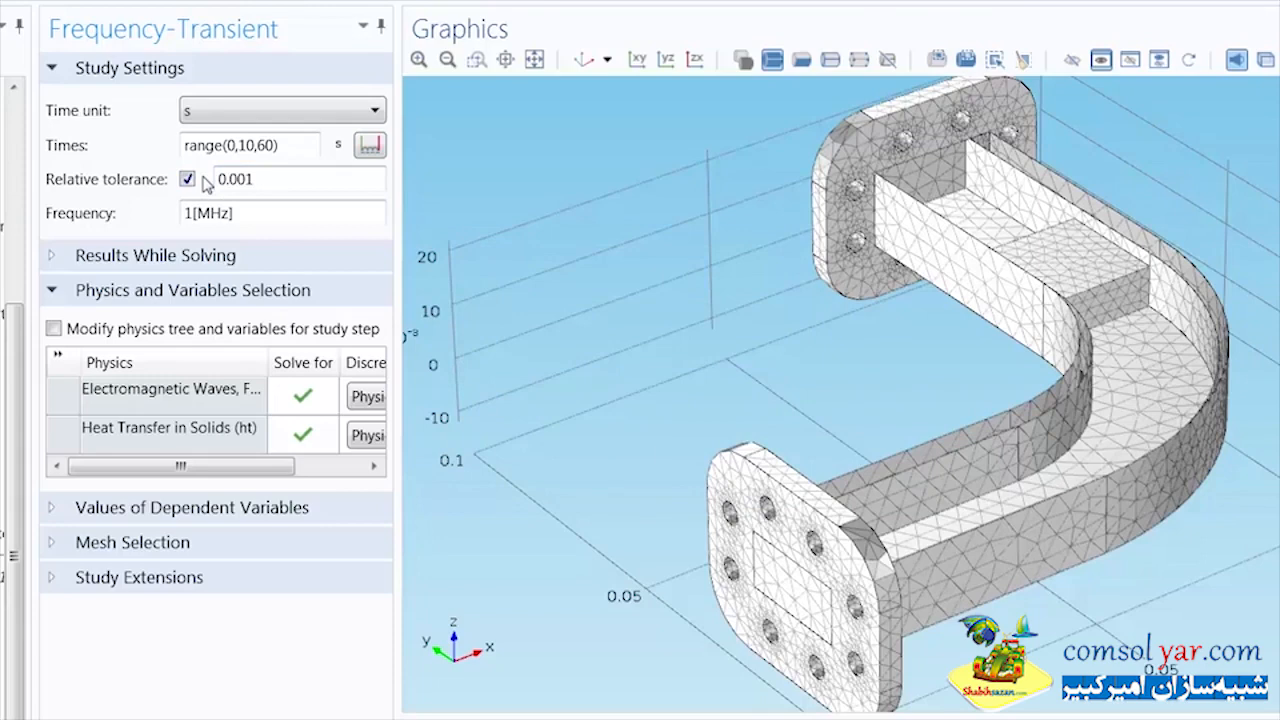
pyautogui.moveTo(266, 216); pyautogui.dragTo(196, 229)
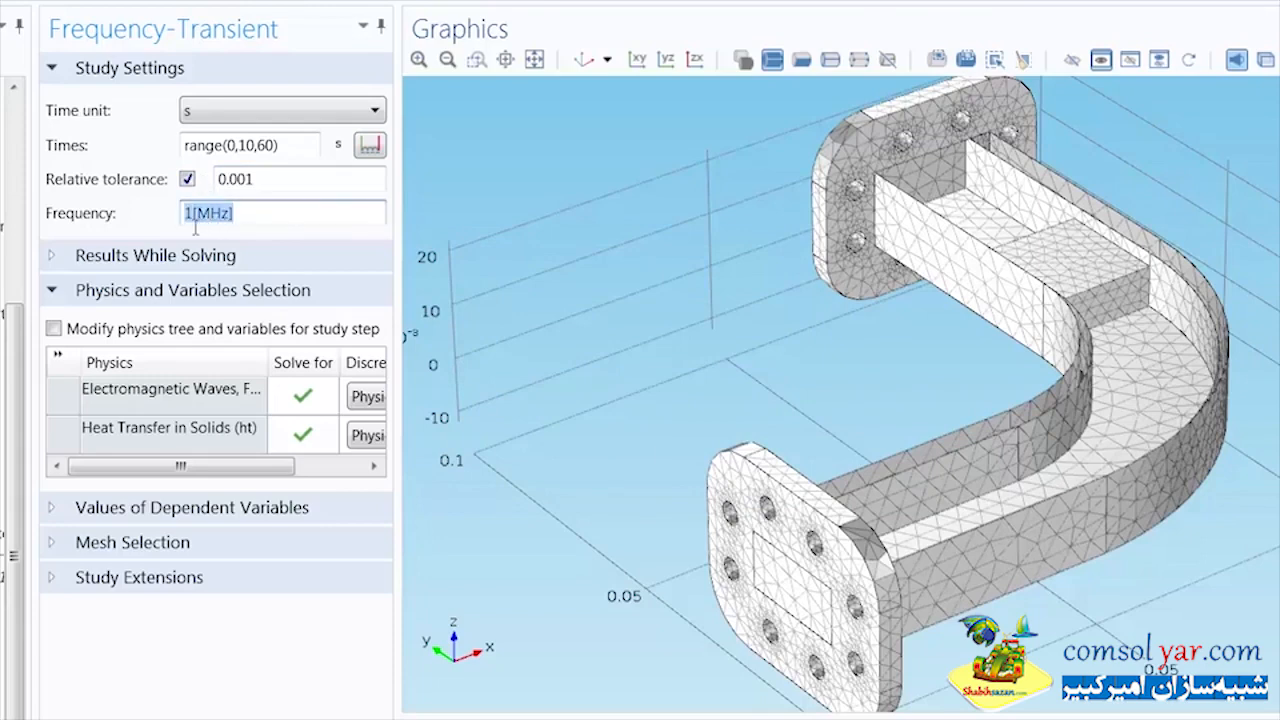
pyautogui.write('f0')
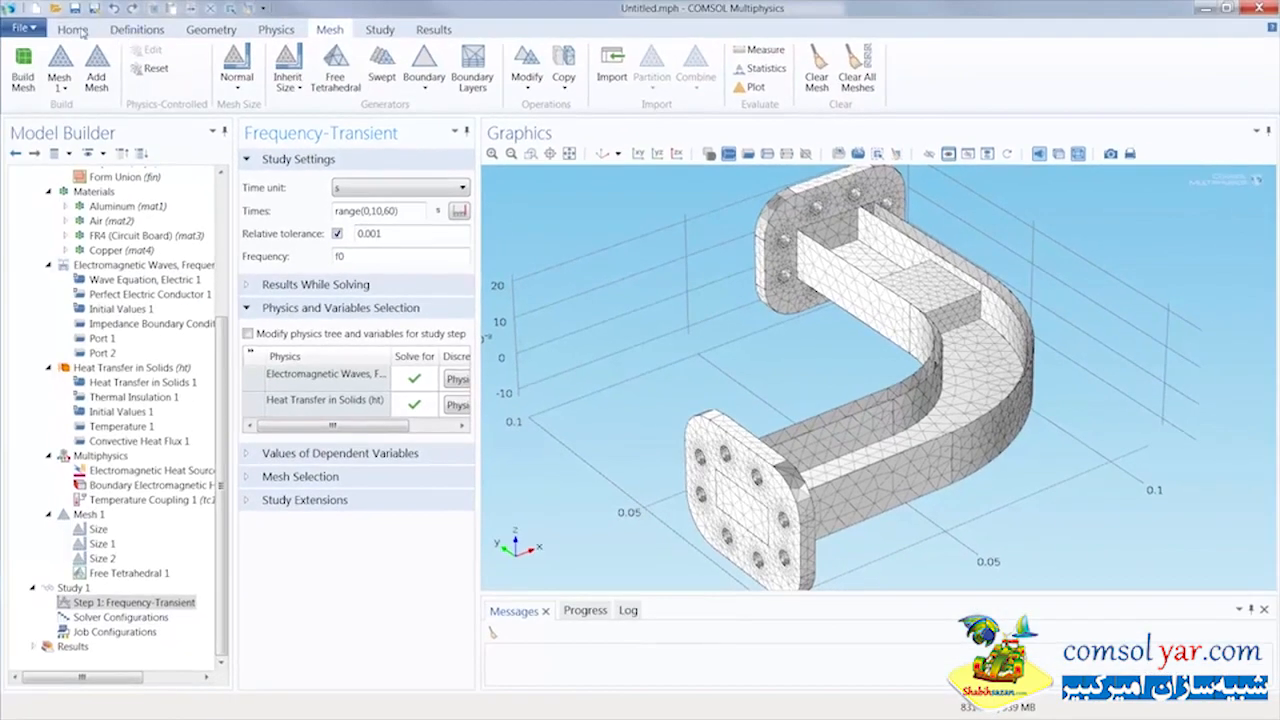
# Compute the study and inspect the electric field norm plot along the waveguide bend
pyautogui.click(80, 30)
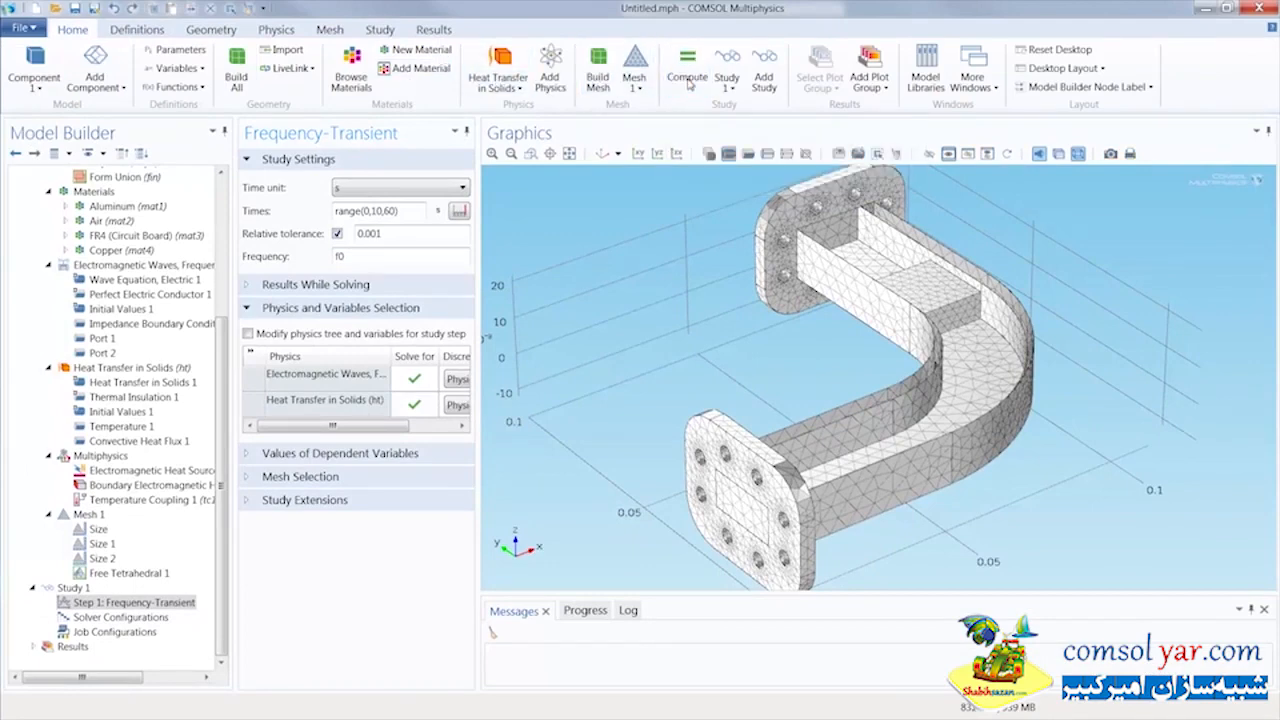
pyautogui.press('F8')
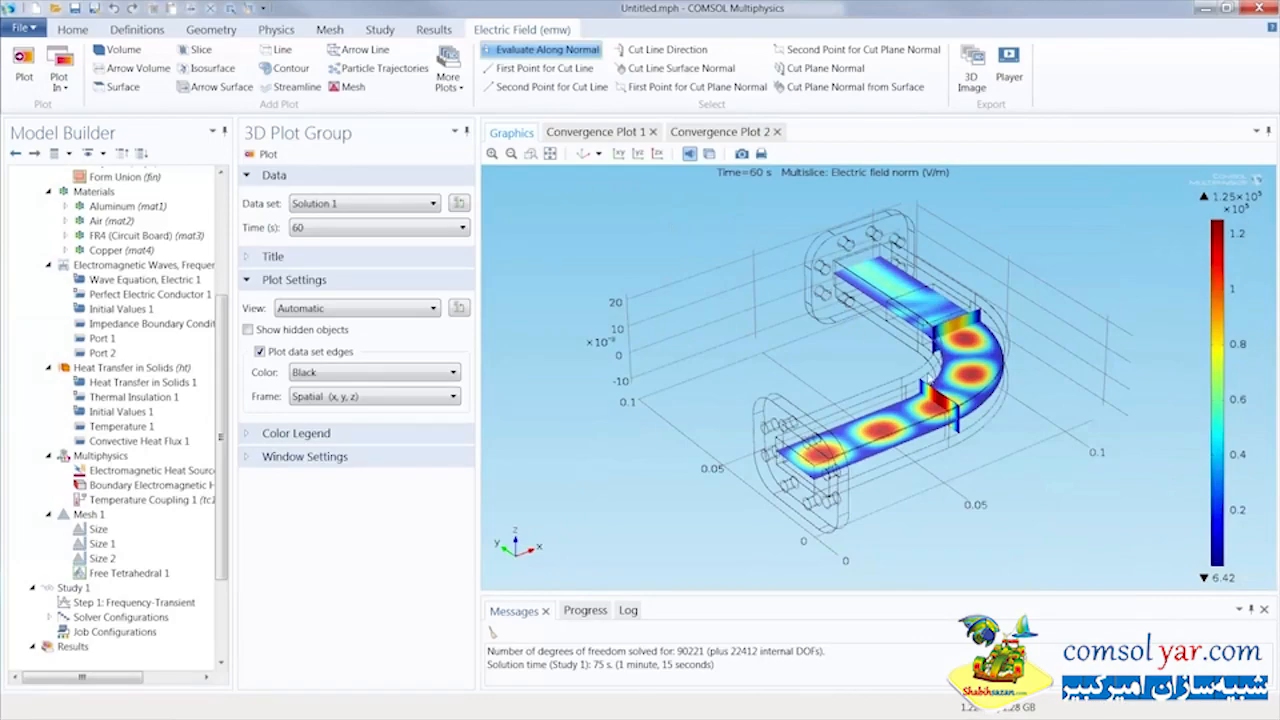
pyautogui.scroll(3, 990, 431)
pyautogui.moveTo(980, 322); pyautogui.dragTo(970, 438)
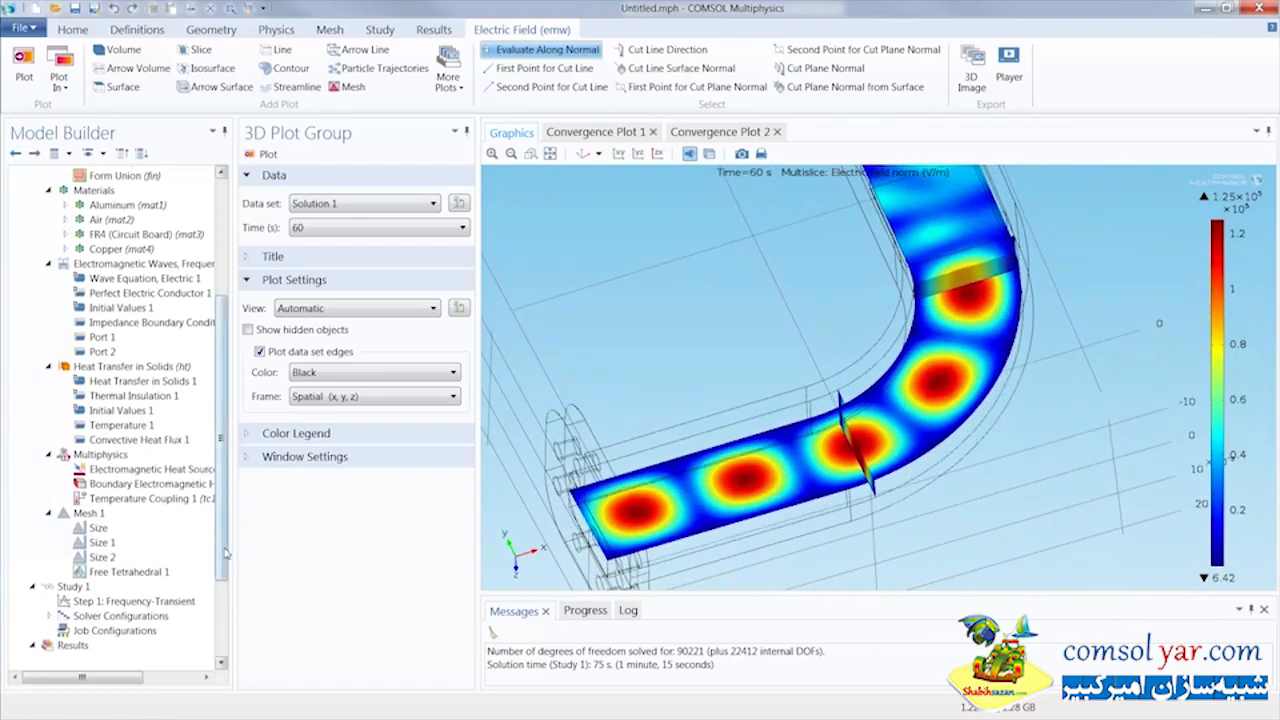
# Show the Temperature (ht) plot, examine the temperature around the dielectric block and restore the default 3D view
pyautogui.scroll(-3, 212, 527)
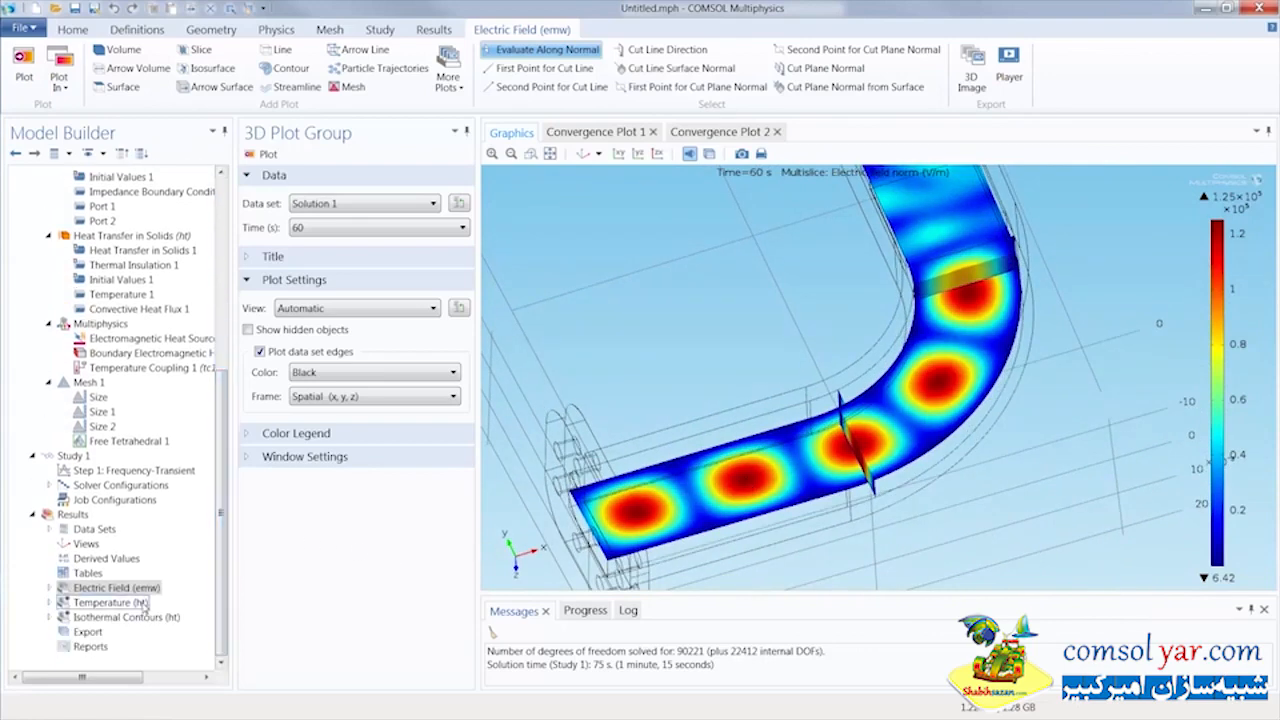
pyautogui.click(110, 602)
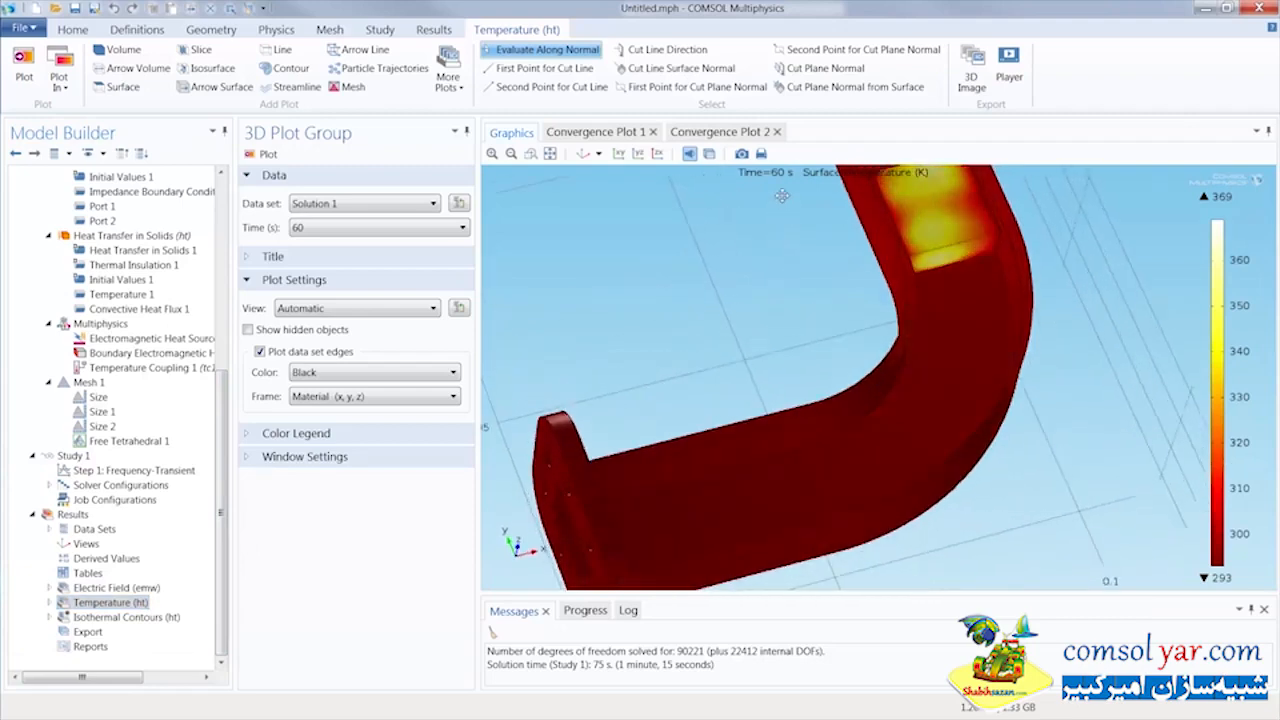
pyautogui.moveTo(796, 146); pyautogui.dragTo(770, 204)
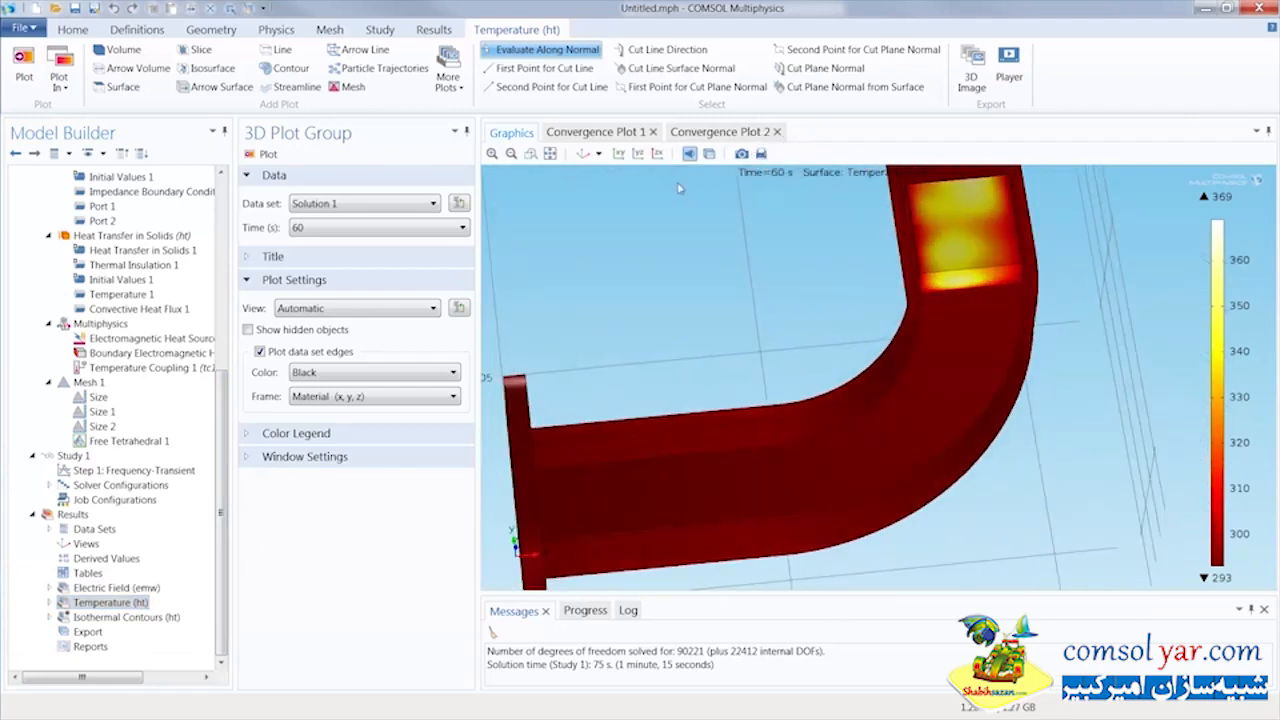
pyautogui.click(585, 154)
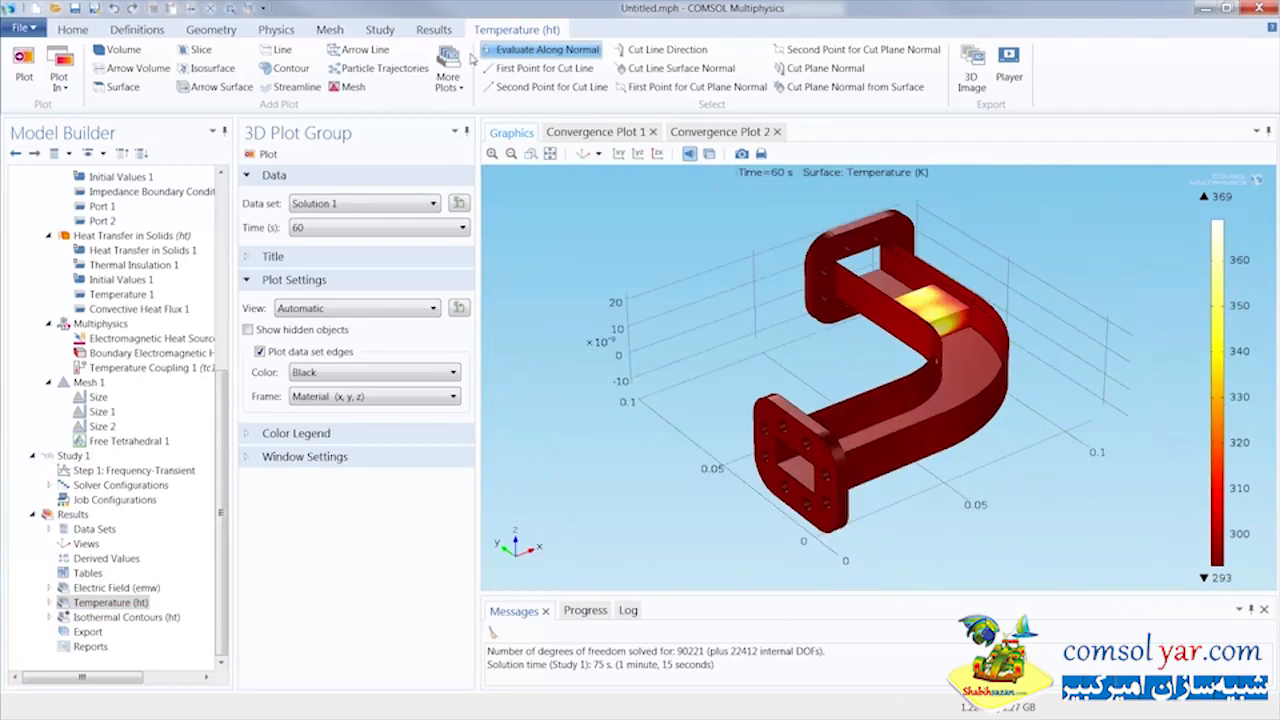
# Add a Volume Maximum derived value and select the dielectric block, domain 3, for it
pyautogui.click(435, 30)
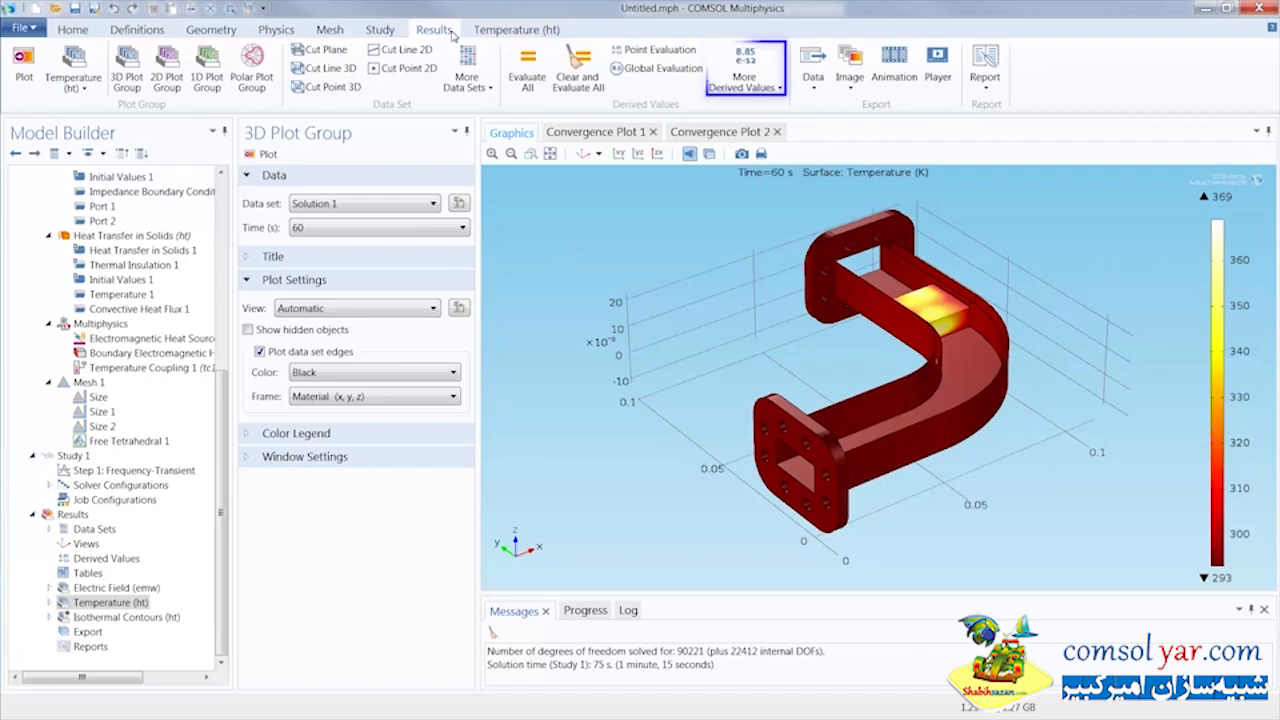
pyautogui.click(744, 80)
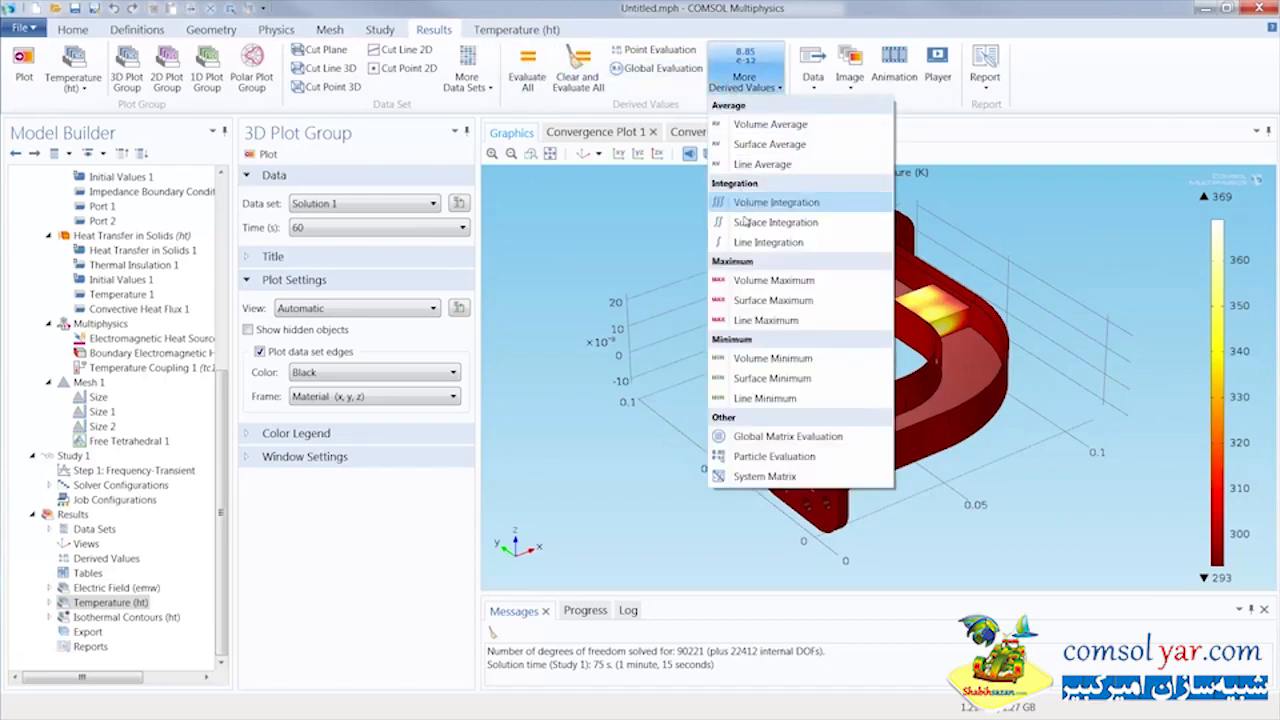
pyautogui.click(755, 283)
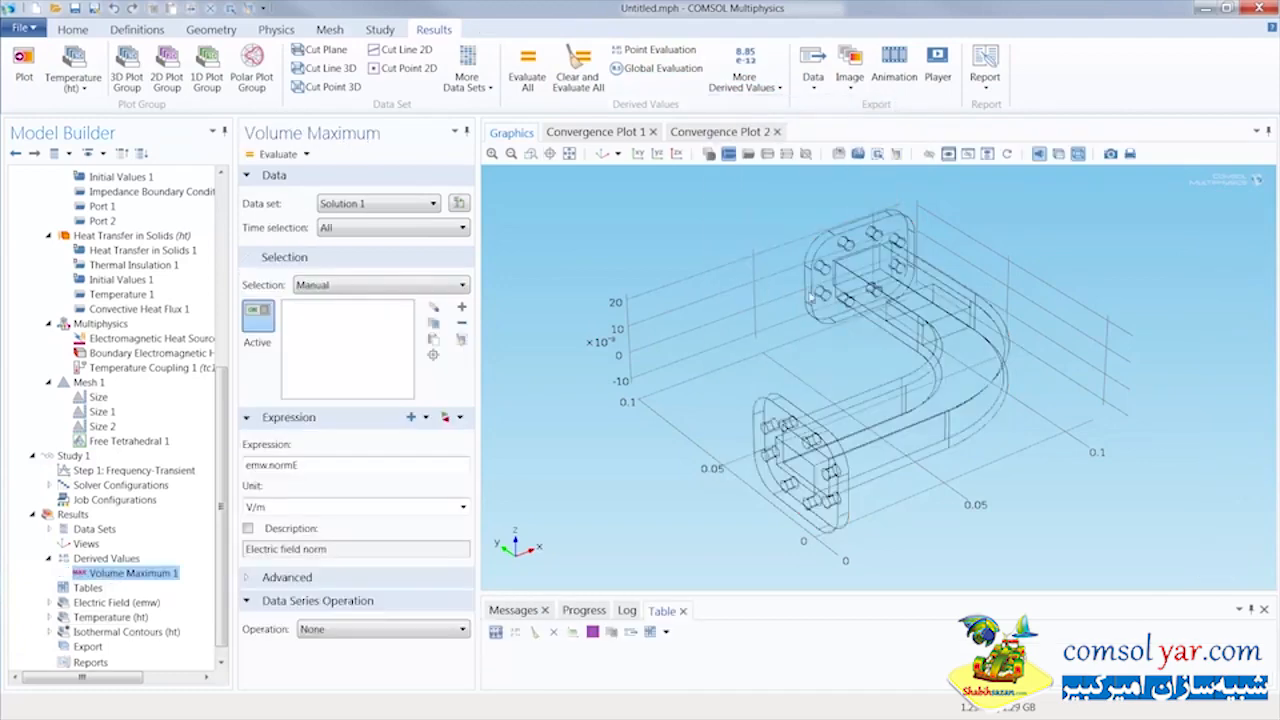
pyautogui.click(925, 310)
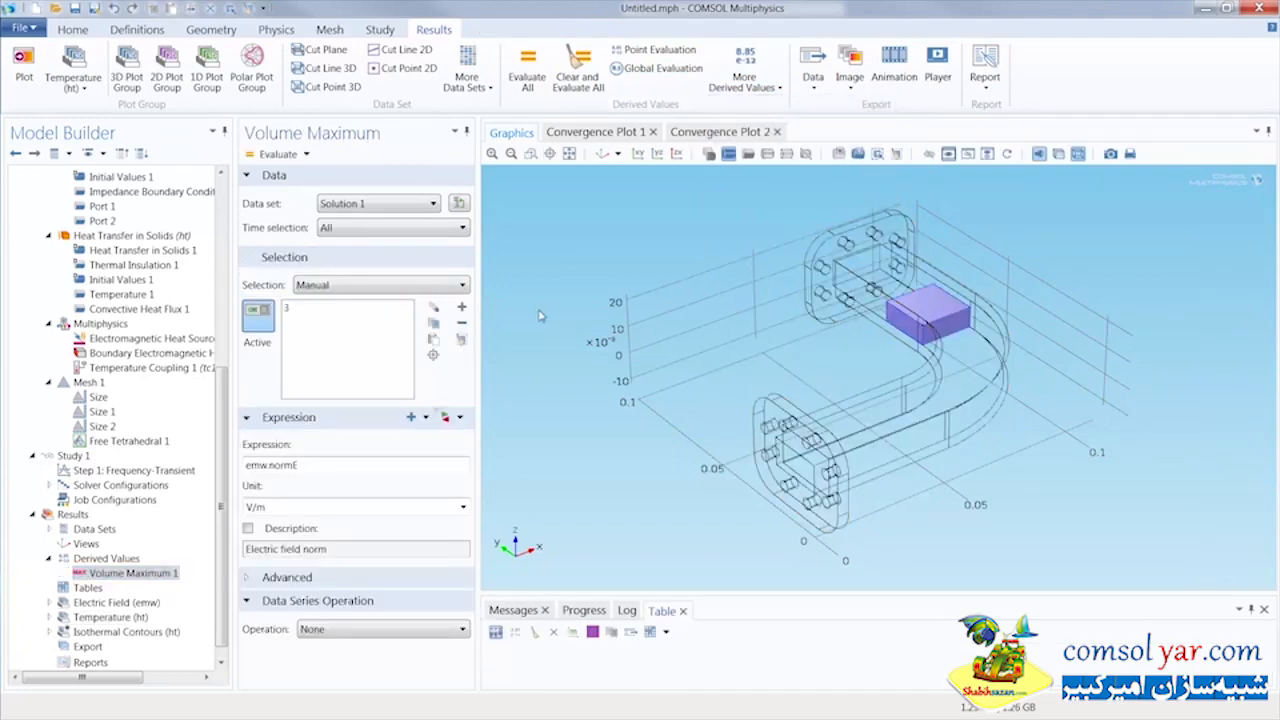
# Replace the Volume Maximum expression with the Heat Transfer in Solids temperature variable T
pyautogui.click(460, 418)
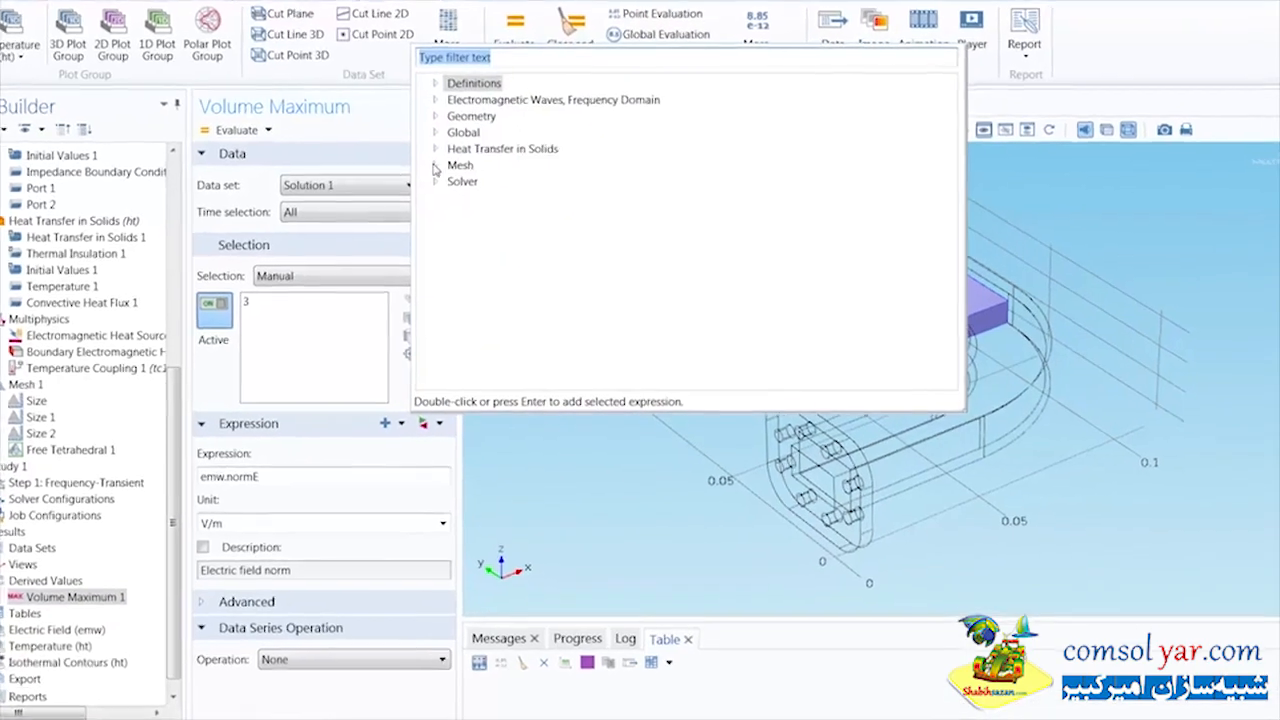
pyautogui.click(456, 171)
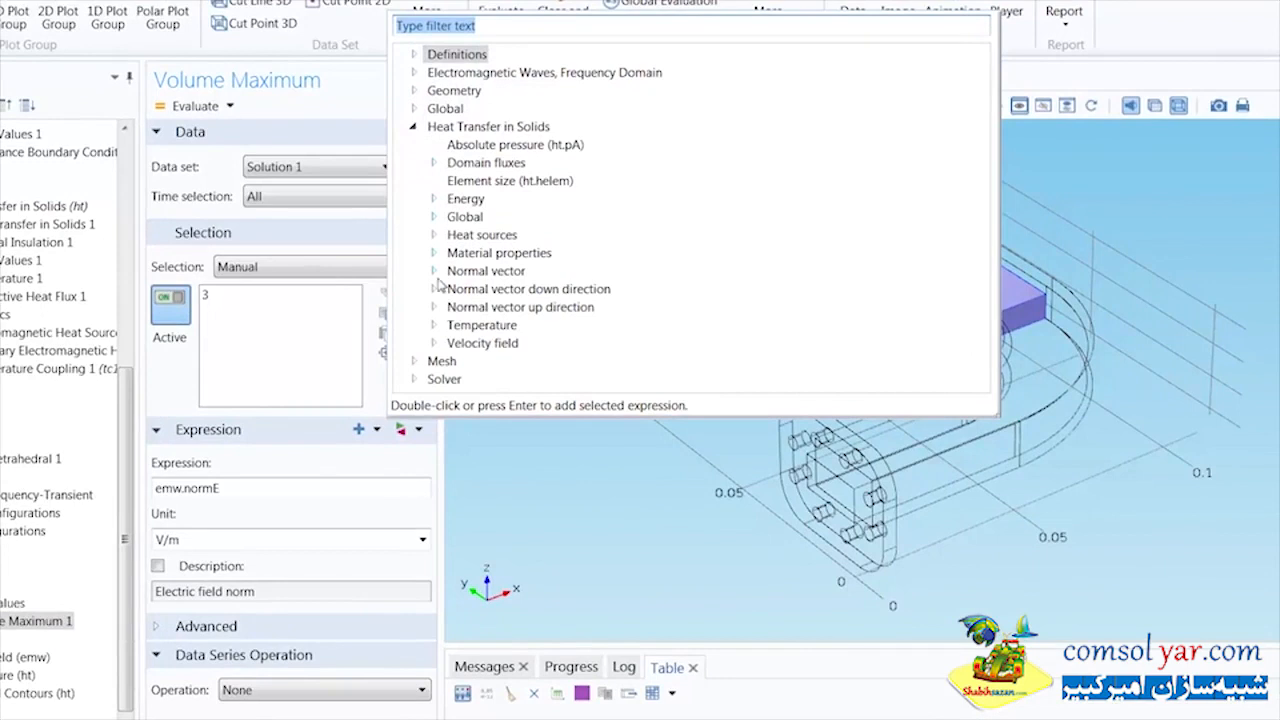
pyautogui.click(434, 325)
pyautogui.doubleClick(505, 343)
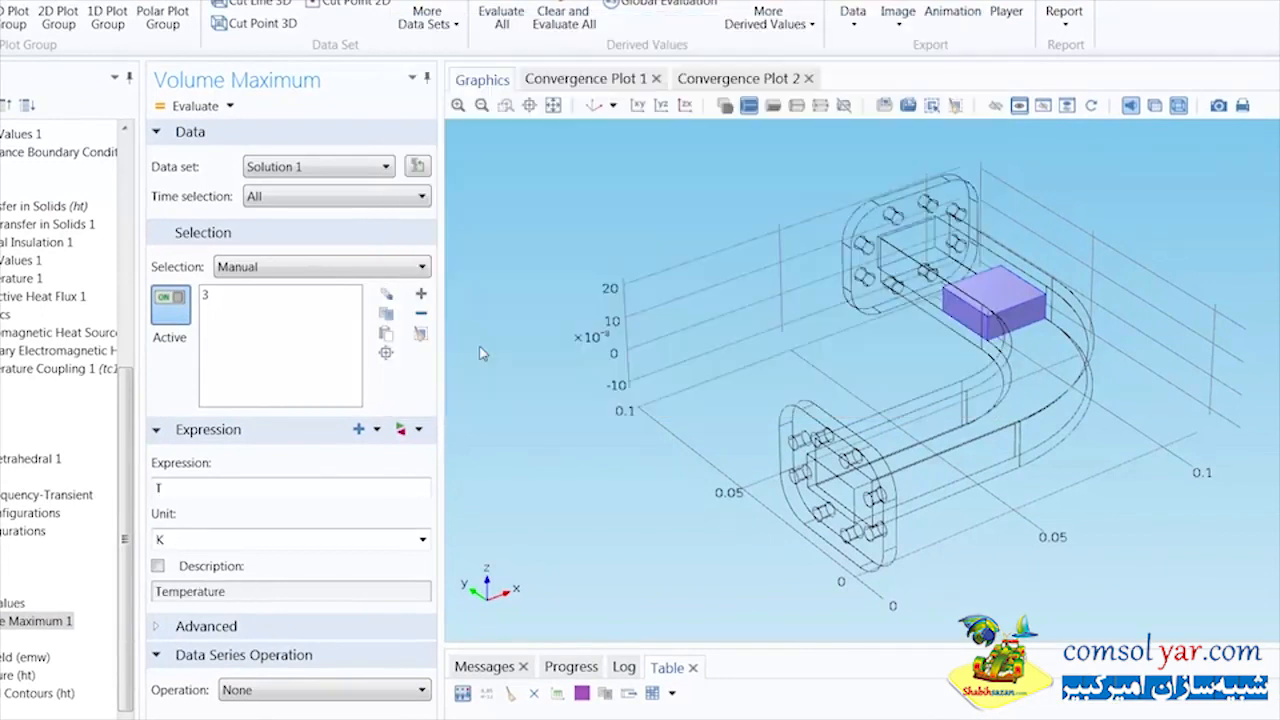
# Set the Volume Maximum unit to degC, evaluate it for all times and enlarge the results table
pyautogui.click(423, 539)
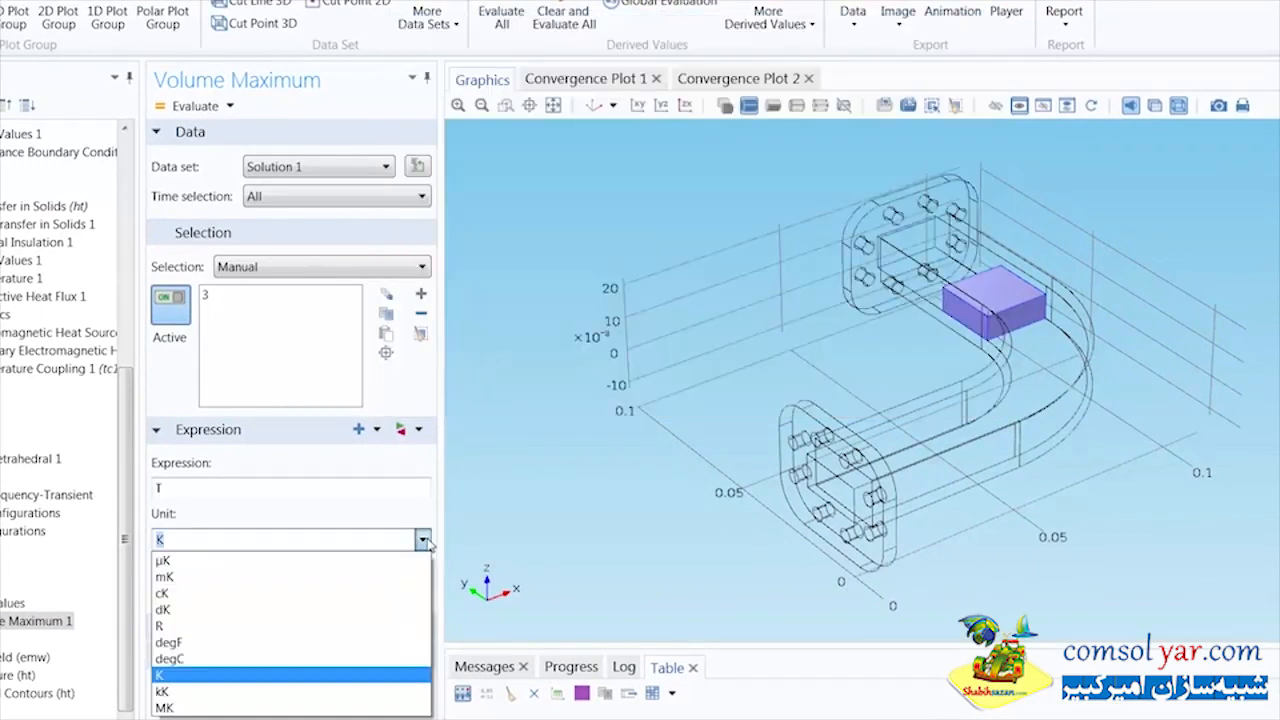
pyautogui.click(366, 658)
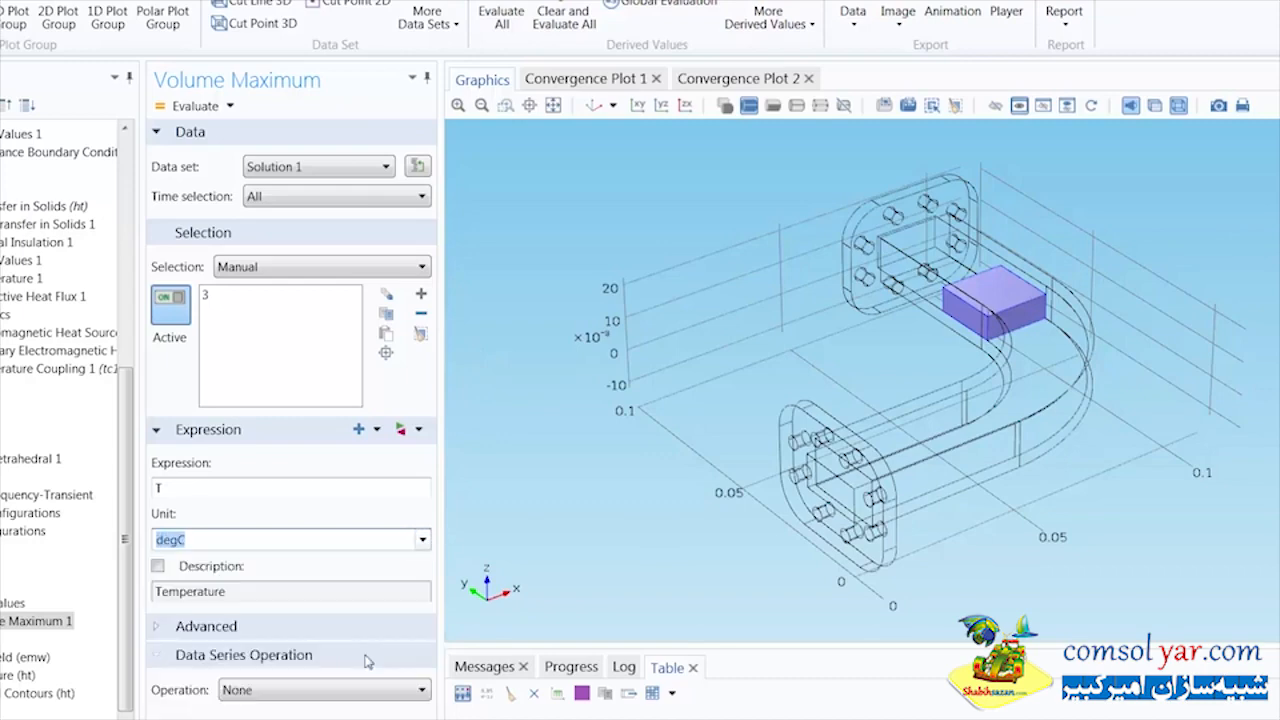
pyautogui.click(196, 107)
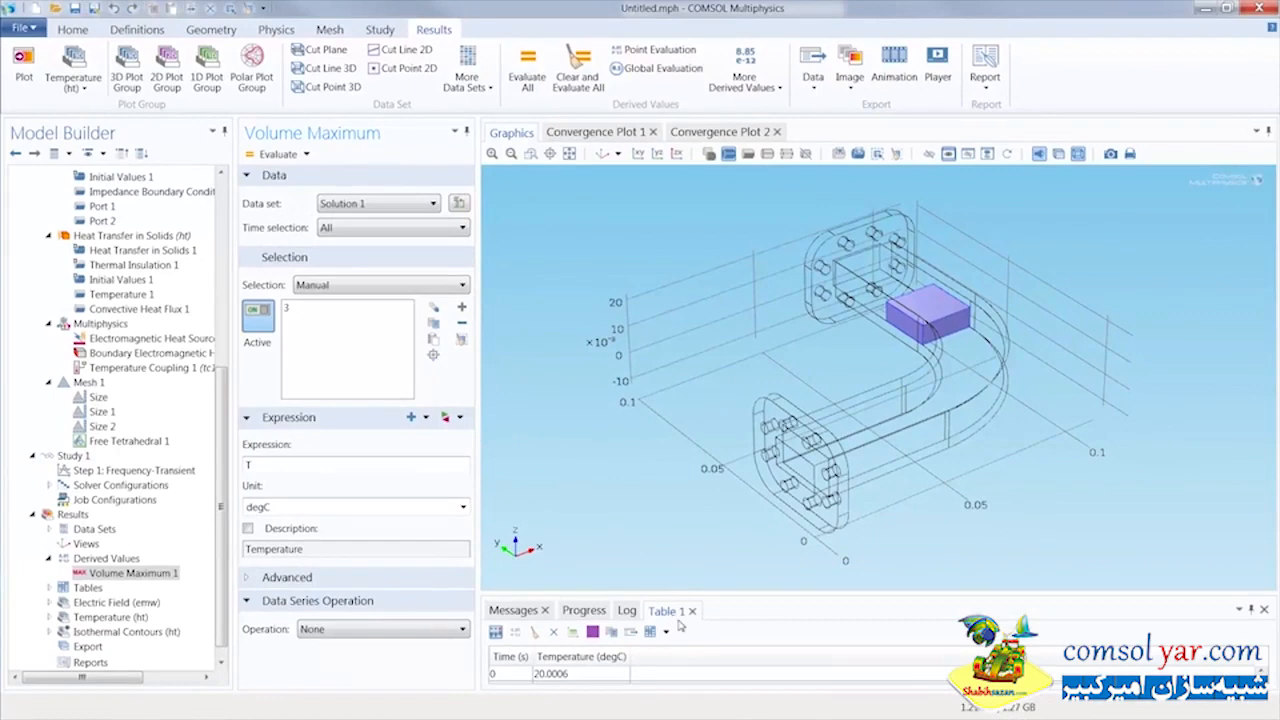
pyautogui.moveTo(714, 597); pyautogui.dragTo(710, 498)
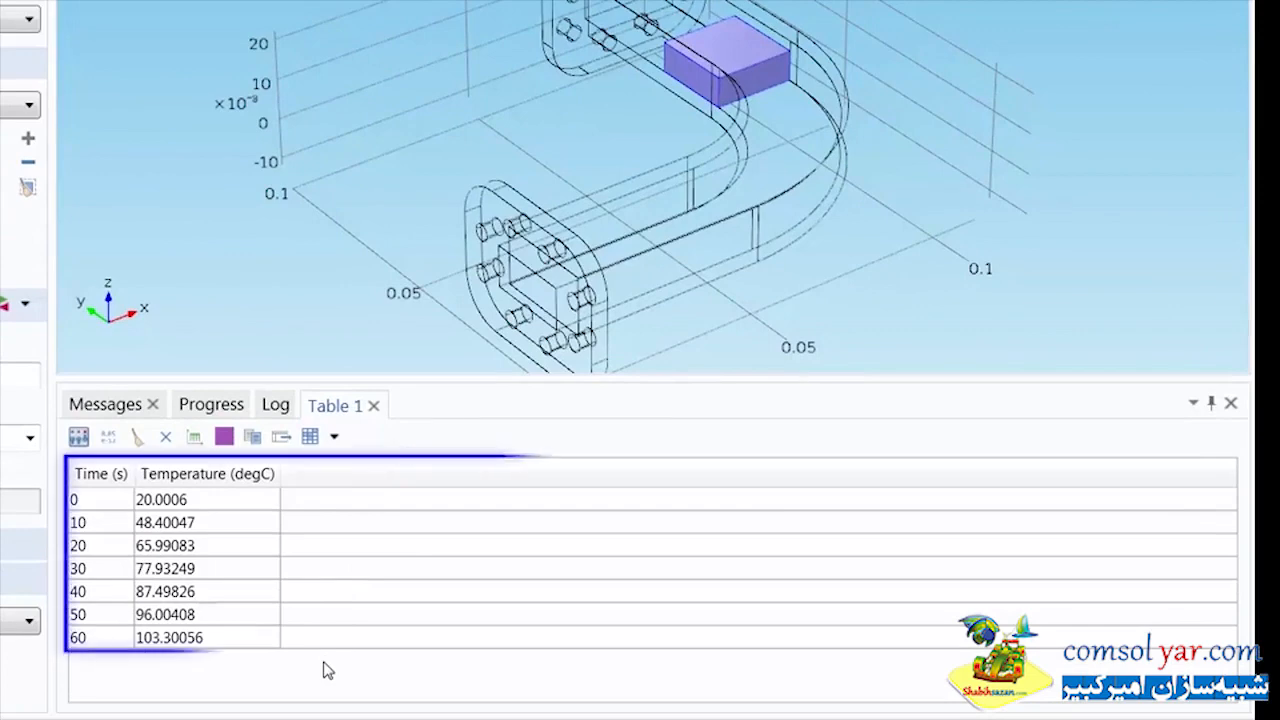
# Plot the maximum temperature results in Table 1 as a table graph and reset the desktop layout
pyautogui.click(193, 438)
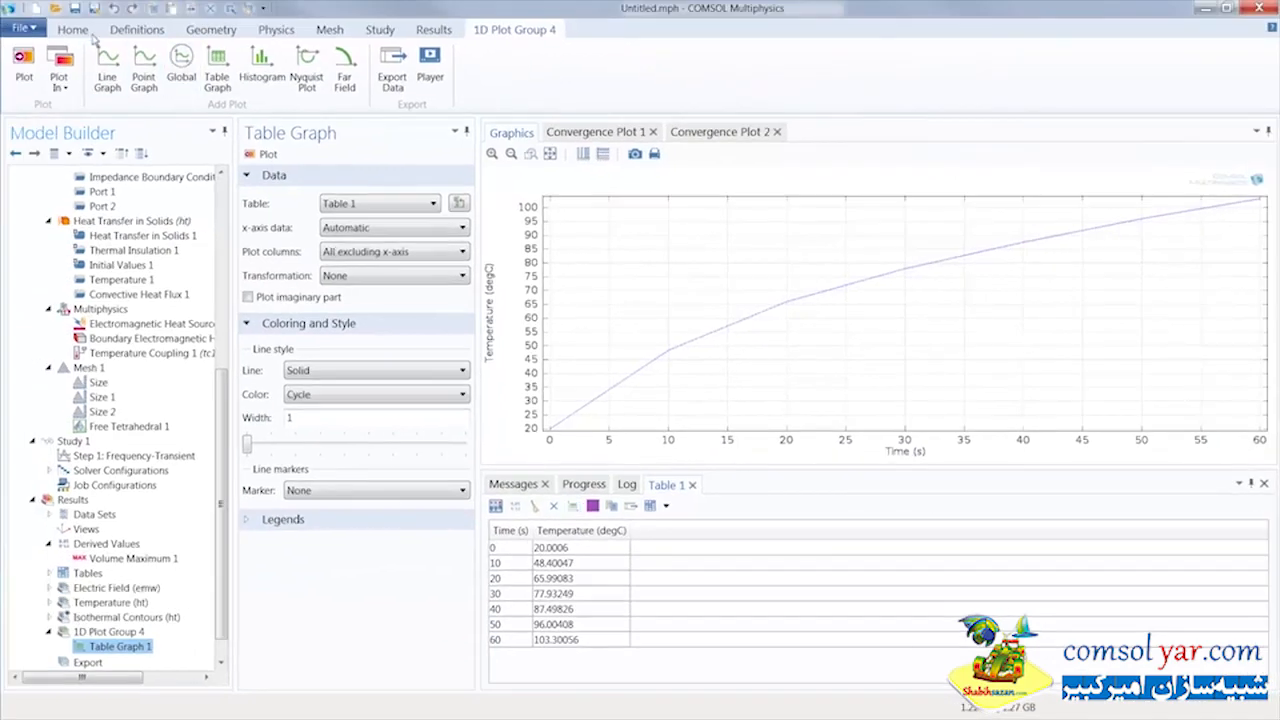
pyautogui.click(75, 30)
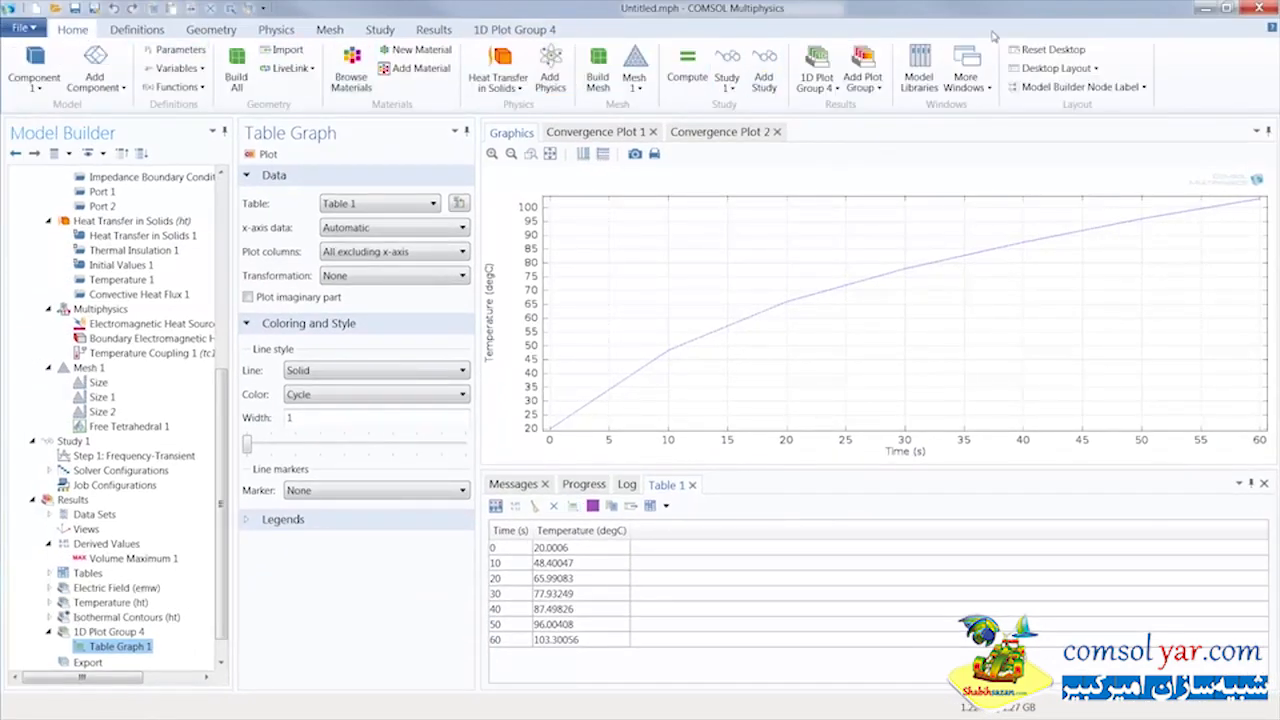
pyautogui.click(1025, 50)
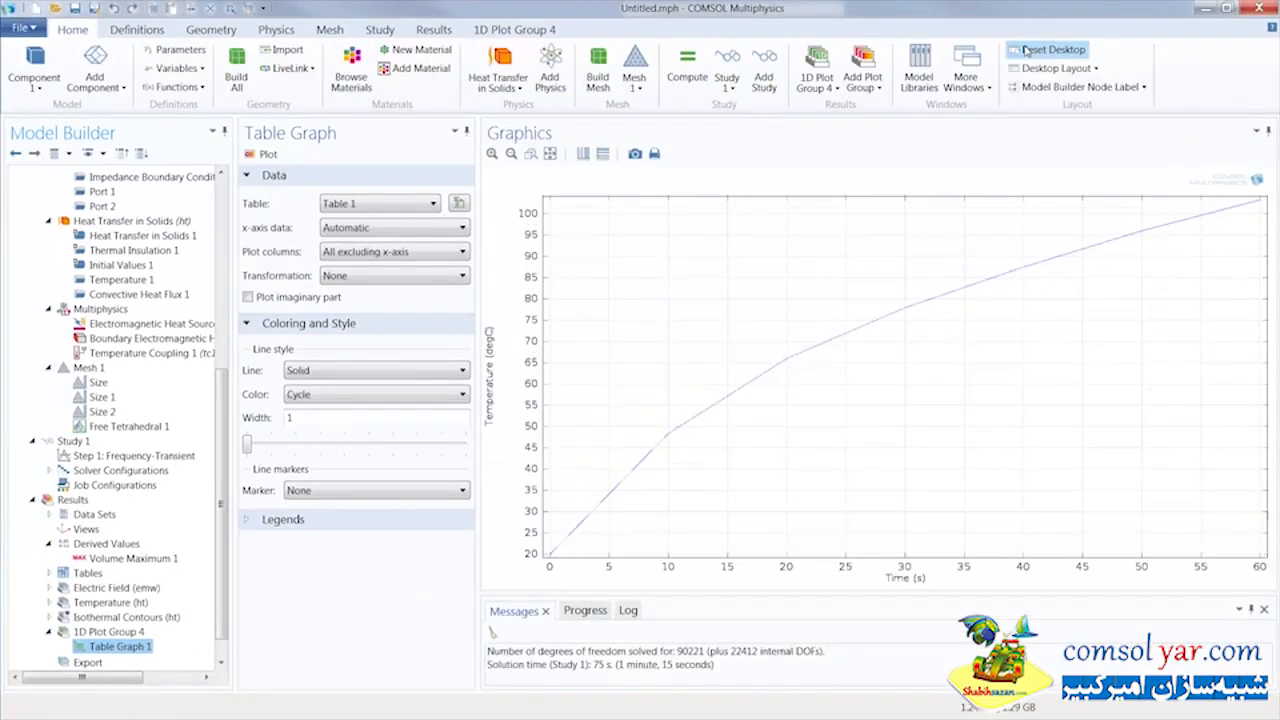
pyautogui.click(532, 32)
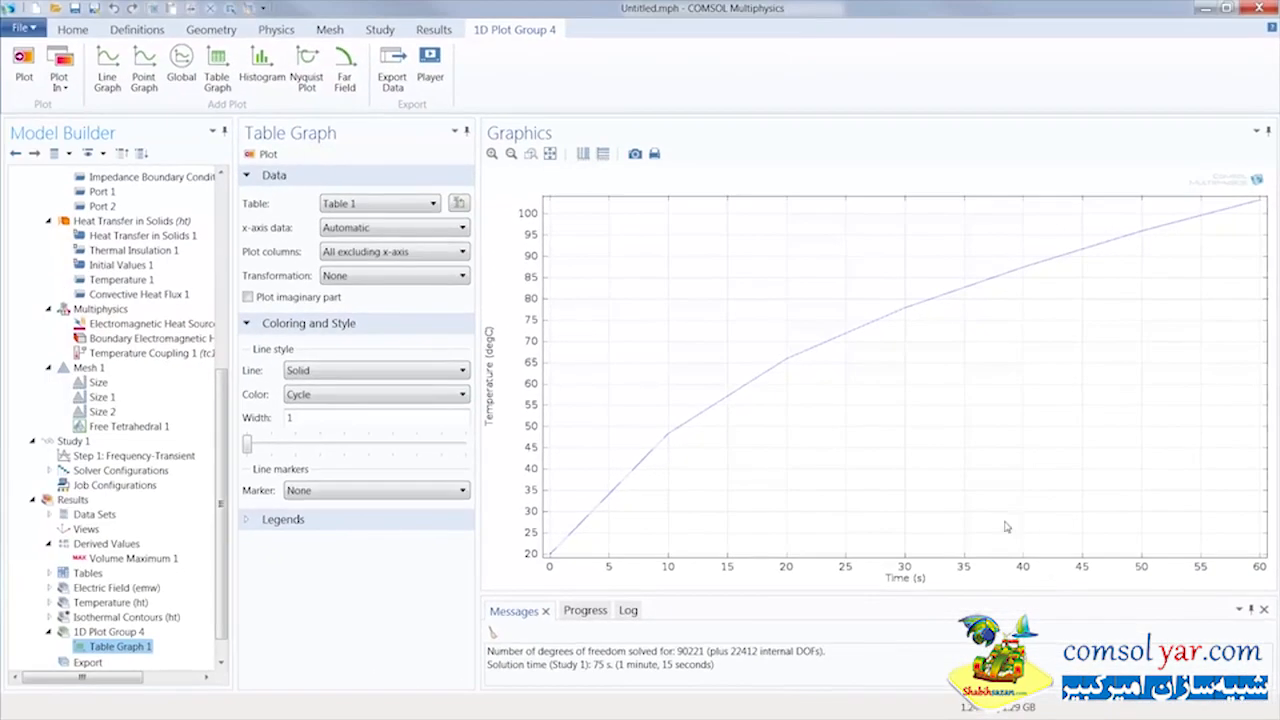
# Add a Global Evaluation derived value and replace its expression with the S-parameter, 11 component (emw.S11)
pyautogui.click(434, 29)
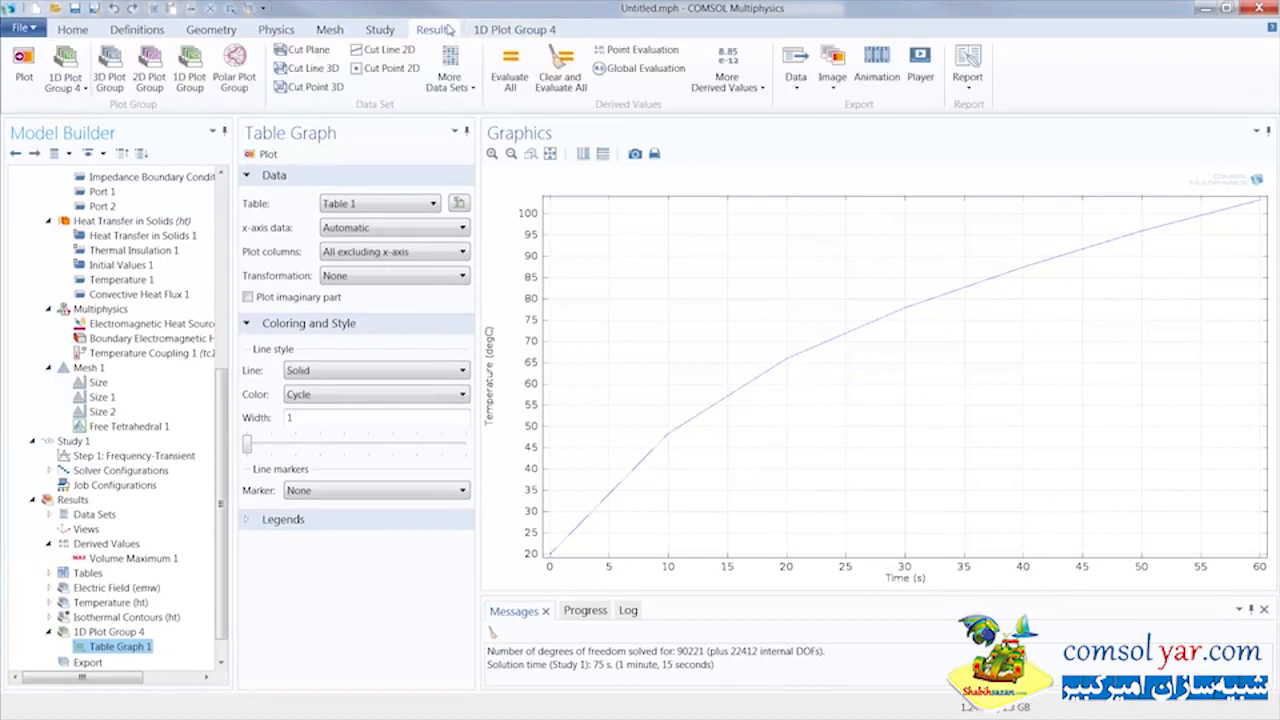
pyautogui.click(640, 68)
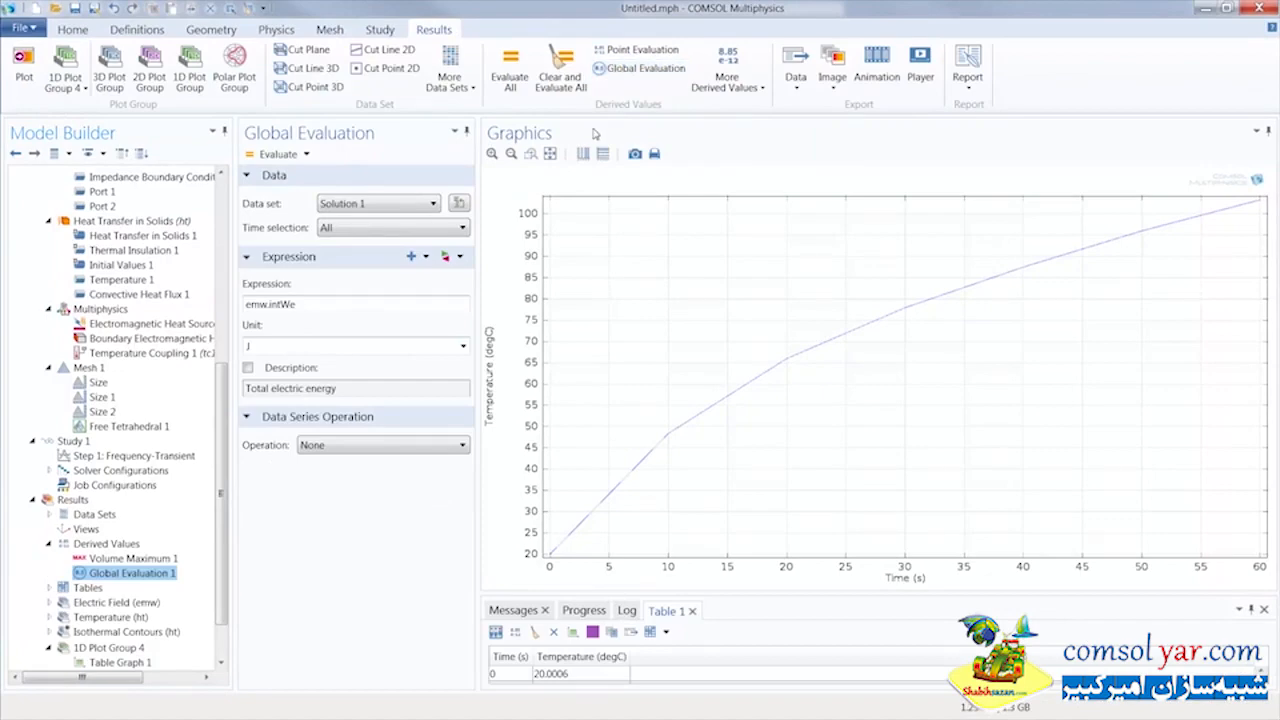
pyautogui.click(459, 257)
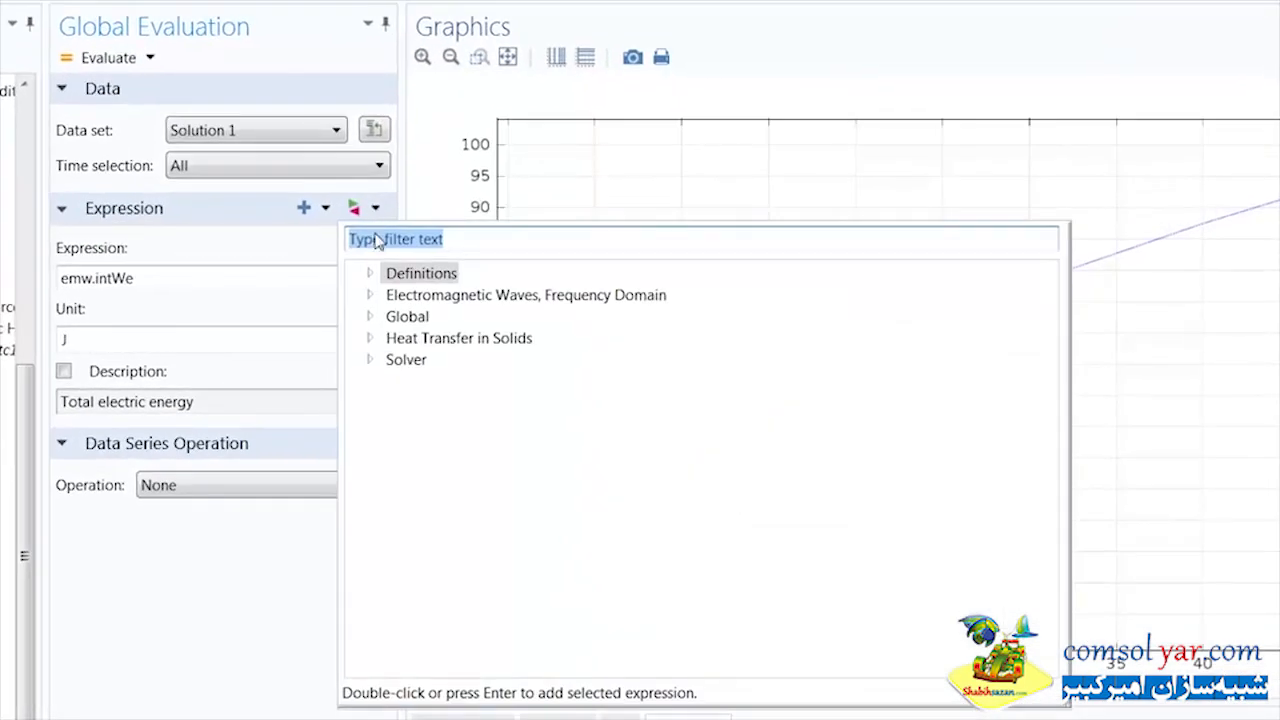
pyautogui.click(369, 295)
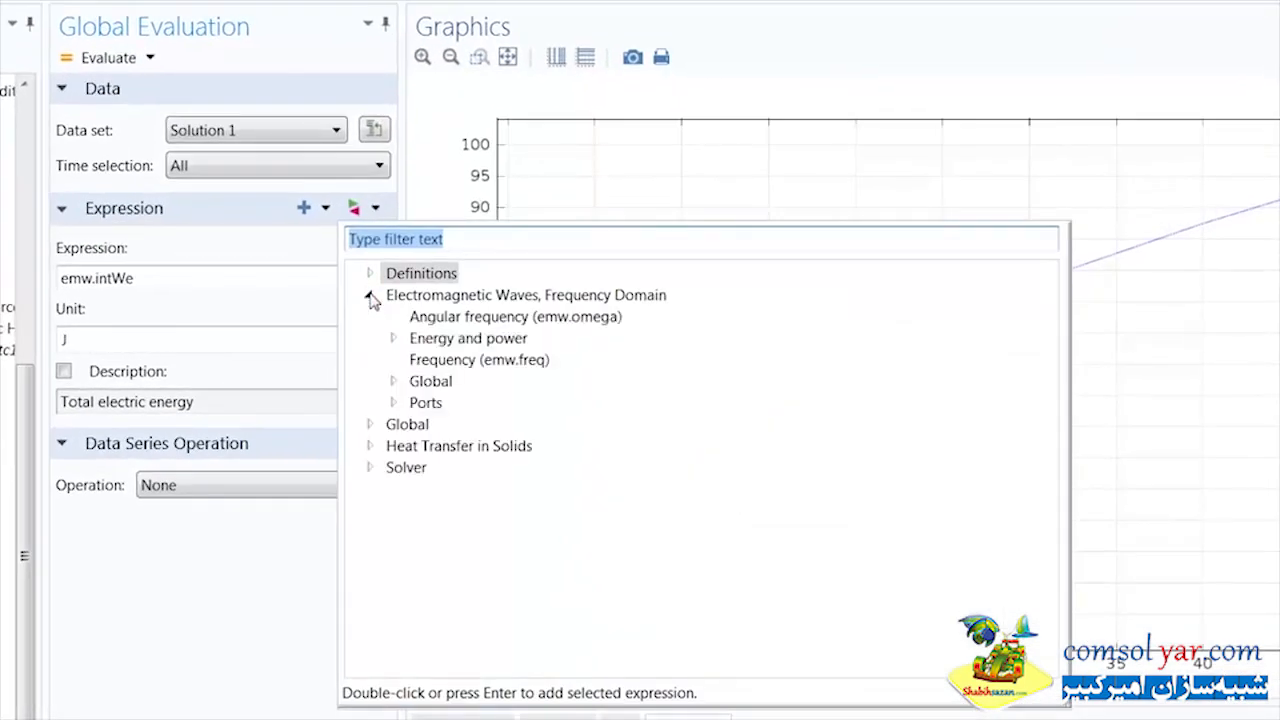
pyautogui.click(393, 403)
pyautogui.click(416, 467)
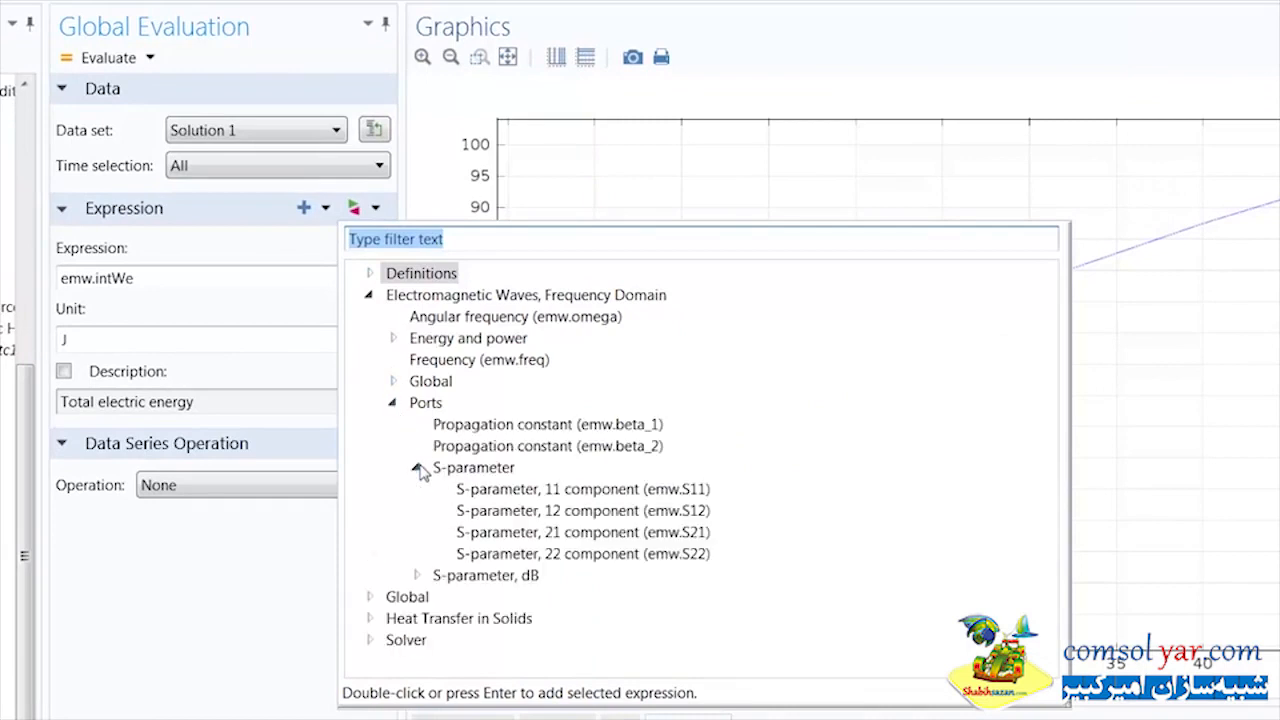
pyautogui.click(468, 493)
pyautogui.doubleClick(470, 490)
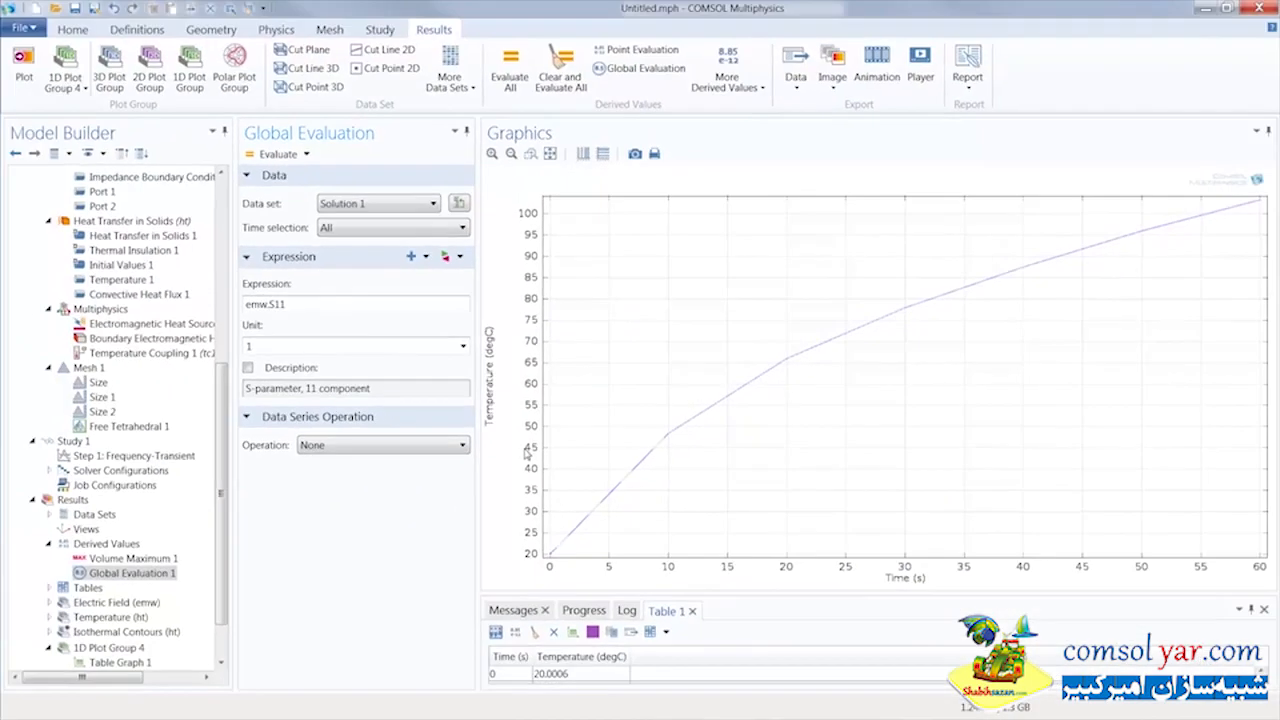
# Evaluate the S-parameter for all times, enlarge the results table to view it, and reset the desktop layout
pyautogui.click(279, 155)
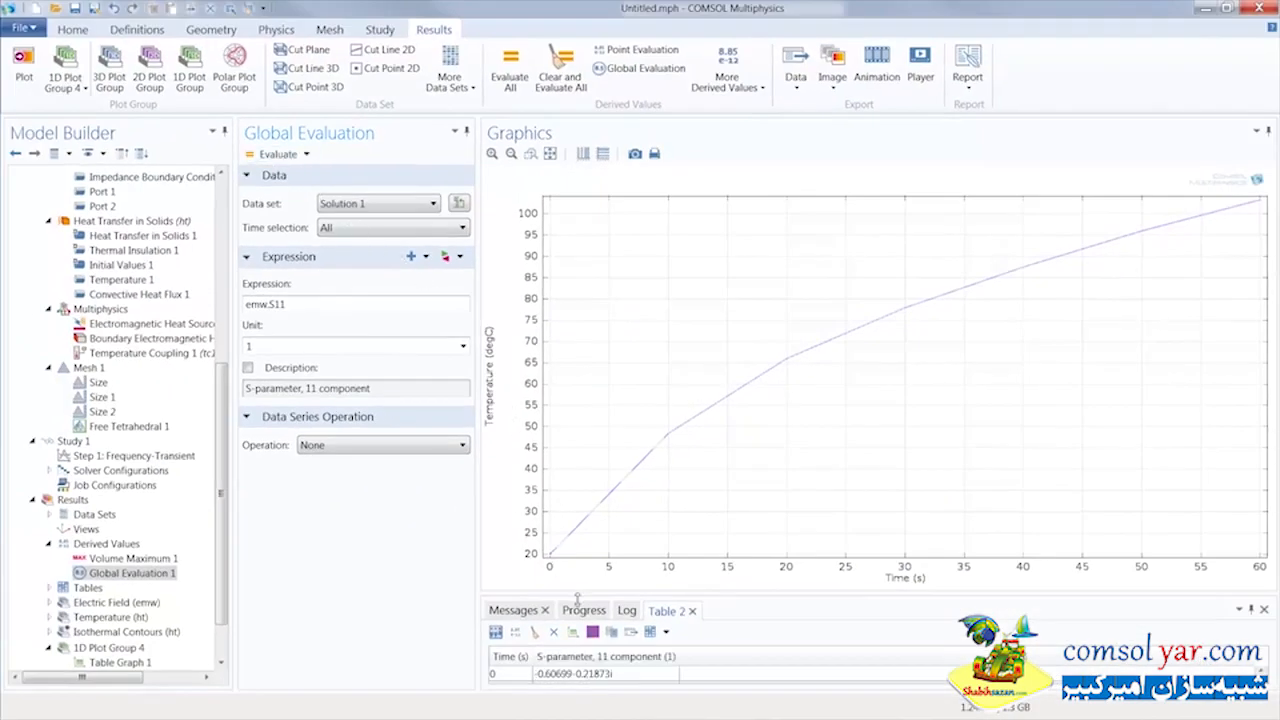
pyautogui.moveTo(577, 598); pyautogui.dragTo(569, 513)
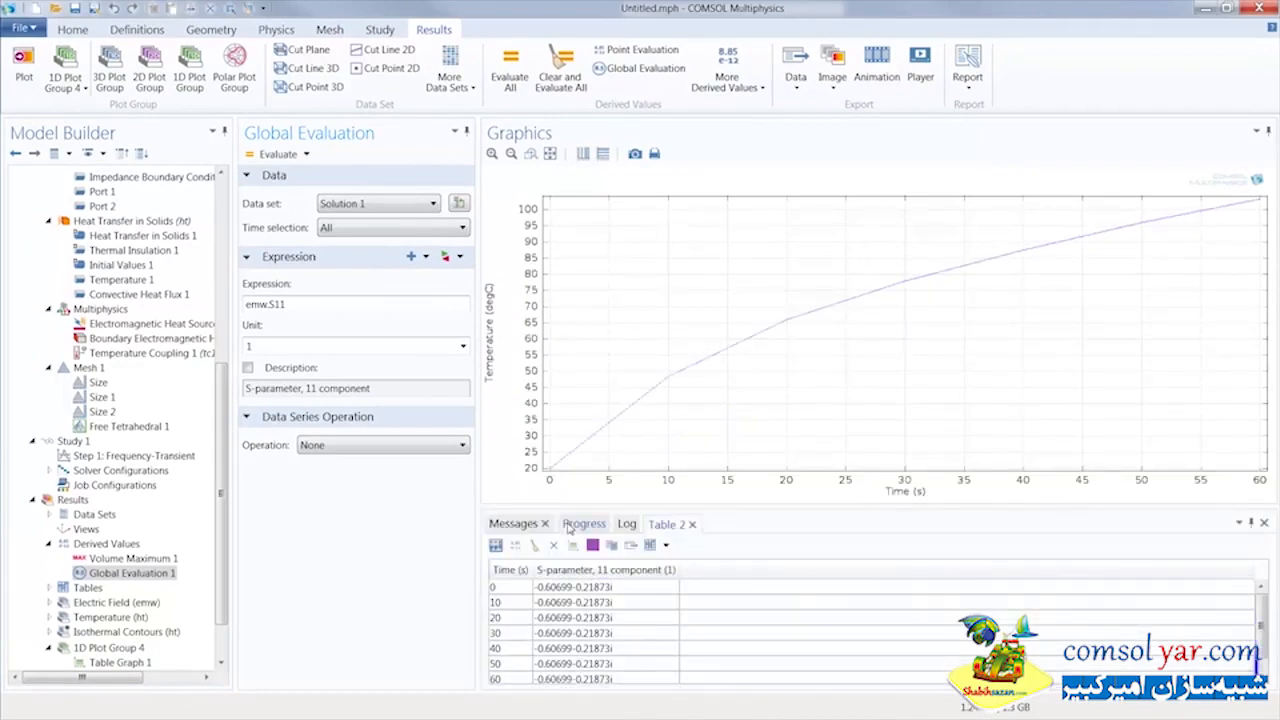
pyautogui.click(66, 30)
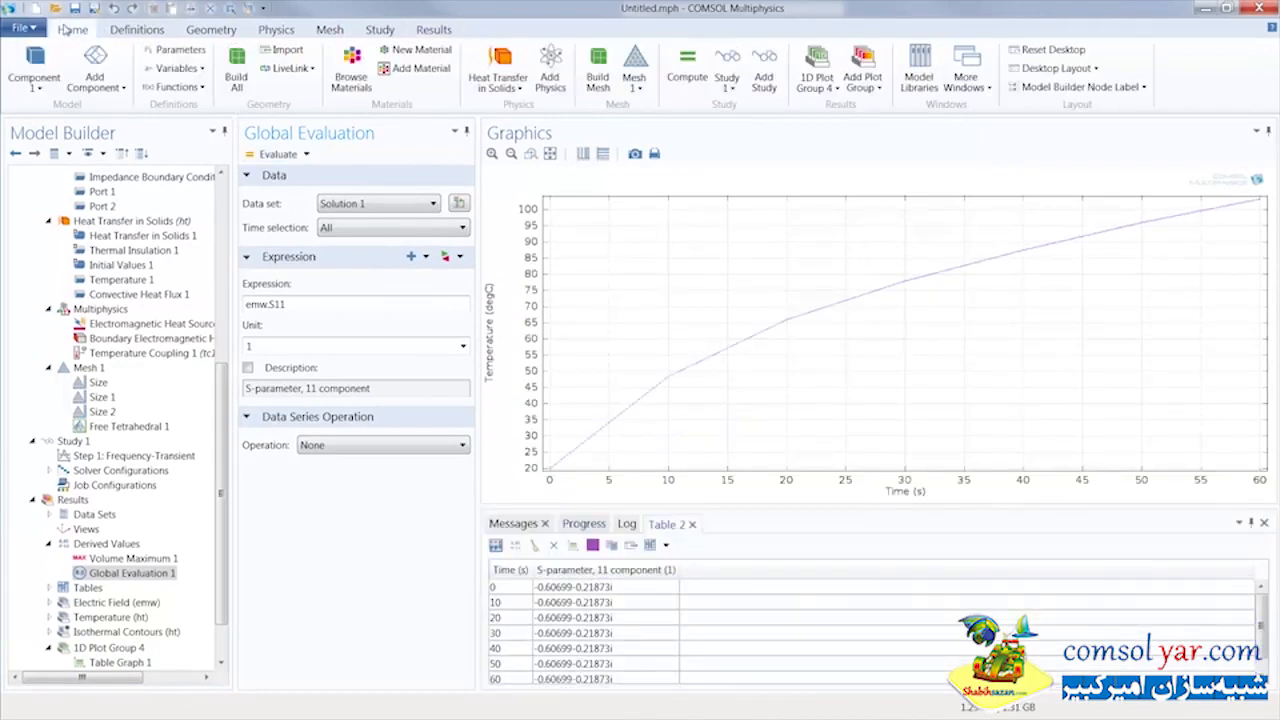
pyautogui.click(1045, 49)
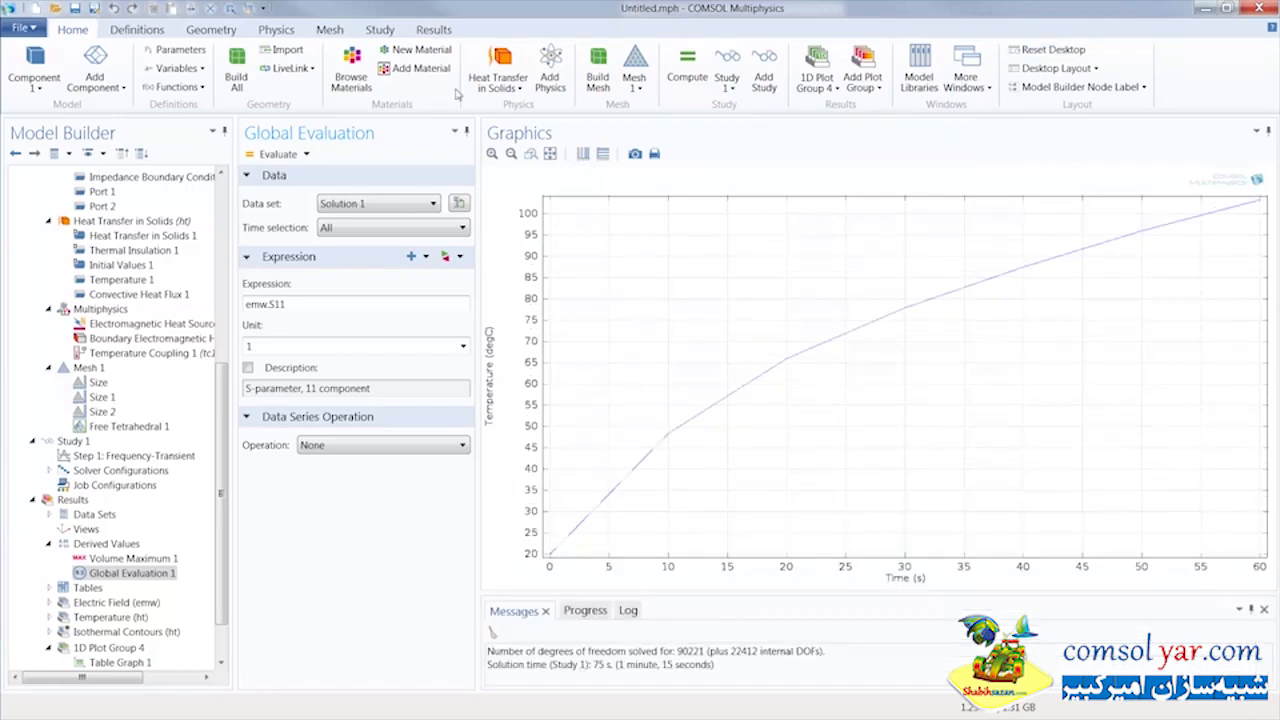
# Add a Volume Integration derived value and select the dielectric block, domain 3, for it
pyautogui.click(434, 29)
pyautogui.click(738, 88)
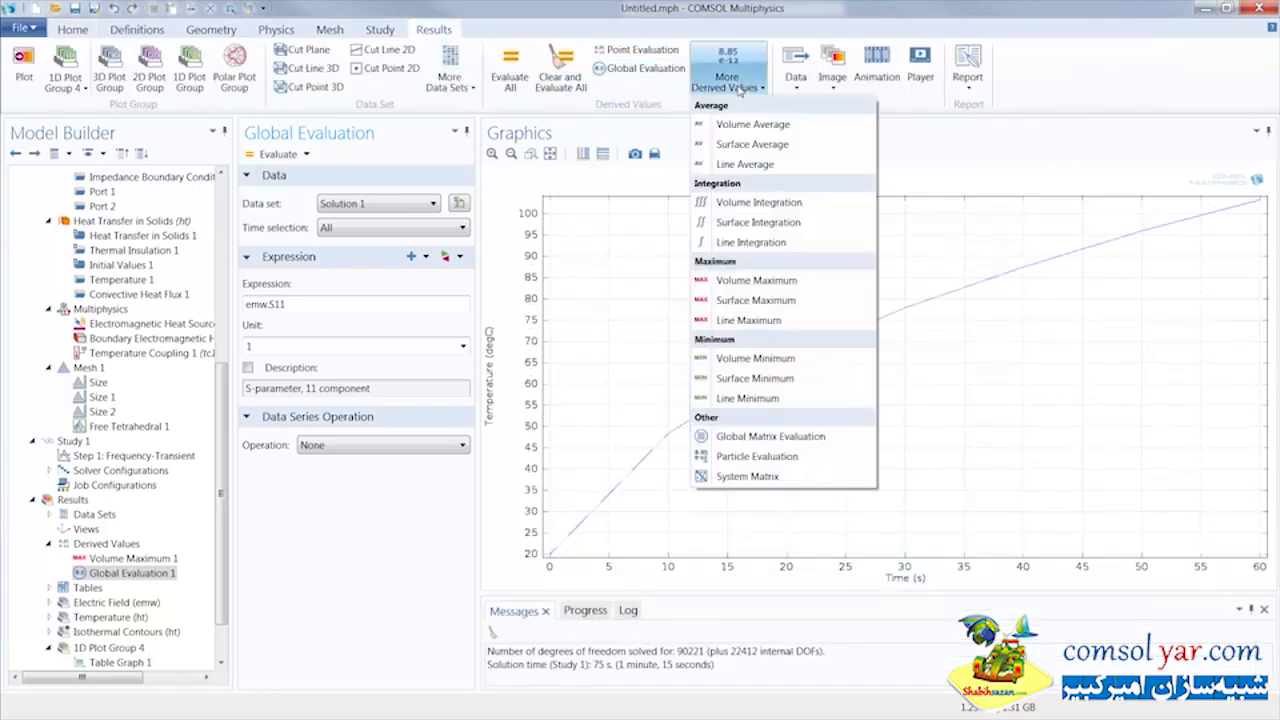
pyautogui.click(740, 203)
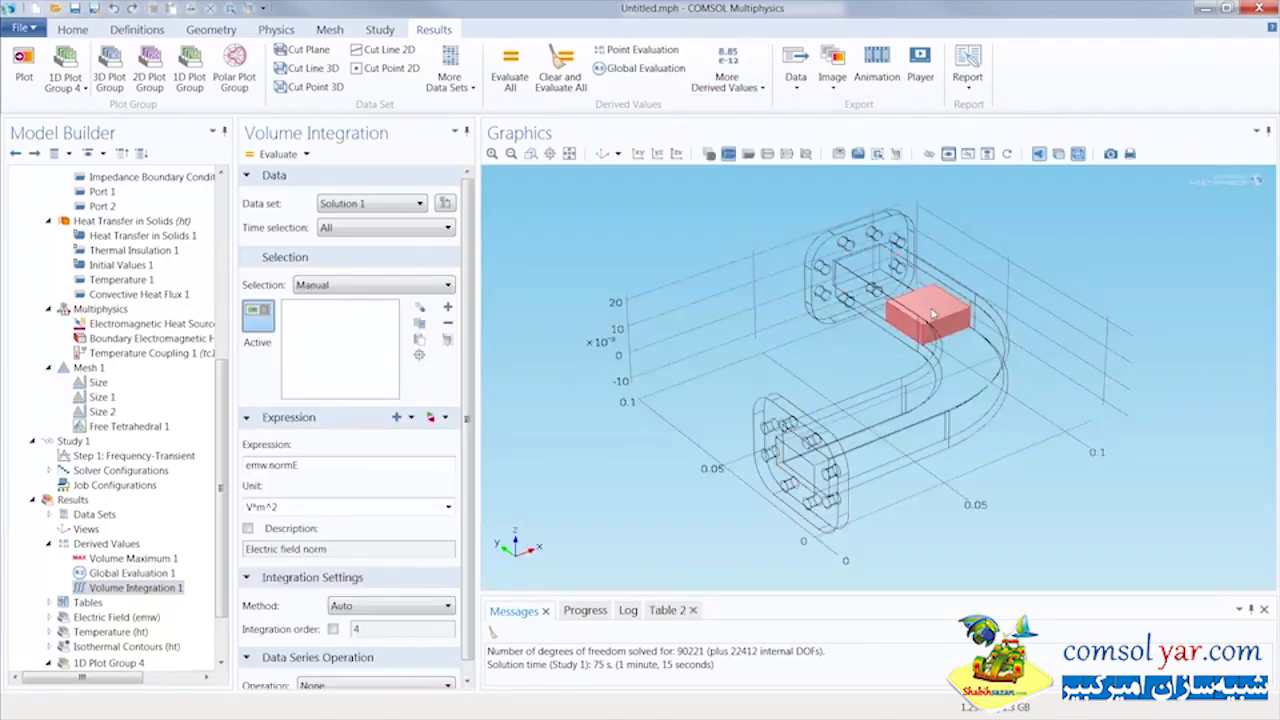
pyautogui.click(930, 314)
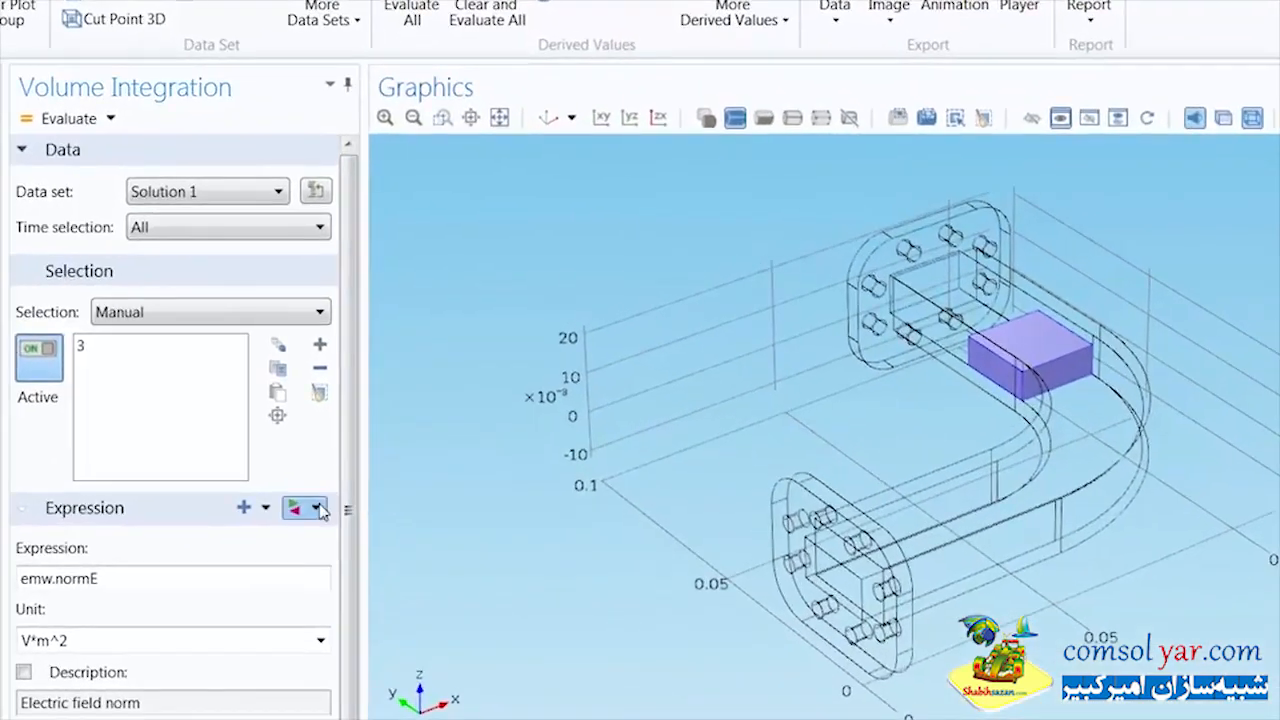
# Replace the Volume Integration expression with the electromagnetic total power dissipation density (emw.Qh) and evaluate it for all times
pyautogui.click(318, 509)
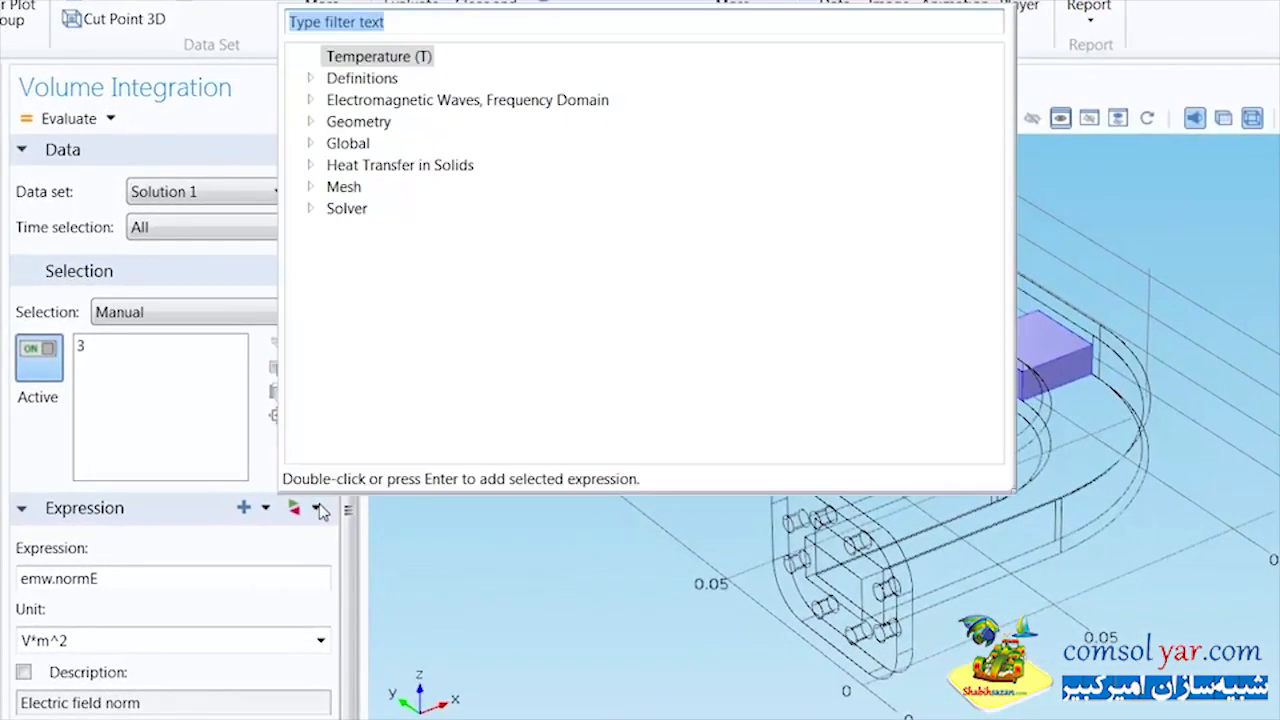
pyautogui.click(309, 101)
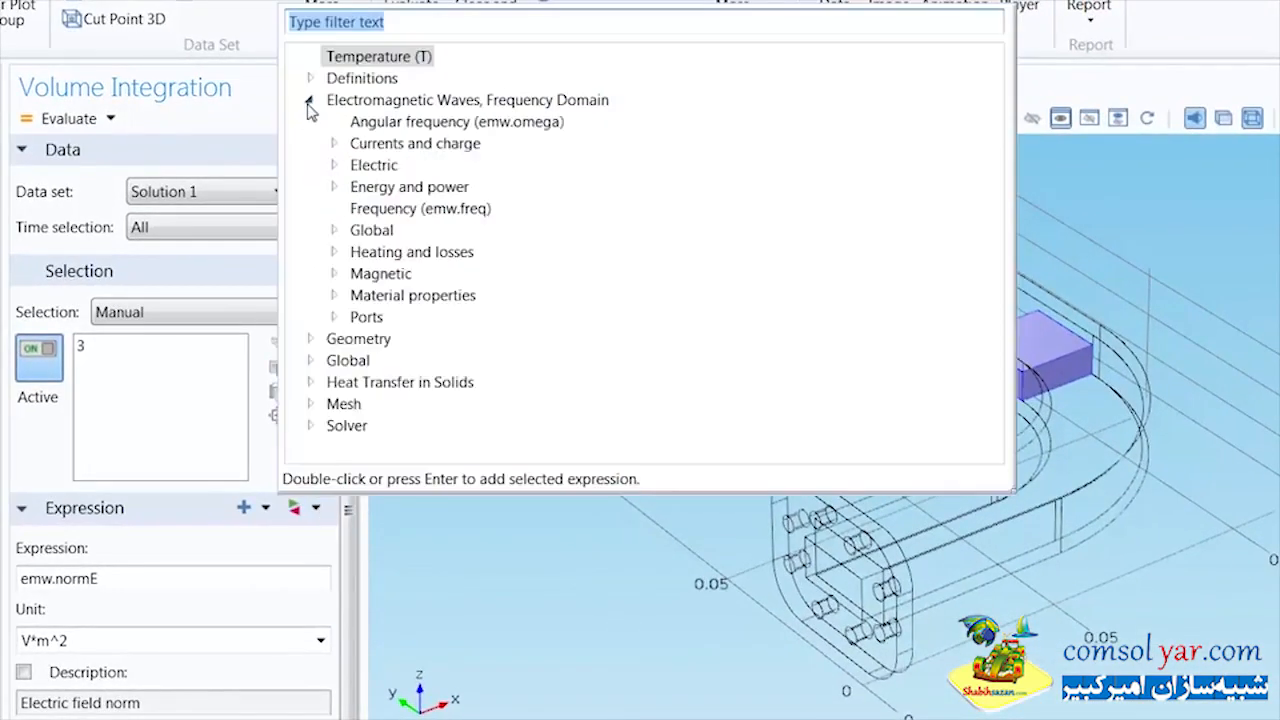
pyautogui.click(333, 253)
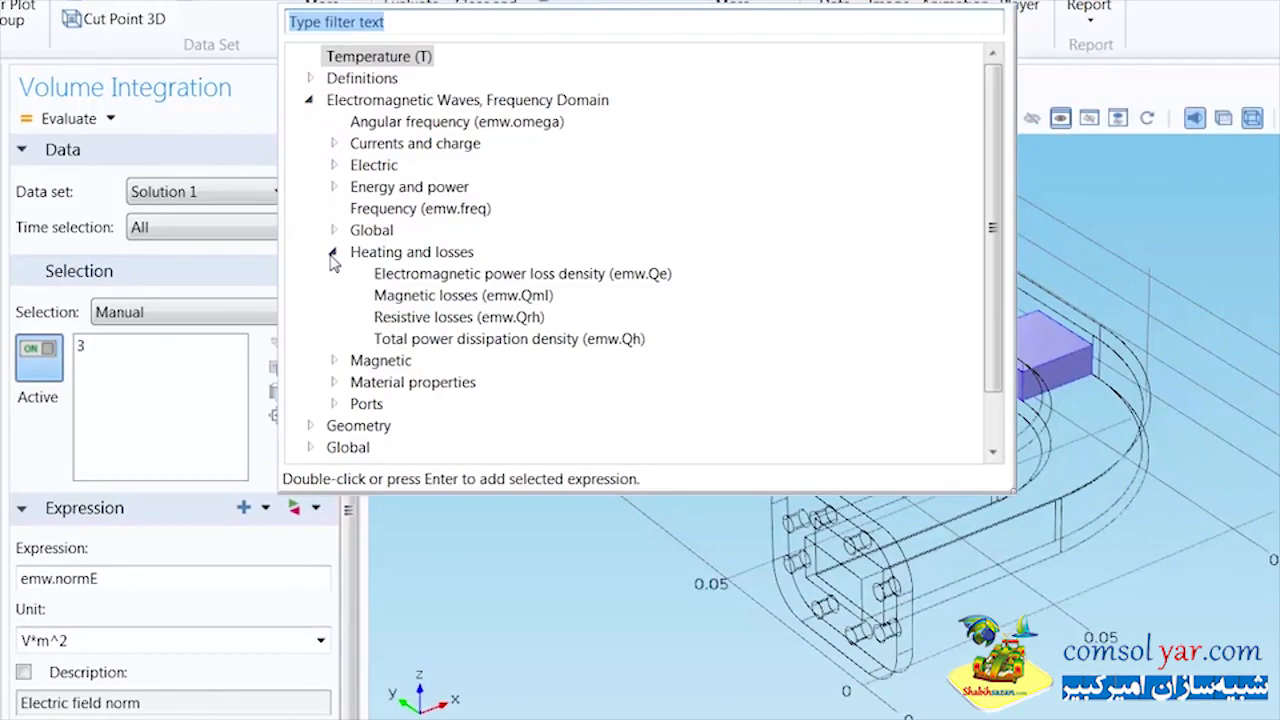
pyautogui.doubleClick(382, 339)
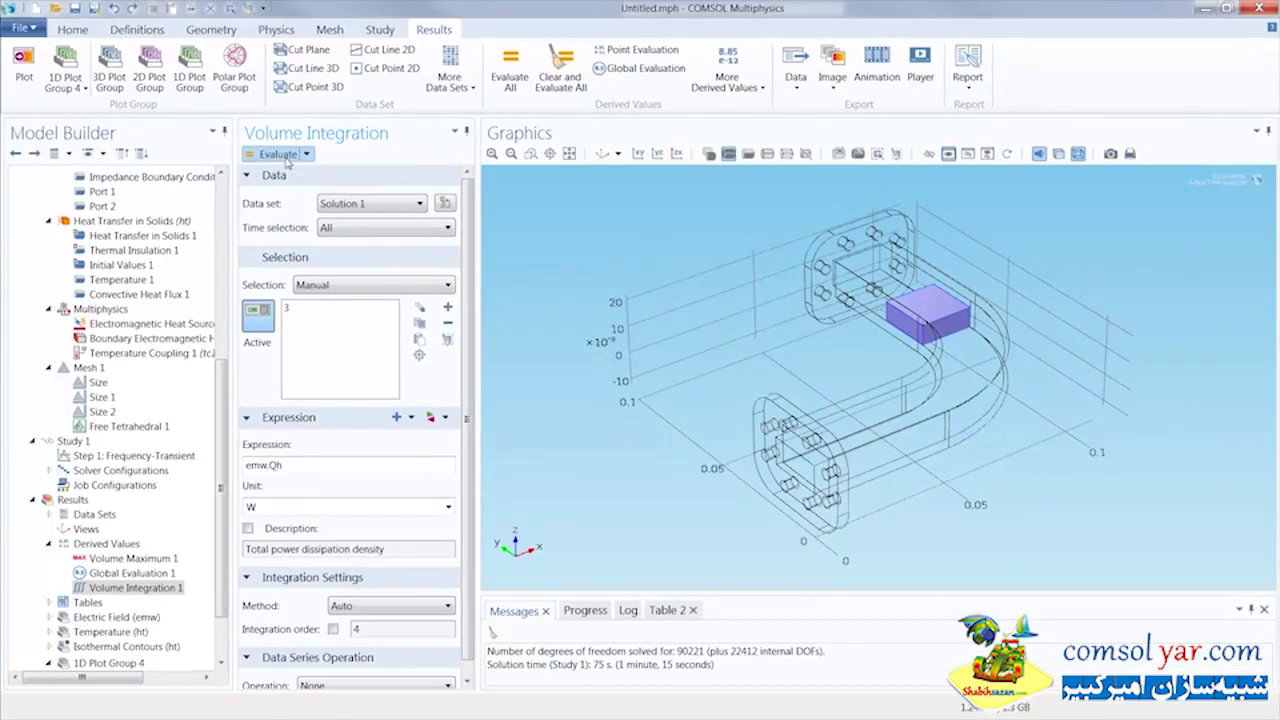
pyautogui.click(280, 155)
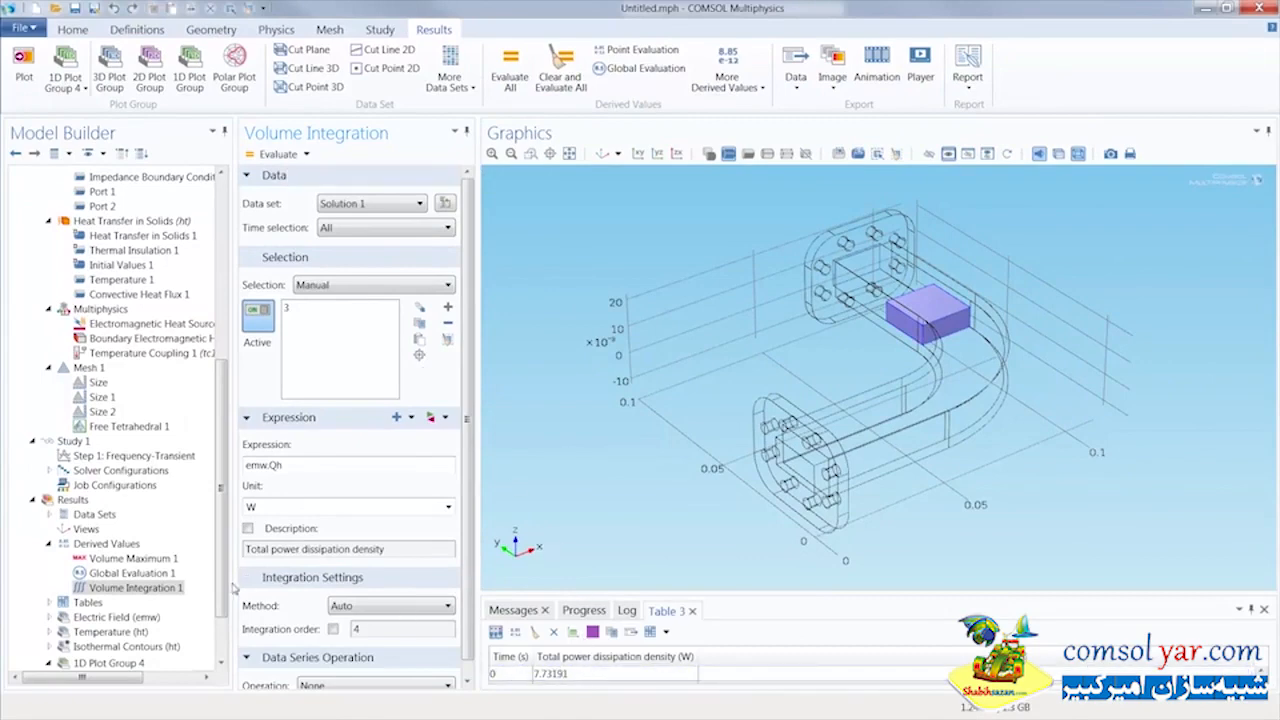
# Display the Temperature (ht) 3D plot group from the results
pyautogui.scroll(-2, 200, 560)
pyautogui.click(145, 589)
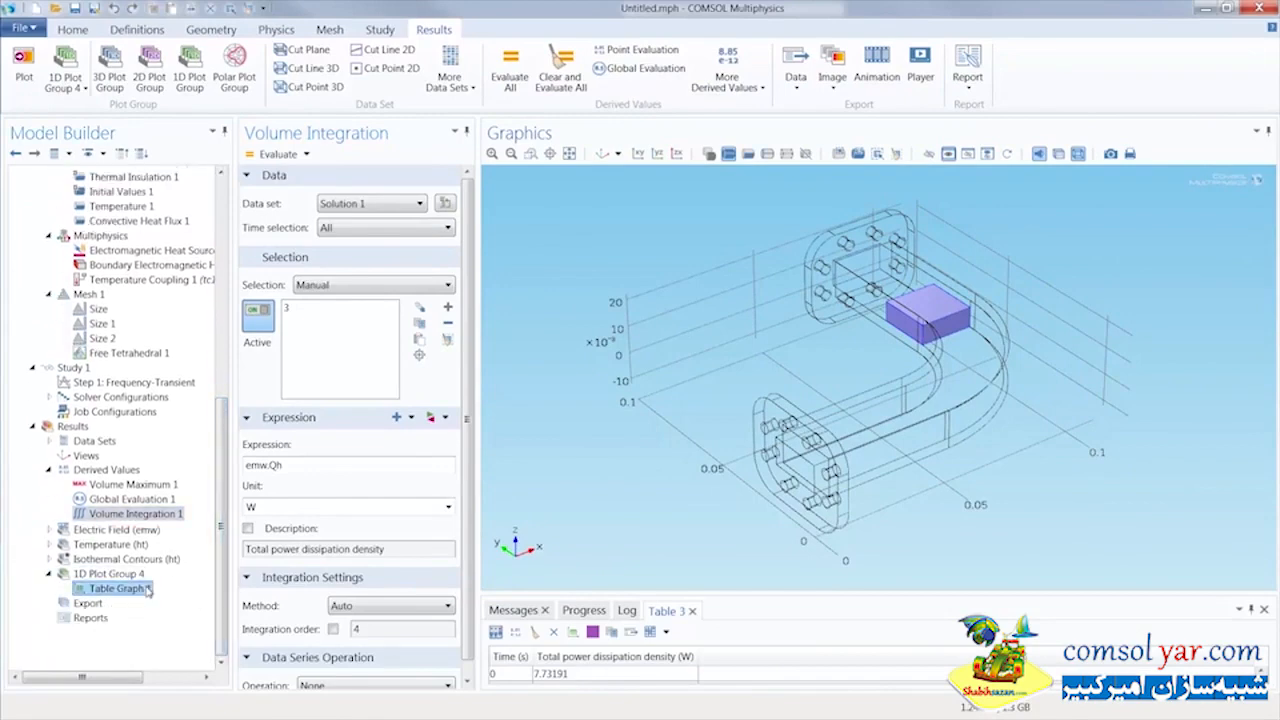
pyautogui.click(138, 548)
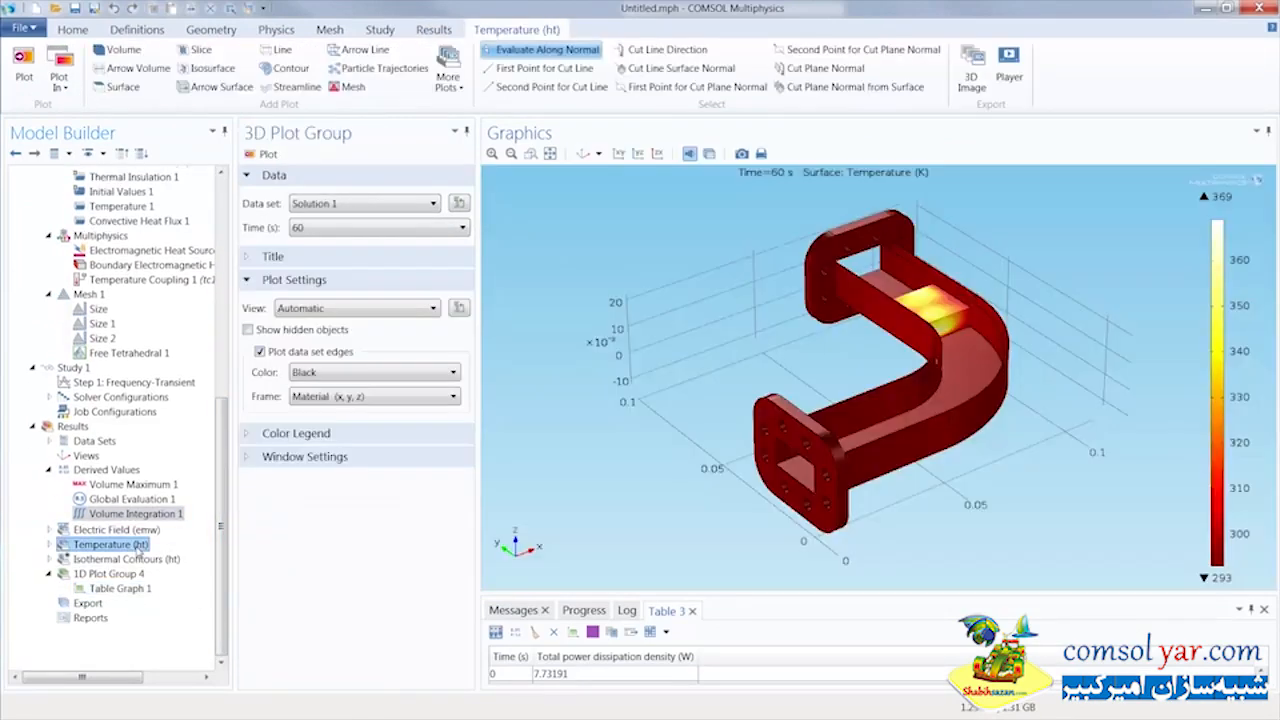